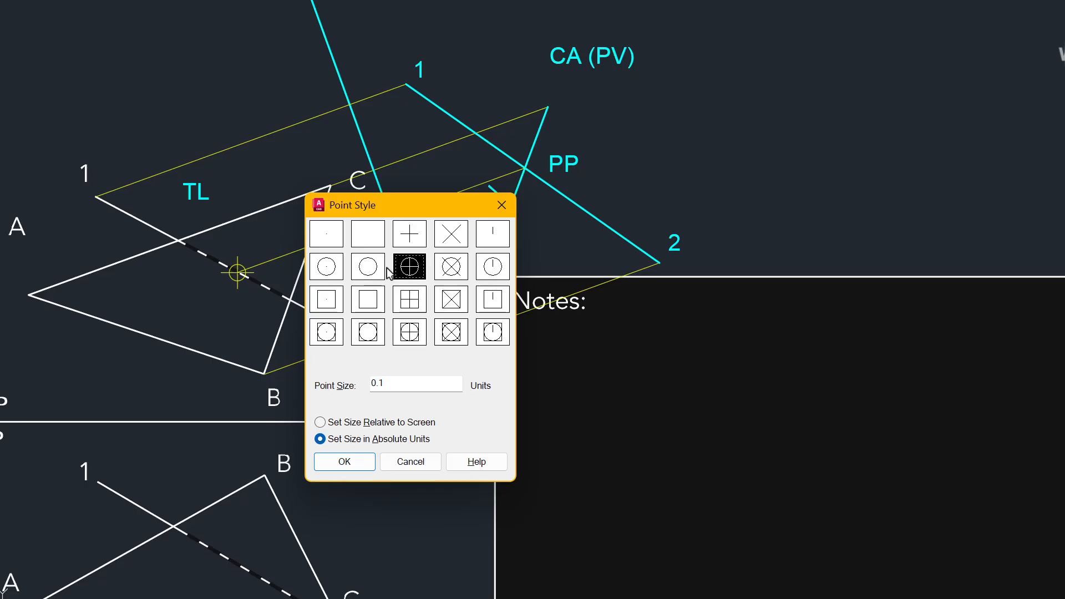
Set the point style to the circle with a cross through it, with a size of 0.1 in absolute units
{"action": "left_click", "coordinate": [334, 270]}
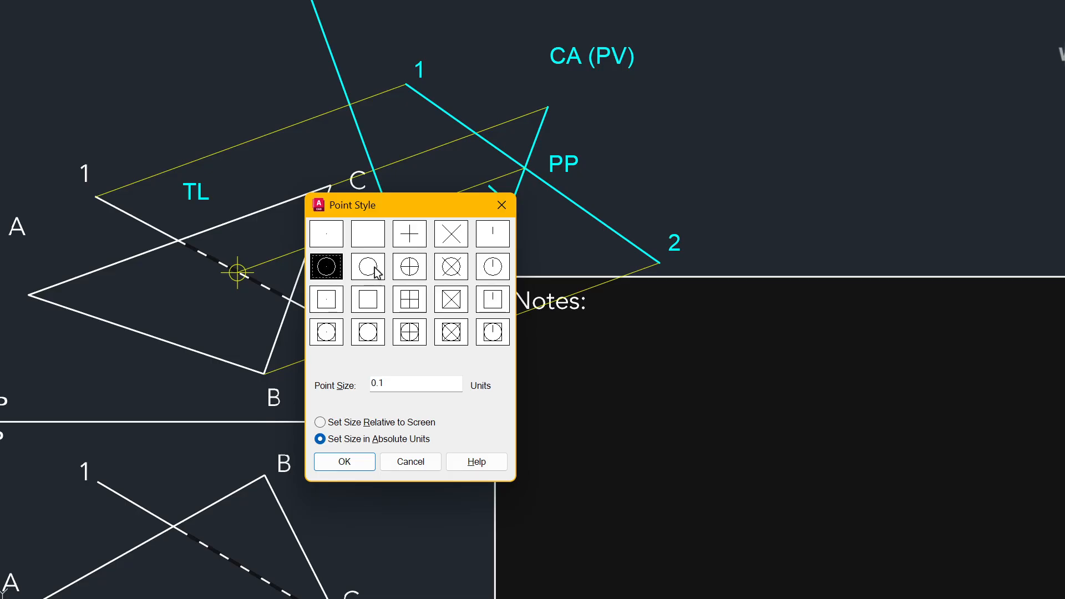
{"action": "left_click", "coordinate": [410, 279]}
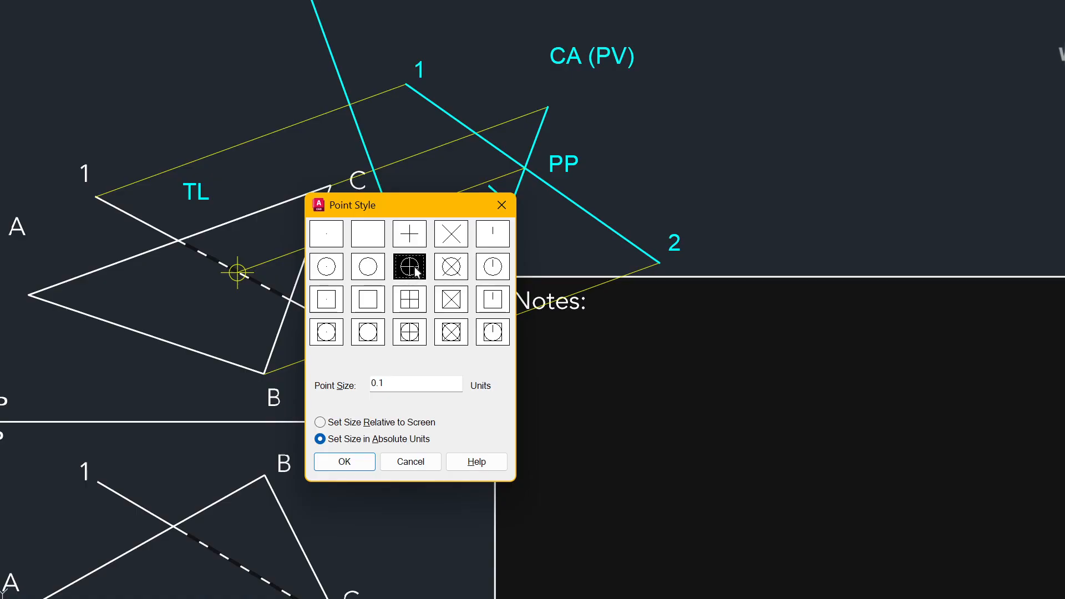
{"action": "left_click", "coordinate": [350, 466]}
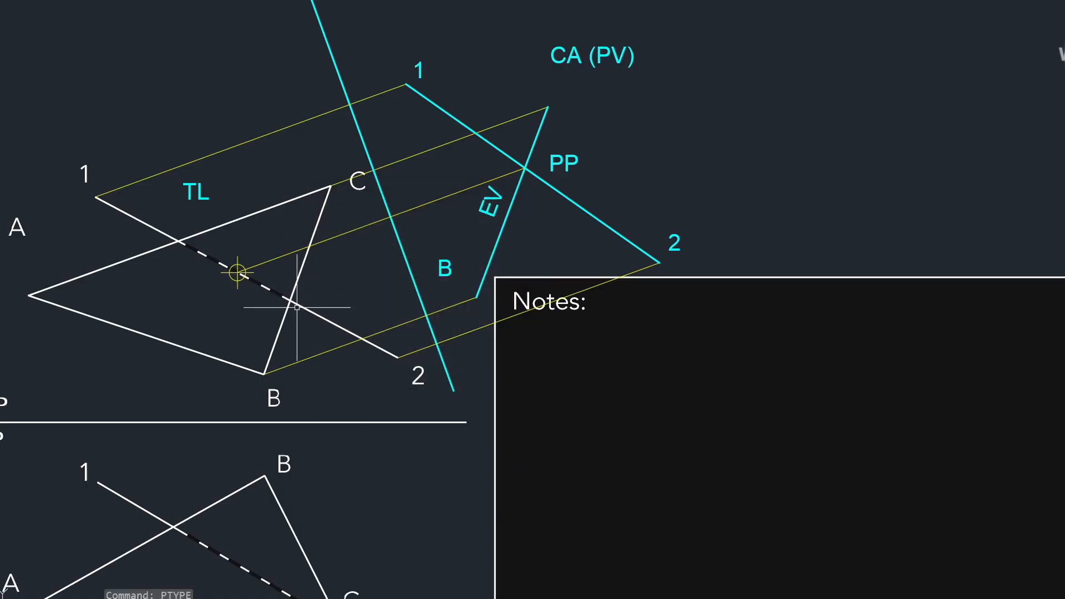
{"action": "middle_click_drag", "start_coordinate": [266, 305], "coordinate": [253, 191]}
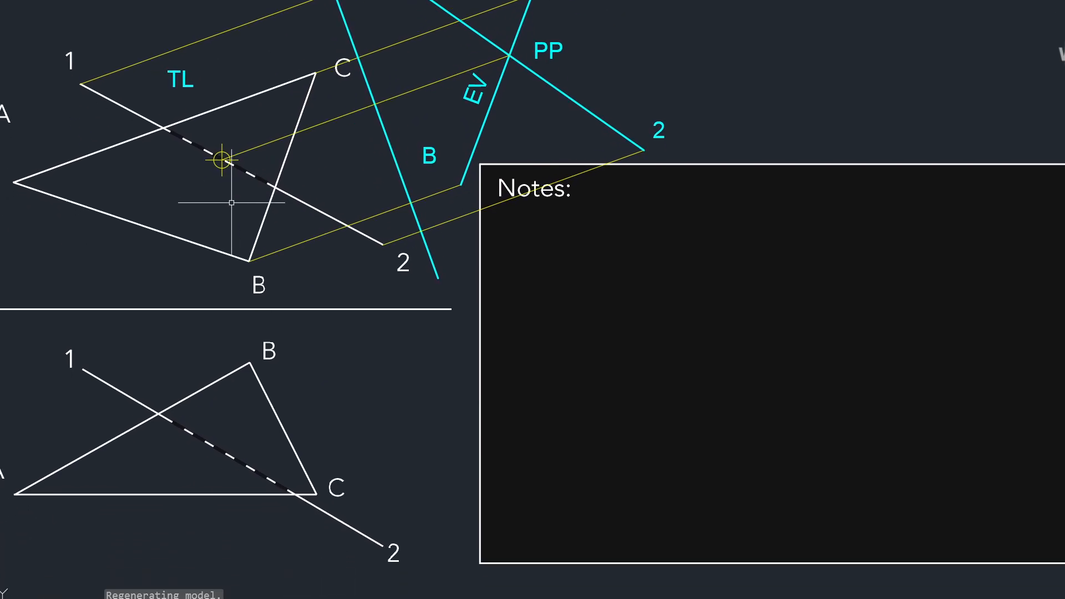
{"action": "type", "text": "l"}
{"action": "key", "text": "Return"}
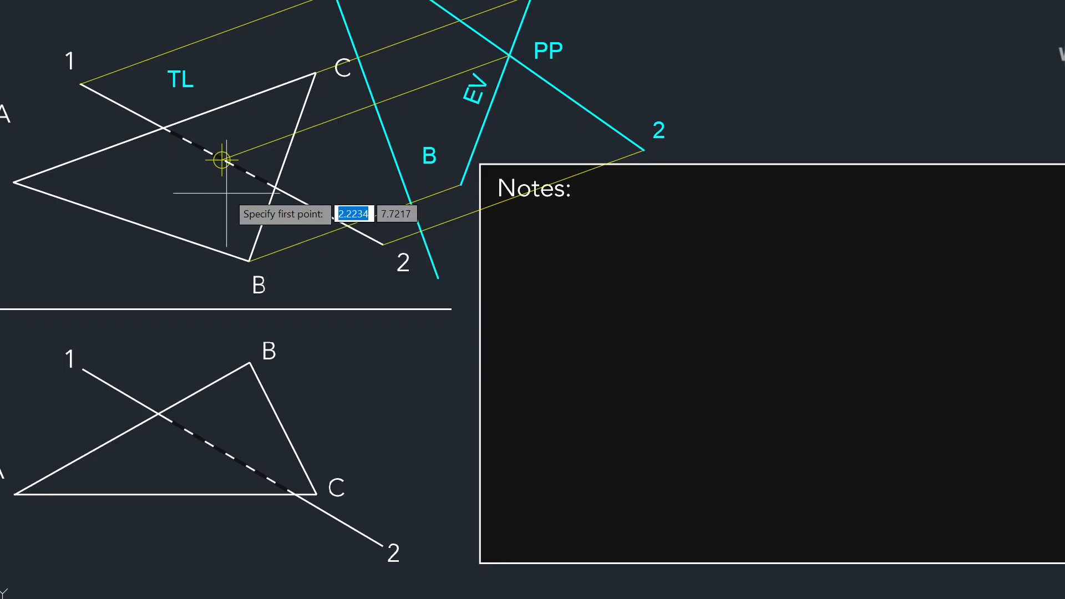
{"action": "left_click", "coordinate": [221, 160]}
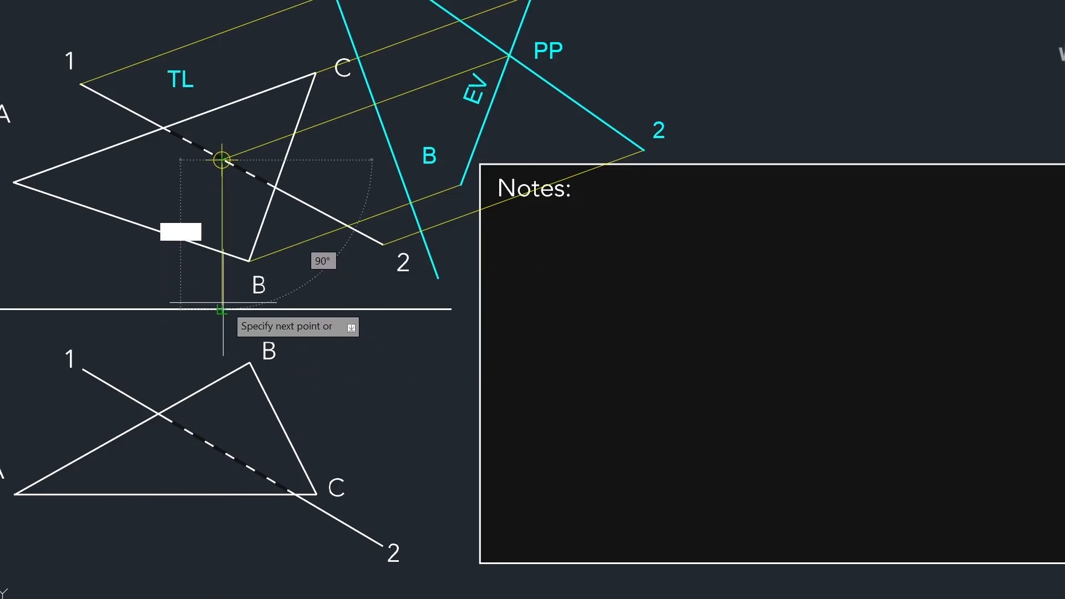
{"action": "key", "text": "Escape"}
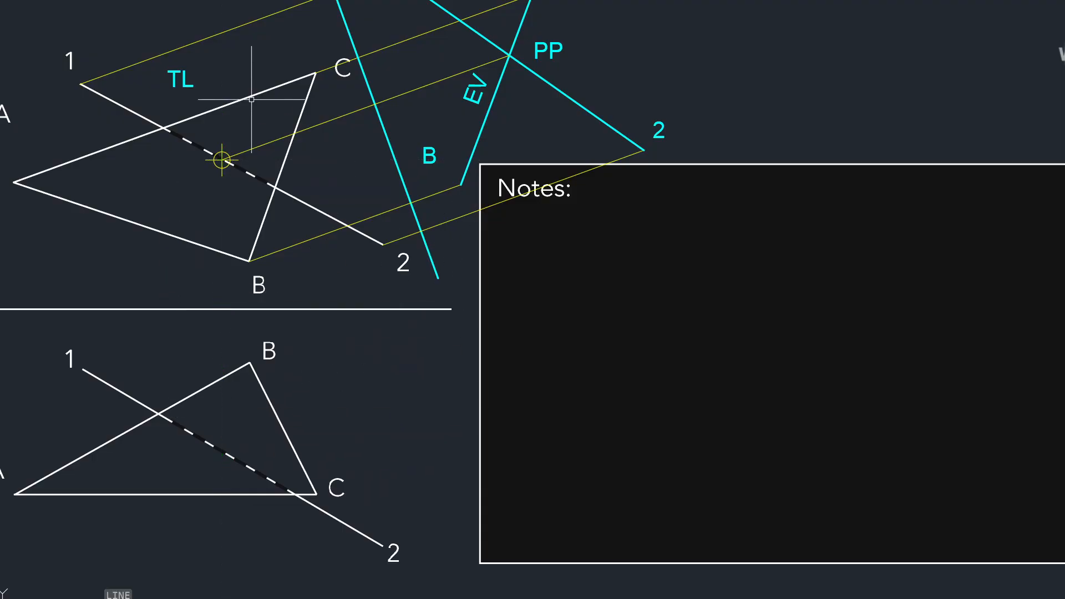
{"action": "mouse_move", "coordinate": [408, 101]}
{"action": "middle_mouse_down"}
{"action": "mouse_move", "coordinate": [403, 193]}
{"action": "mouse_move", "coordinate": [450, 210]}
{"action": "middle_mouse_up"}
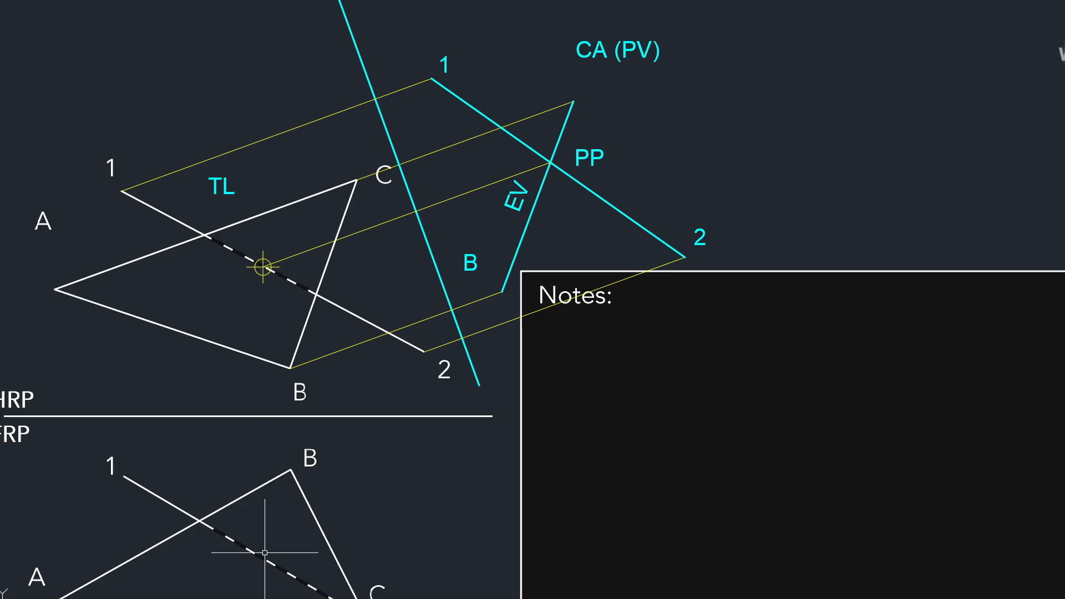
{"action": "middle_click_drag", "start_coordinate": [229, 416], "coordinate": [195, 296]}
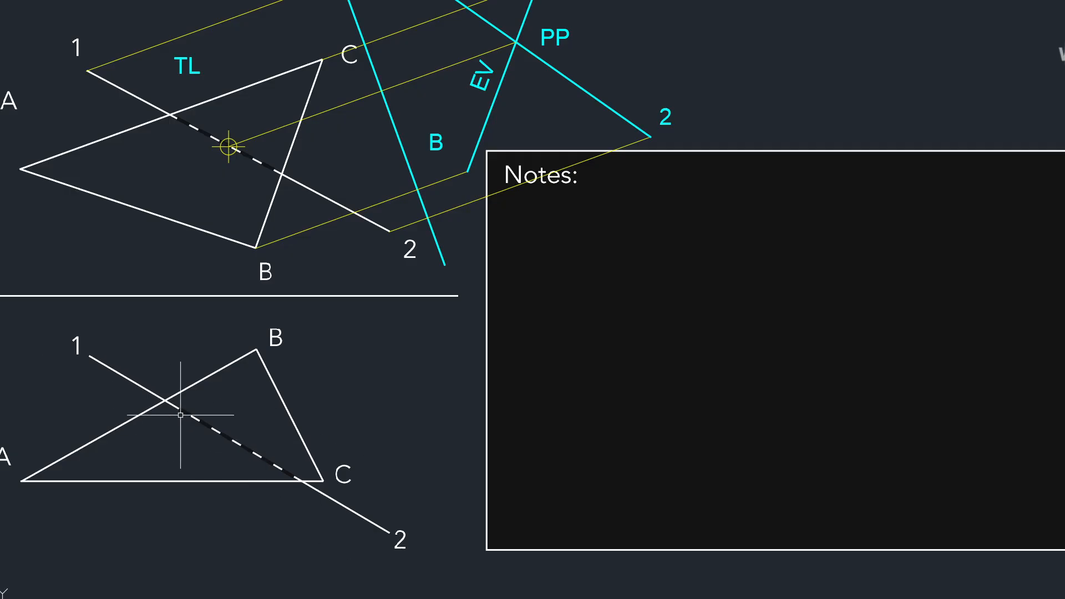
Draw a projection line from the top view's piercing point down to line 1-2 in the front view and place a point there
{"action": "key", "text": "l"}
{"action": "key", "text": "Return"}
{"action": "left_click", "coordinate": [228, 147]}
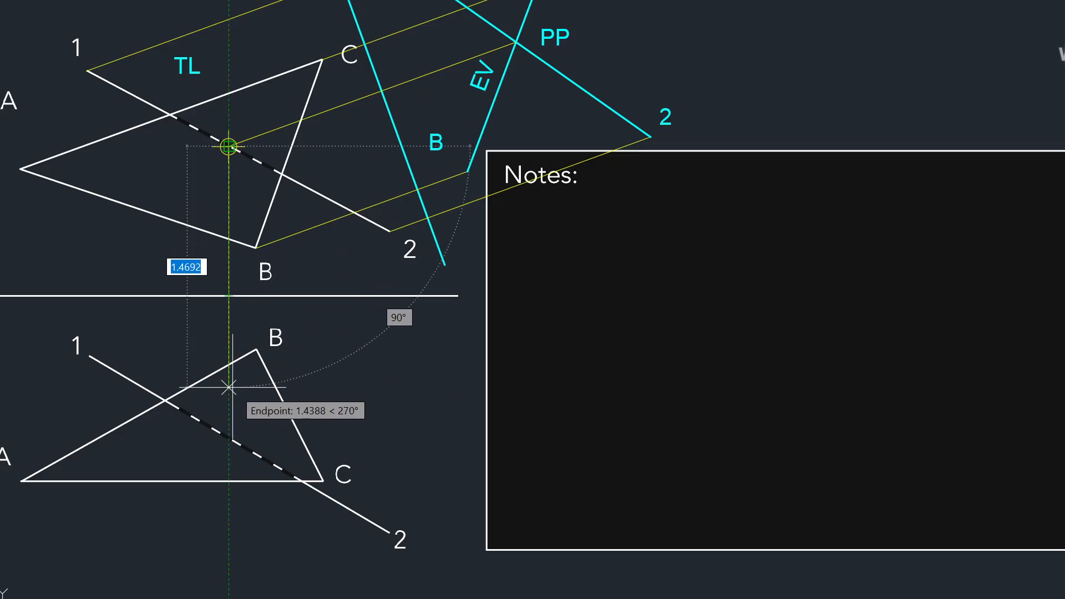
{"action": "key", "text": "Escape"}
{"action": "mouse_move", "coordinate": [439, 364]}
{"action": "middle_mouse_down"}
{"action": "mouse_move", "coordinate": [437, 389]}
{"action": "mouse_move", "coordinate": [462, 427]}
{"action": "mouse_move", "coordinate": [428, 419]}
{"action": "middle_mouse_up"}
{"action": "type", "text": "po"}
{"action": "key", "text": "Return"}
{"action": "left_click", "coordinate": [236, 470]}
{"action": "type", "text": "t"}
{"action": "key", "text": "Return"}
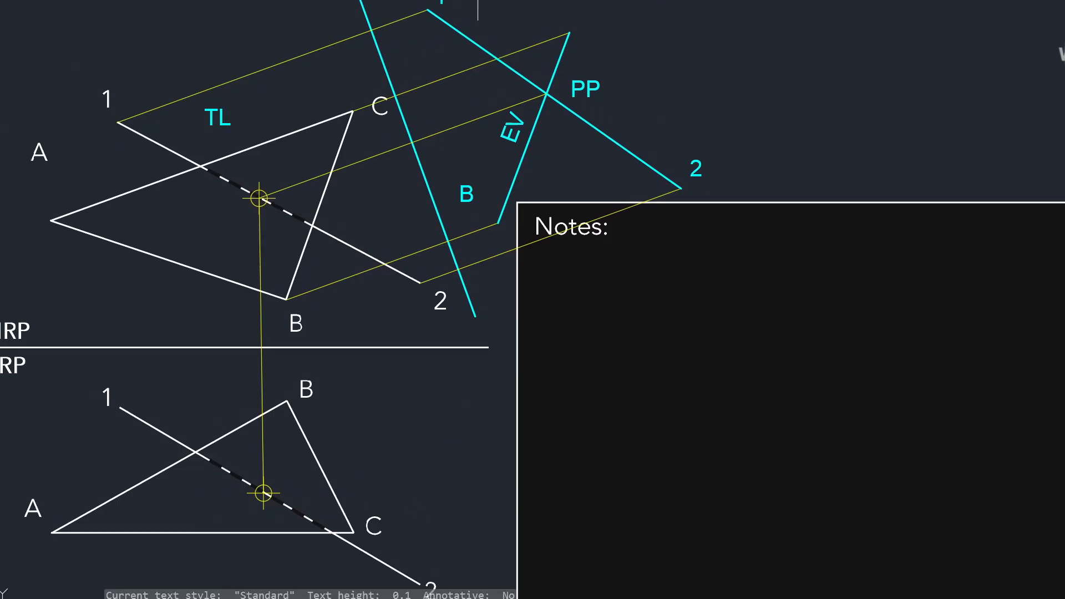
{"action": "key", "text": "Escape"}
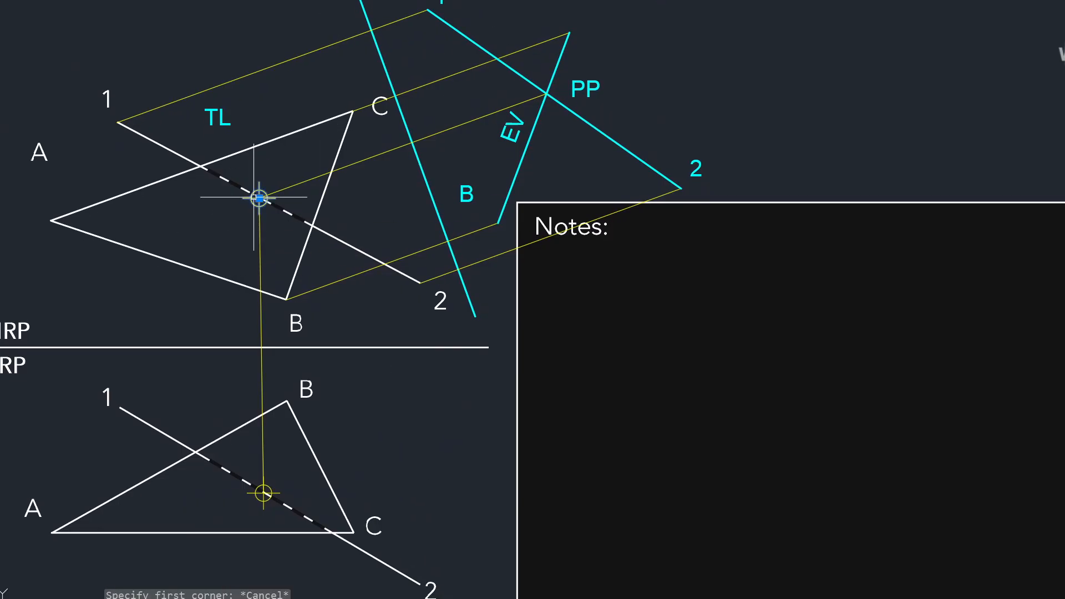
Change the piercing-point markers in the top and front views to cyan
{"action": "left_click", "coordinate": [259, 198]}
{"action": "left_click", "coordinate": [263, 493]}
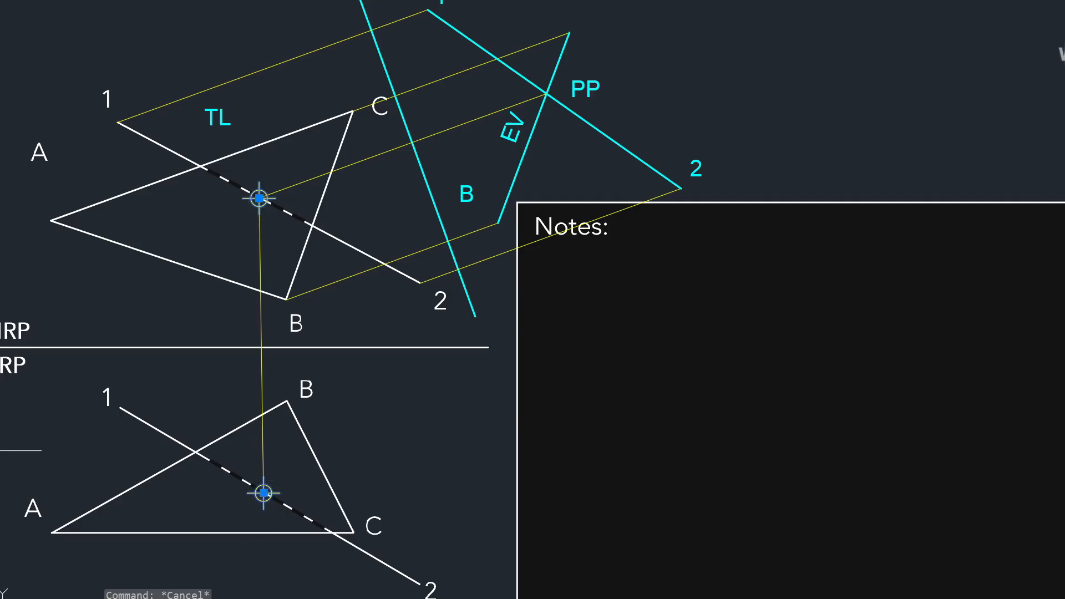
{"action": "key", "text": "Escape"}
{"action": "type", "text": "t"}
{"action": "key", "text": "Return"}
{"action": "left_click", "coordinate": [220, 206]}
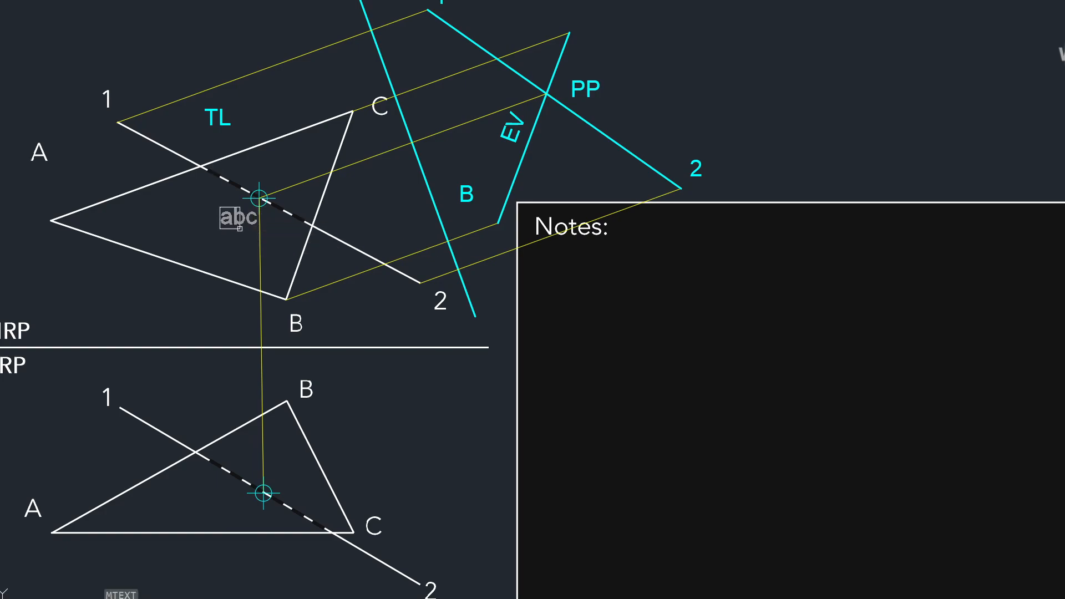
{"action": "left_click", "coordinate": [241, 234]}
{"action": "type", "text": "PP"}
{"action": "key", "text": "Escape"}
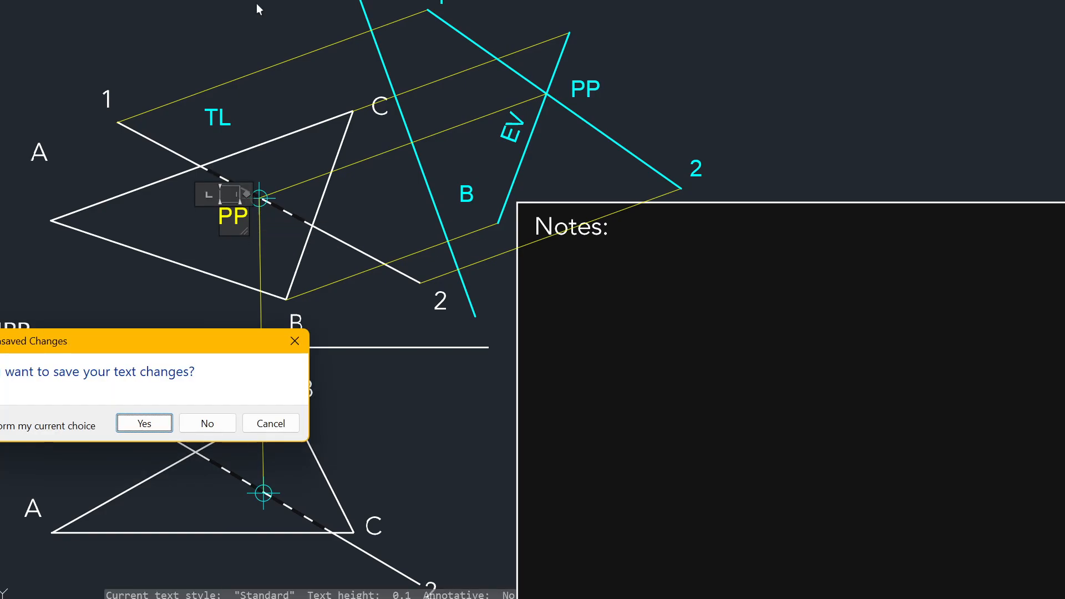
{"action": "left_click", "coordinate": [183, 427]}
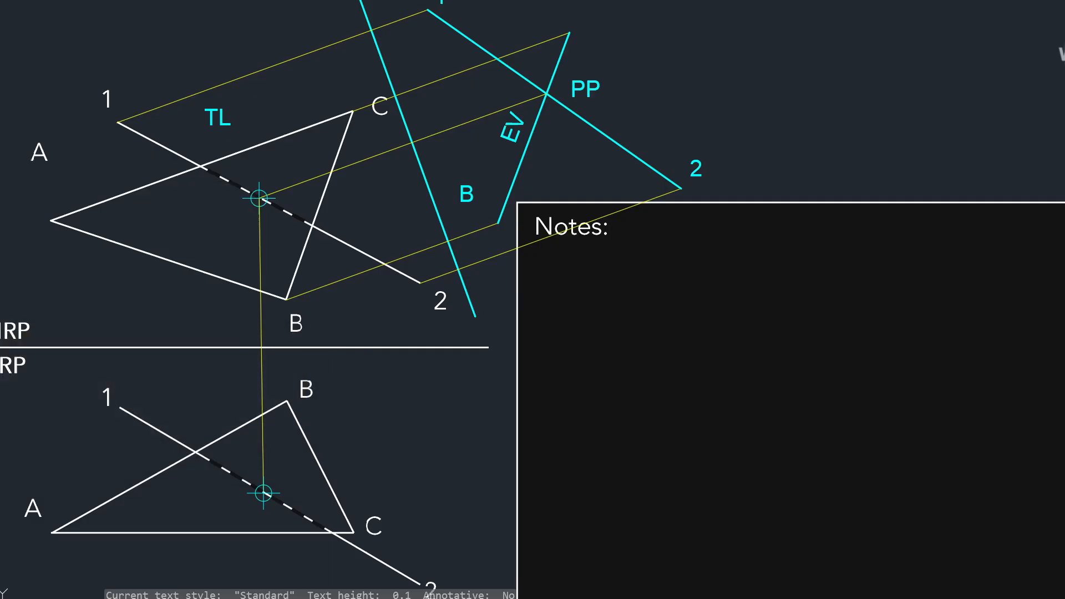
Add cyan "PP" text labels beside the piercing-point markers in the top and front views
{"action": "key", "text": "Return"}
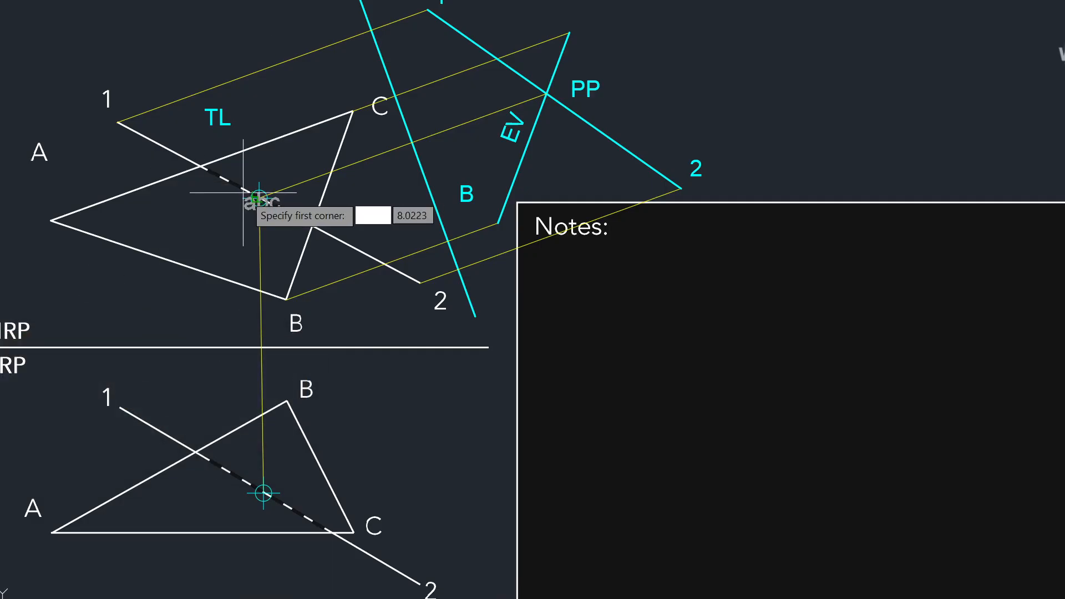
{"action": "left_click", "coordinate": [248, 222]}
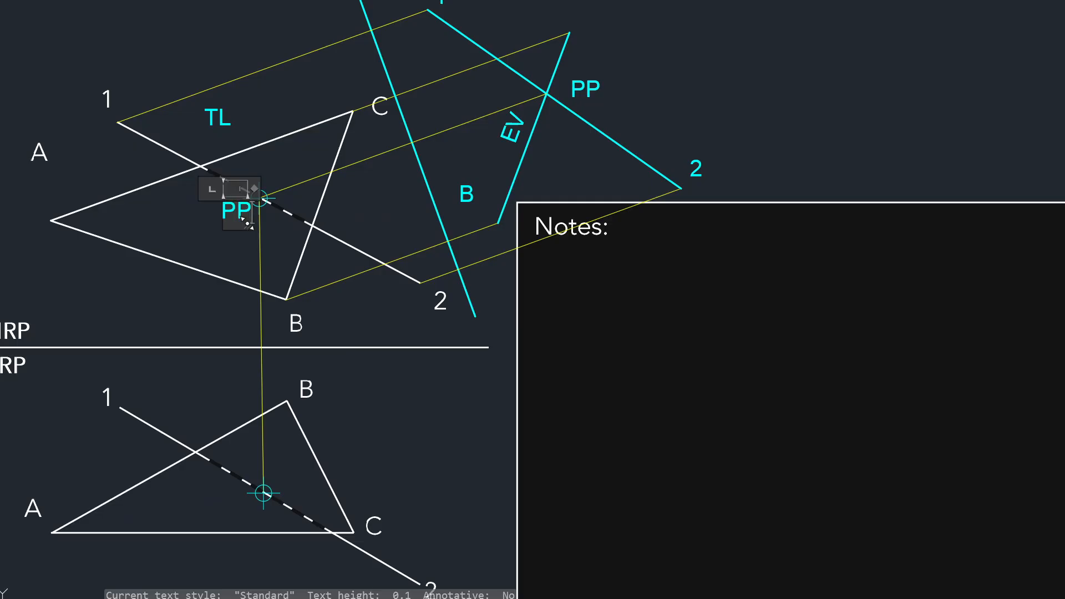
{"action": "left_click", "coordinate": [239, 244]}
{"action": "key", "text": "Return"}
{"action": "left_click", "coordinate": [223, 487]}
{"action": "left_click", "coordinate": [264, 493]}
{"action": "type", "text": "PP"}
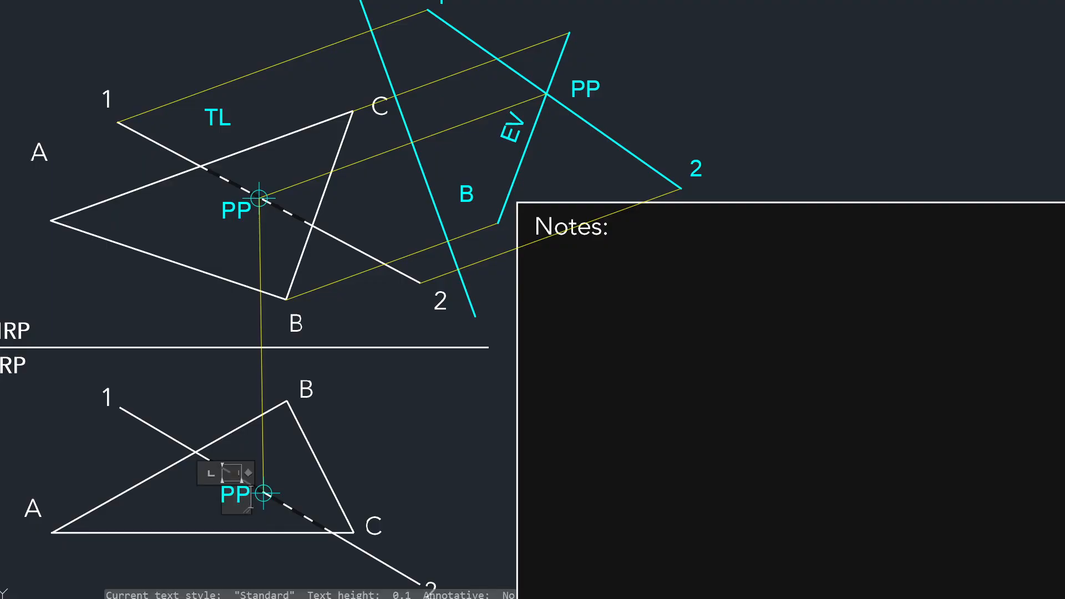
{"action": "left_click", "coordinate": [254, 451]}
{"action": "key", "text": "Escape"}
{"action": "mouse_move", "coordinate": [388, 292]}
{"action": "middle_mouse_down"}
{"action": "mouse_move", "coordinate": [366, 248]}
{"action": "mouse_move", "coordinate": [339, 294]}
{"action": "middle_mouse_up"}
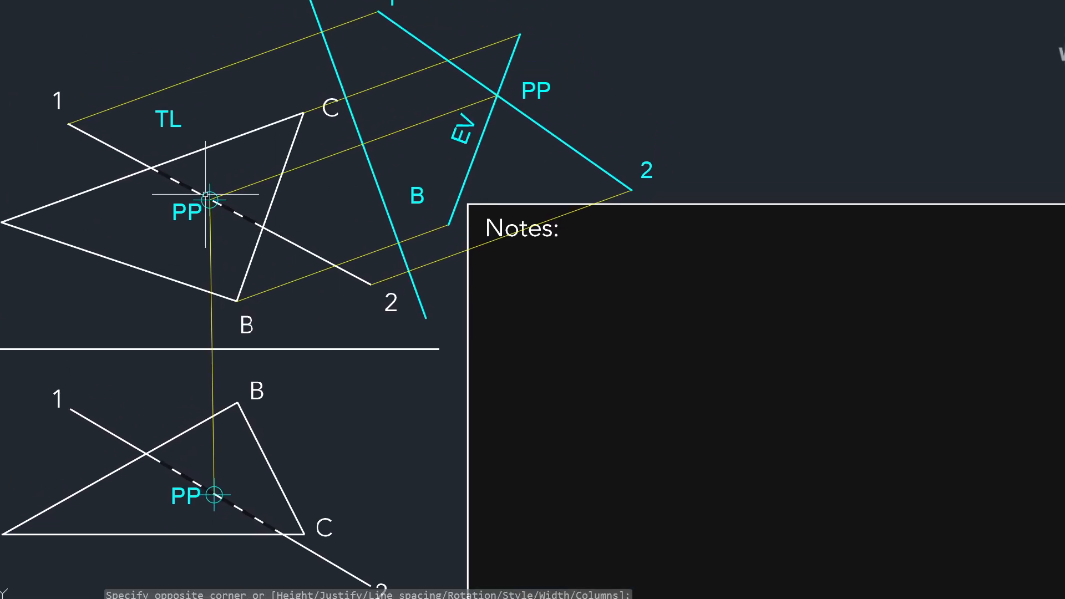
Move the PP labels in the top and front views slightly lower, clear of the dashed part of line 1-2
{"action": "middle_click_drag", "start_coordinate": [155, 159], "coordinate": [218, 181]}
{"action": "middle_click_drag", "start_coordinate": [233, 236], "coordinate": [243, 222]}
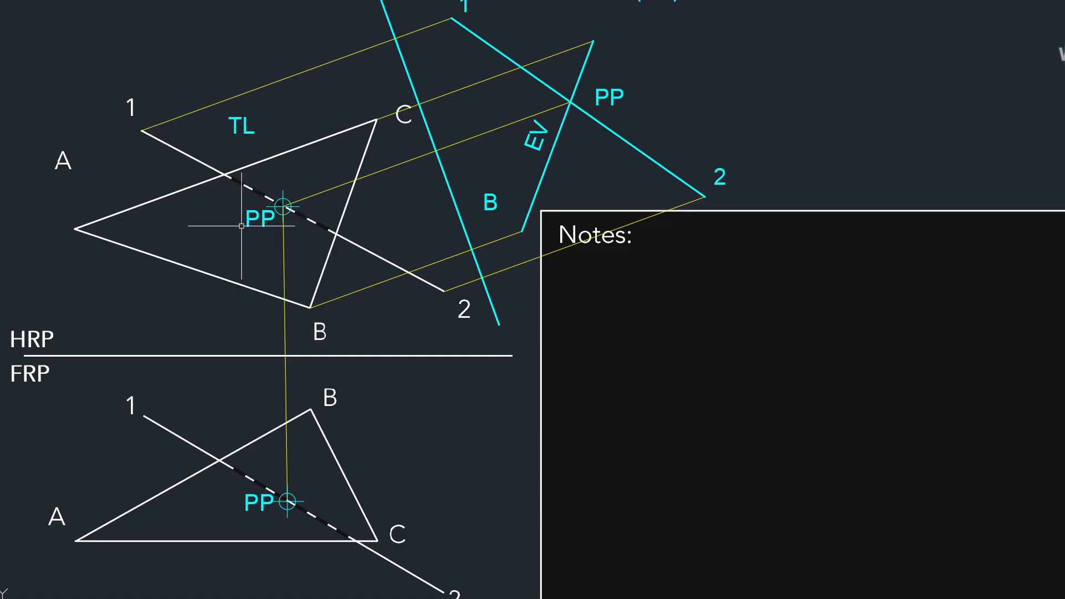
{"action": "key", "text": "Escape"}
{"action": "left_click", "coordinate": [248, 218]}
{"action": "left_click", "coordinate": [246, 208]}
{"action": "left_click", "coordinate": [247, 220]}
{"action": "key", "text": "Escape"}
{"action": "left_click", "coordinate": [250, 502]}
{"action": "left_click", "coordinate": [245, 505]}
{"action": "left_click", "coordinate": [245, 522]}
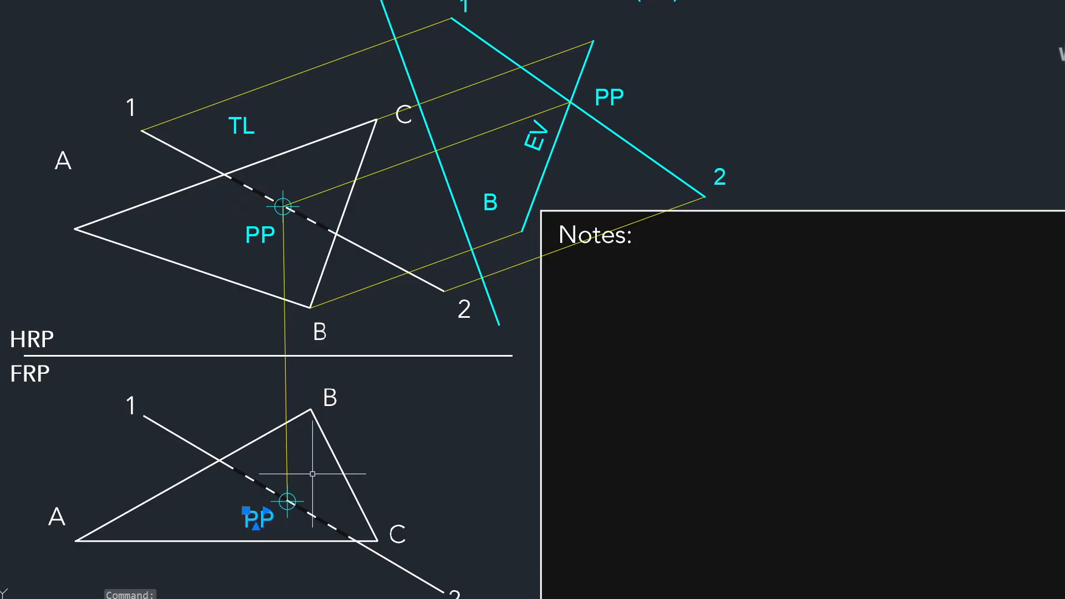
{"action": "mouse_move", "coordinate": [387, 192]}
{"action": "middle_mouse_down"}
{"action": "mouse_move", "coordinate": [332, 240]}
{"action": "mouse_move", "coordinate": [349, 171]}
{"action": "middle_mouse_up"}
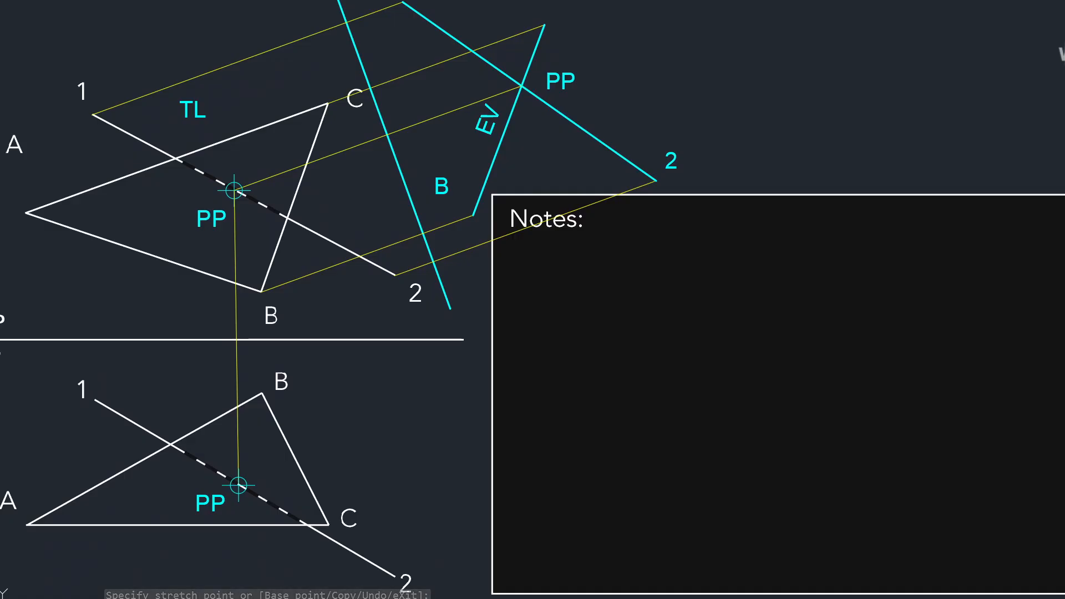
{"action": "key", "text": "Escape"}
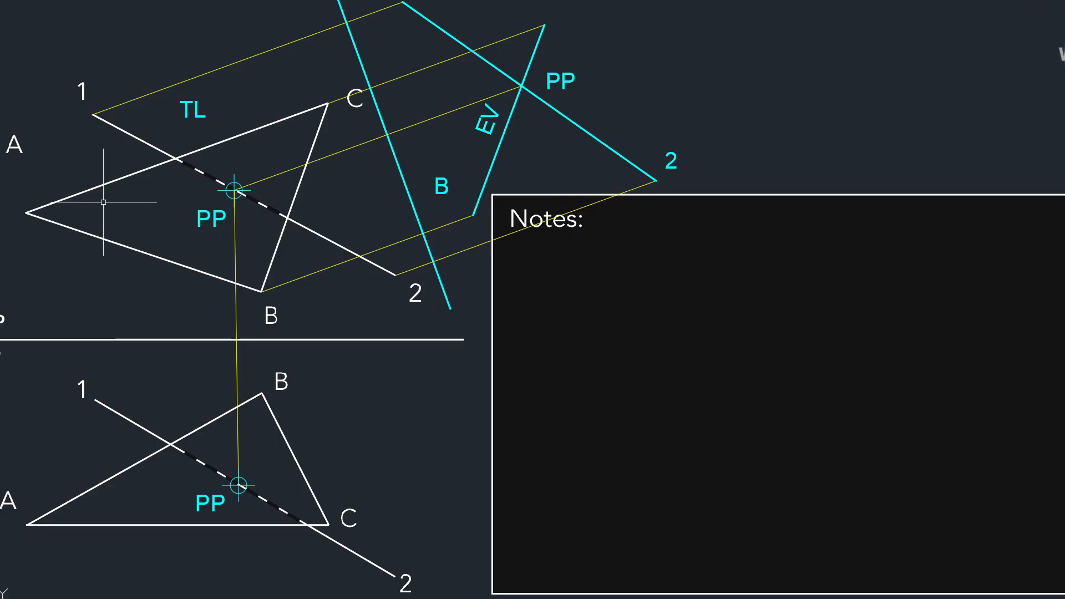
Draw a vertical projection line from where line 1-2 crosses edge AC in the top view to below the front-view triangle
{"action": "type", "text": "l"}
{"action": "key", "text": "Return"}
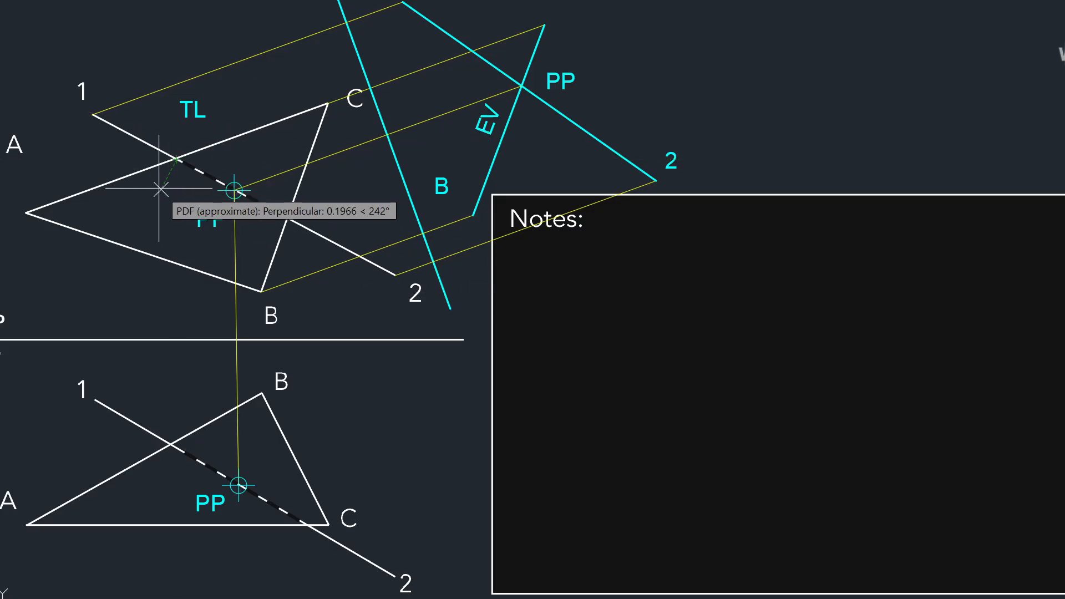
{"action": "left_click", "coordinate": [177, 160]}
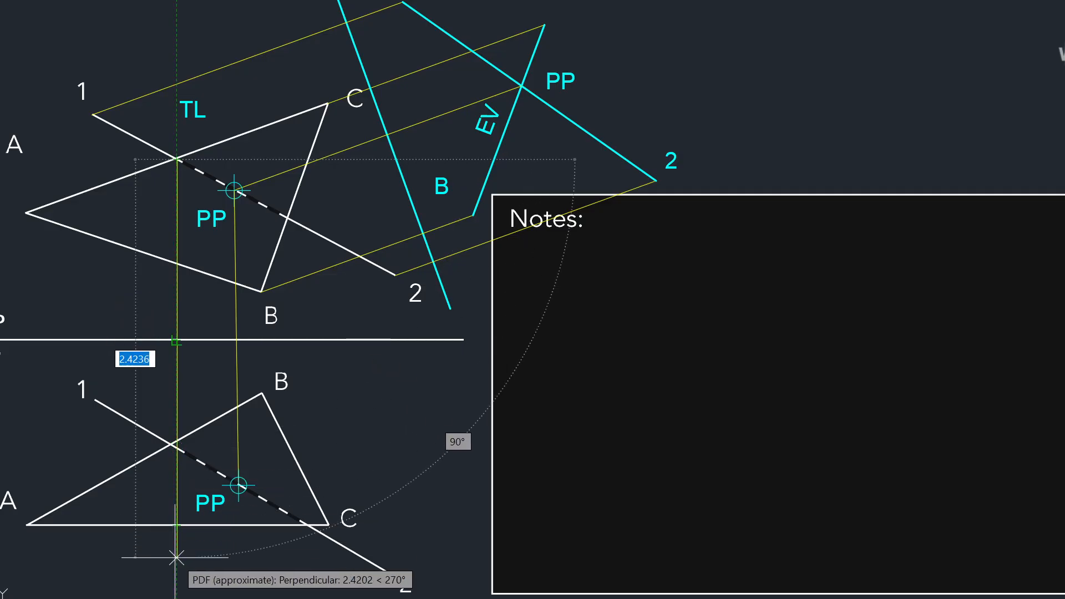
{"action": "left_click", "coordinate": [177, 579]}
{"action": "key", "text": "Return"}
{"action": "key", "text": "Return"}
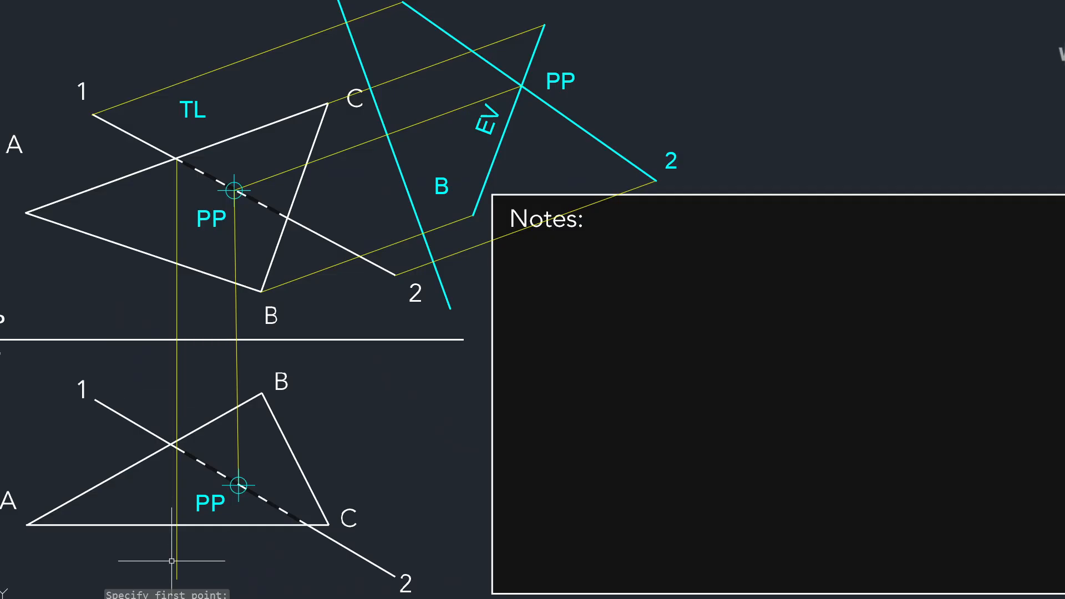
{"action": "left_click", "coordinate": [237, 486]}
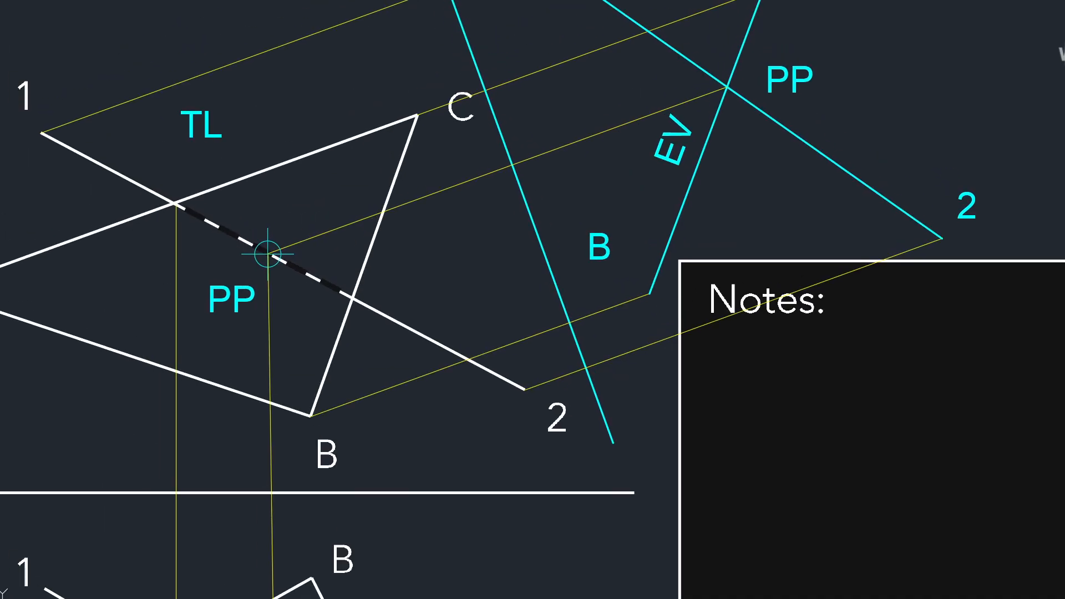
Draw a solid cyan line in the top view from the crossing of line 1-2 and edge AC to the piercing point
{"action": "key", "text": "l"}
{"action": "key", "text": "Return"}
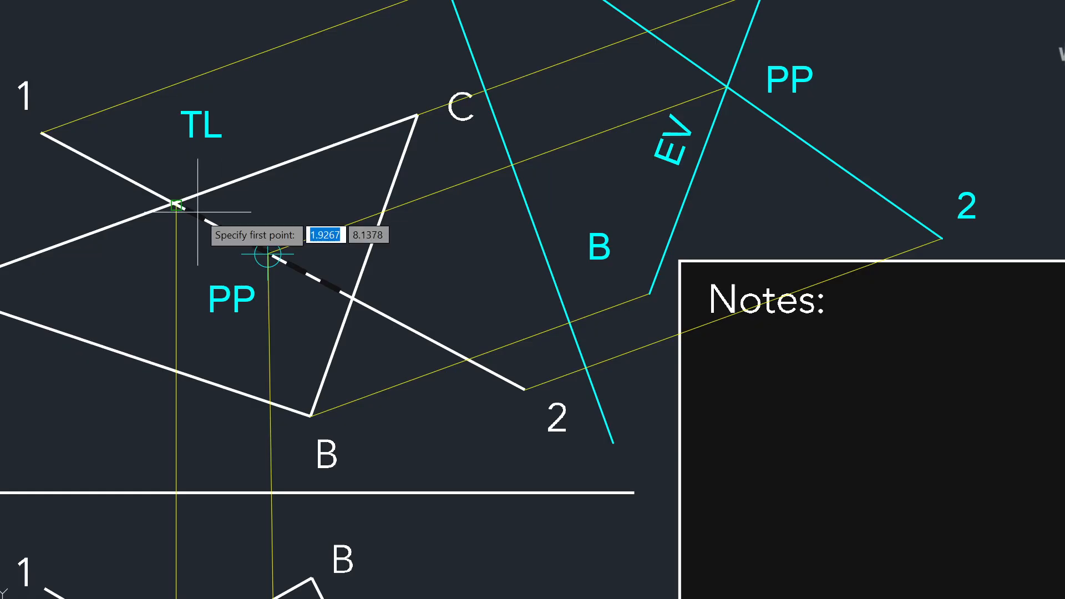
{"action": "left_click", "coordinate": [176, 205]}
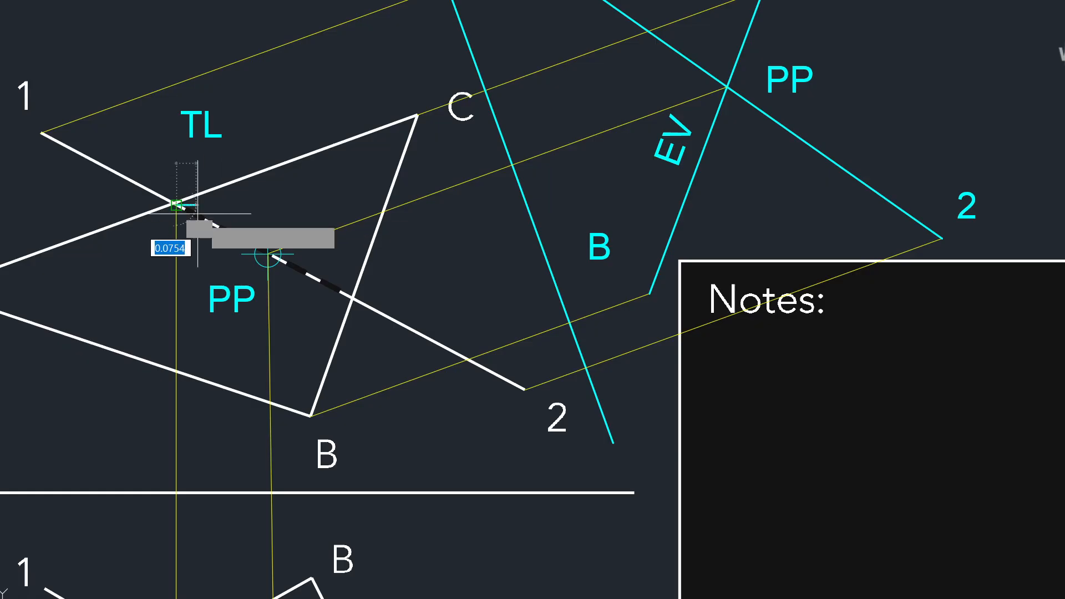
{"action": "left_click", "coordinate": [268, 254]}
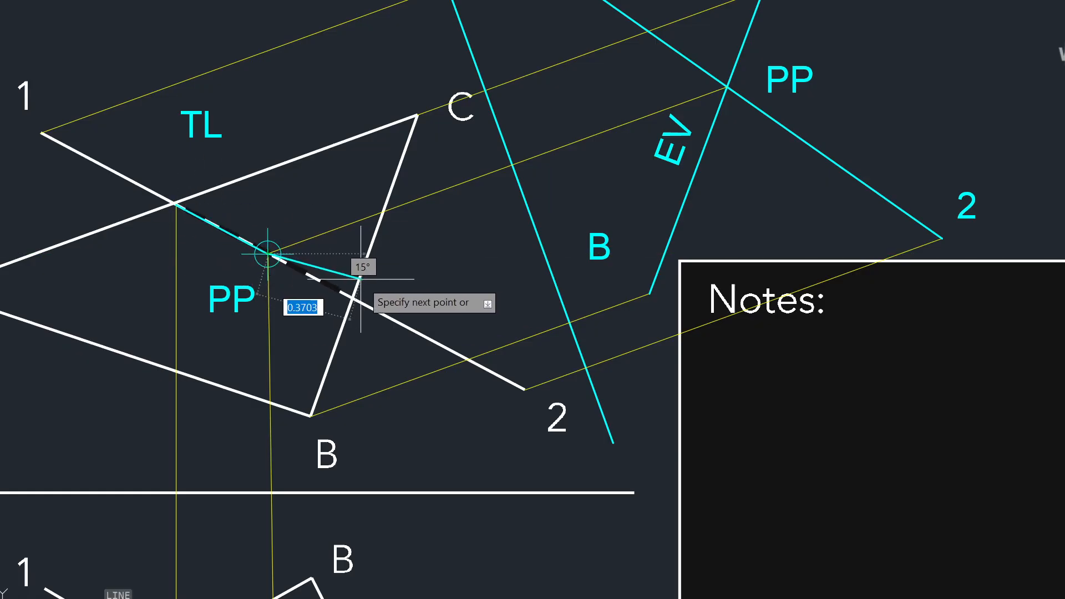
{"action": "key", "text": "ctrl+z"}
{"action": "left_click", "coordinate": [268, 254]}
{"action": "key", "text": "Return"}
{"action": "mouse_move", "coordinate": [467, 265]}
{"action": "middle_mouse_down"}
{"action": "mouse_move", "coordinate": [470, 249]}
{"action": "mouse_move", "coordinate": [442, 218]}
{"action": "middle_mouse_up"}
{"action": "scroll", "coordinate": [442, 219], "scroll_direction": "down", "scroll_amount": 2}
{"action": "mouse_move", "coordinate": [333, 206]}
{"action": "middle_mouse_down"}
{"action": "mouse_move", "coordinate": [317, 238]}
{"action": "mouse_move", "coordinate": [256, 264]}
{"action": "middle_mouse_up"}
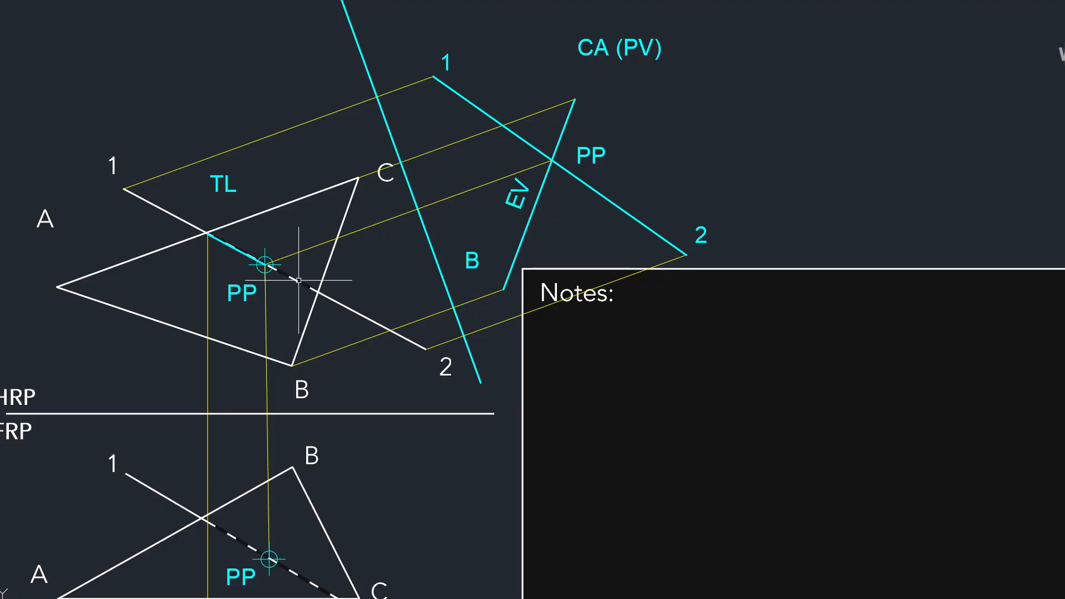
{"action": "scroll", "coordinate": [415, 310], "scroll_direction": "down", "scroll_amount": 2}
{"action": "middle_click_drag", "start_coordinate": [410, 326], "coordinate": [343, 271]}
{"action": "scroll", "coordinate": [328, 283], "scroll_direction": "up", "scroll_amount": 2}
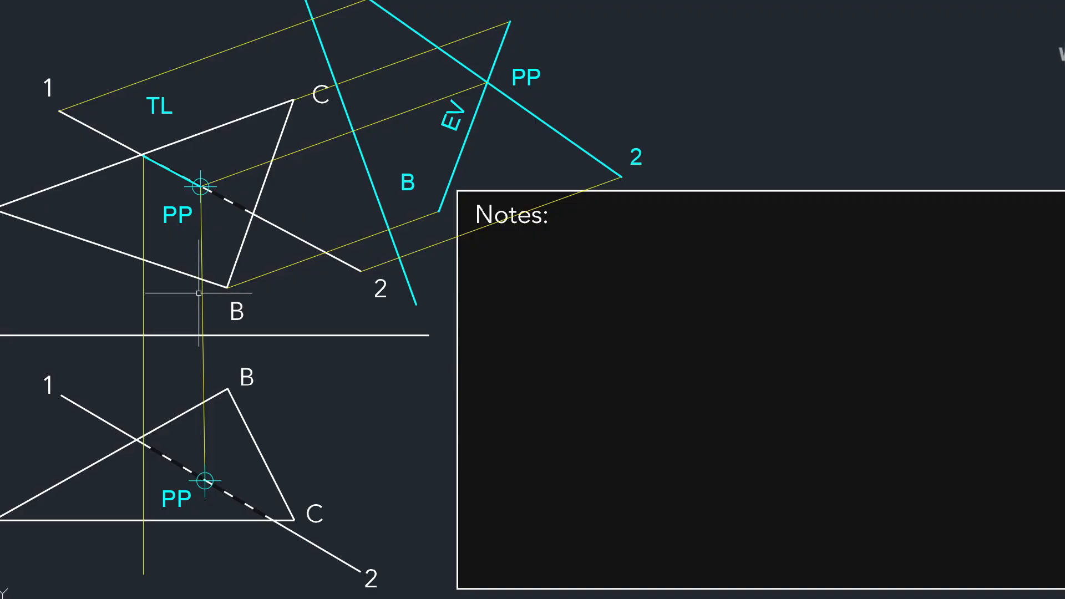
{"action": "type", "text": "l"}
{"action": "key", "text": "Return"}
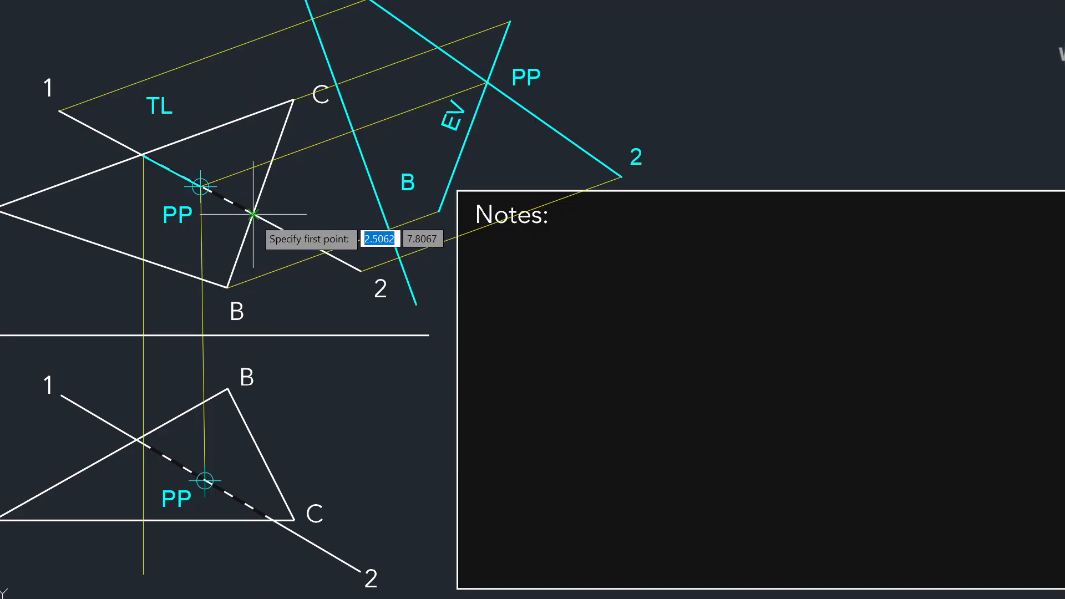
{"action": "key", "text": "Escape"}
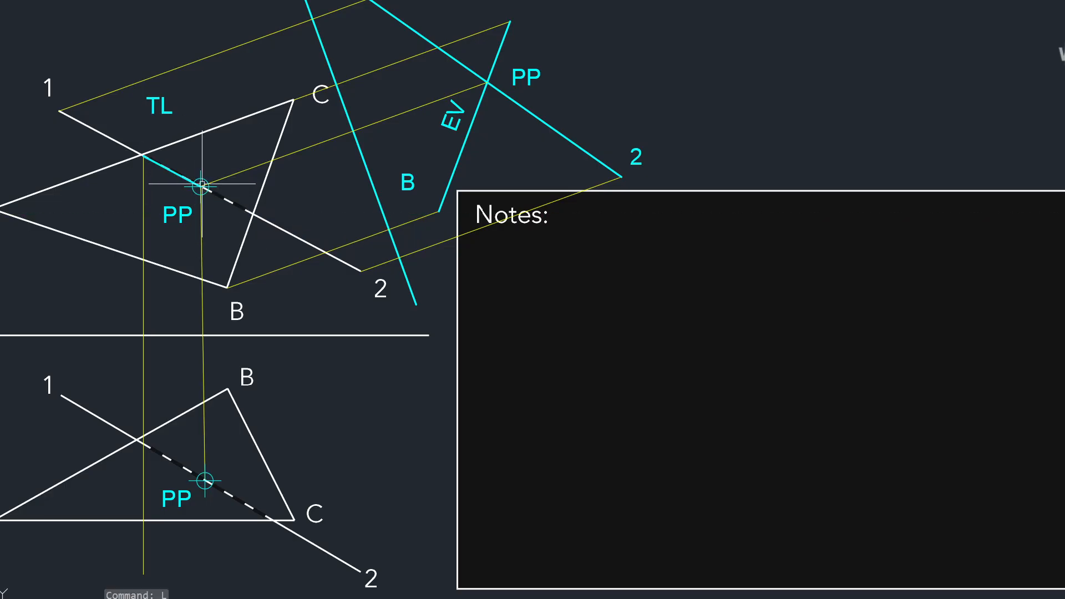
Draw a vertical projection line from where line 1-2 crosses edge BC in the top view to below the front-view triangle
{"action": "key", "text": "Return"}
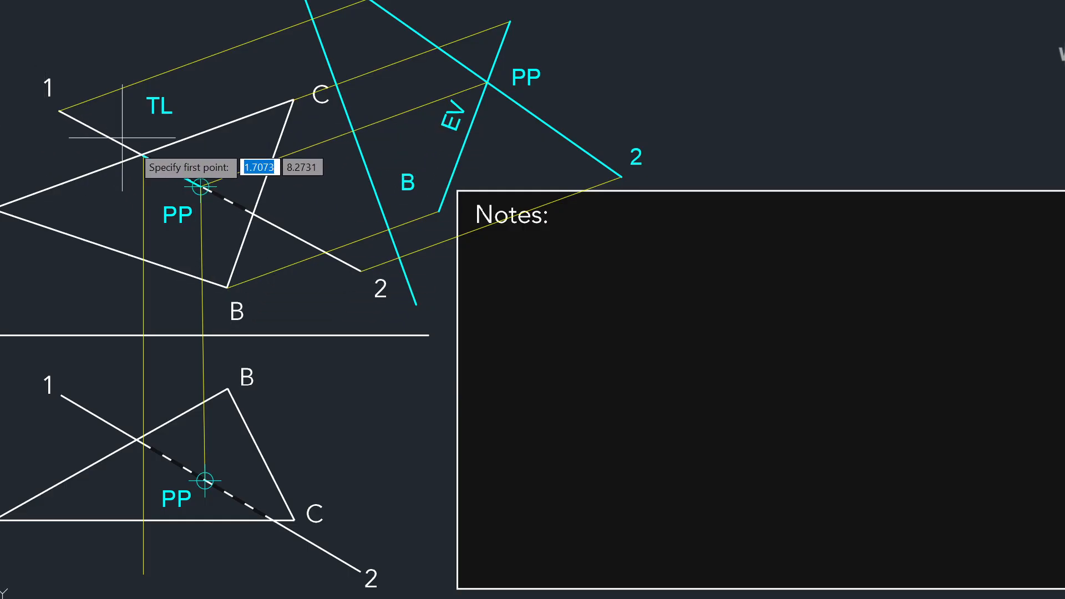
{"action": "left_click", "coordinate": [253, 213]}
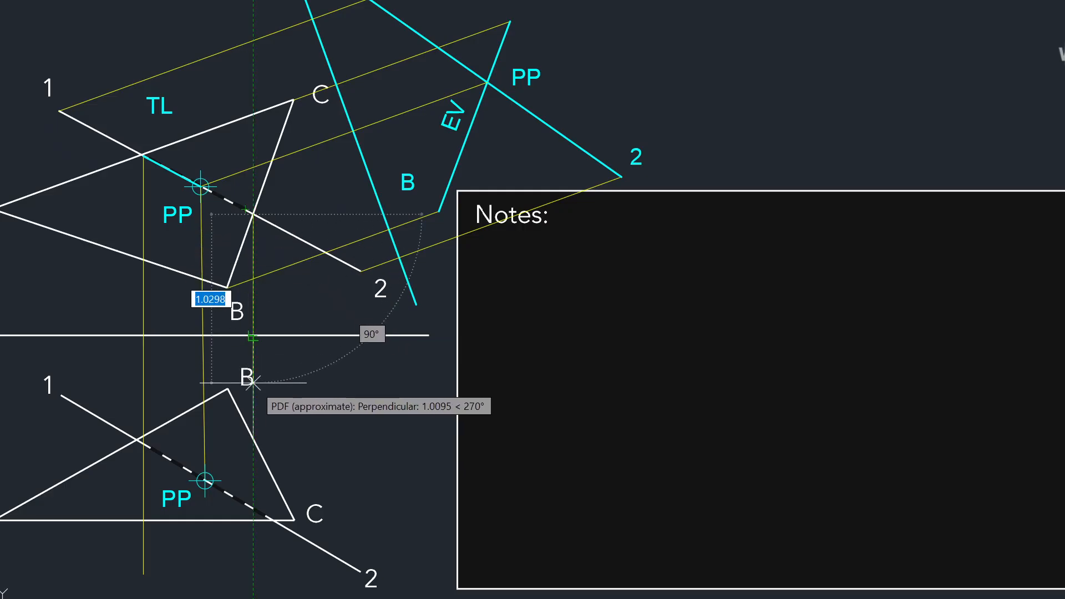
{"action": "left_click", "coordinate": [253, 583]}
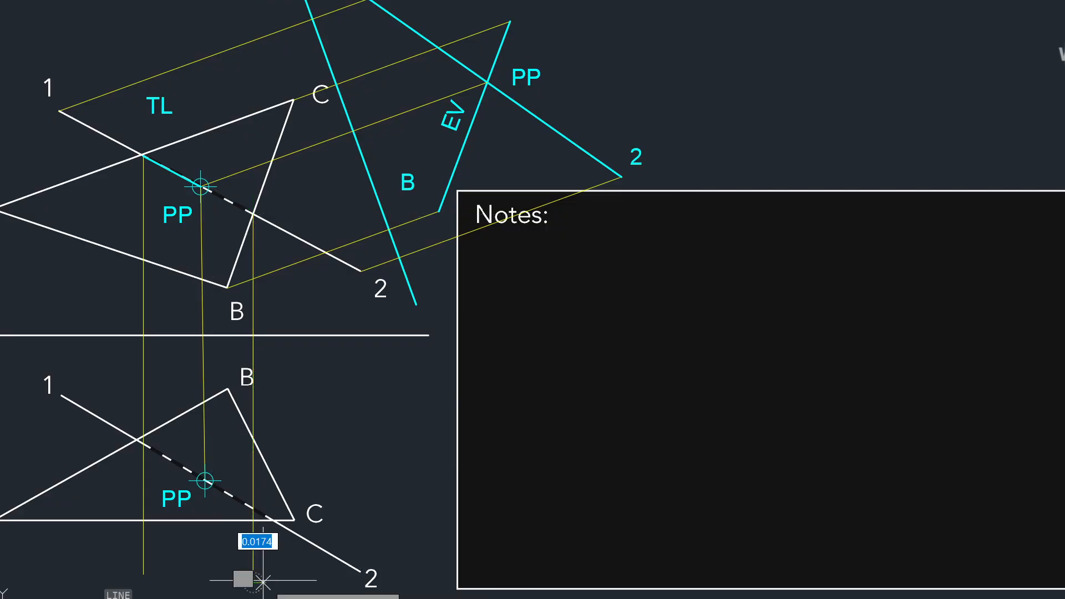
{"action": "key", "text": "Escape"}
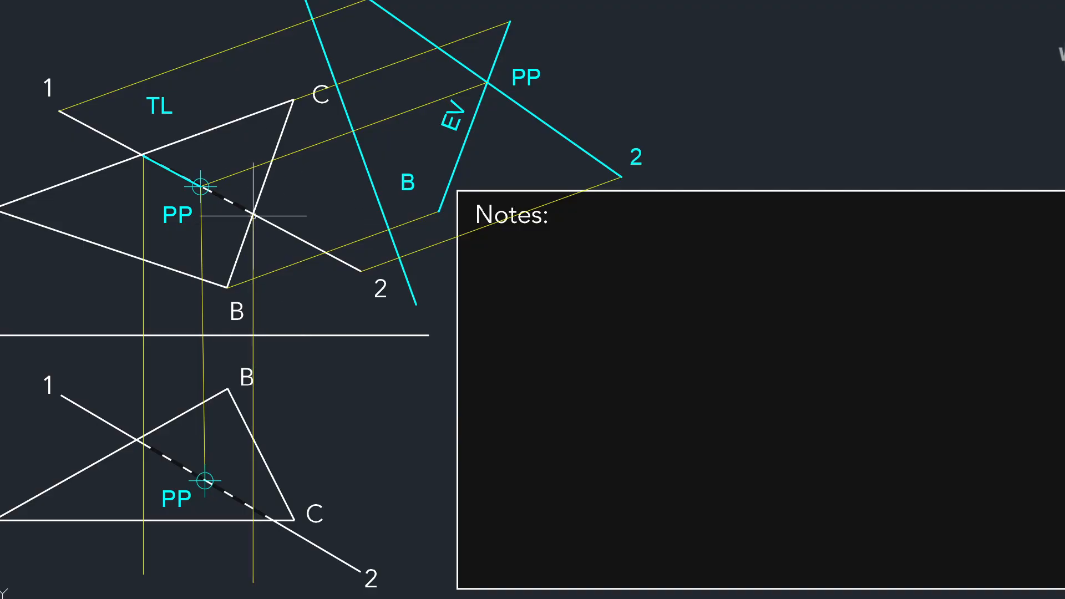
Draw a vertical projection line from where line 1-2 crosses edge AB in the front view up past the top-view triangle
{"action": "scroll", "coordinate": [266, 260], "scroll_direction": "up", "scroll_amount": 2}
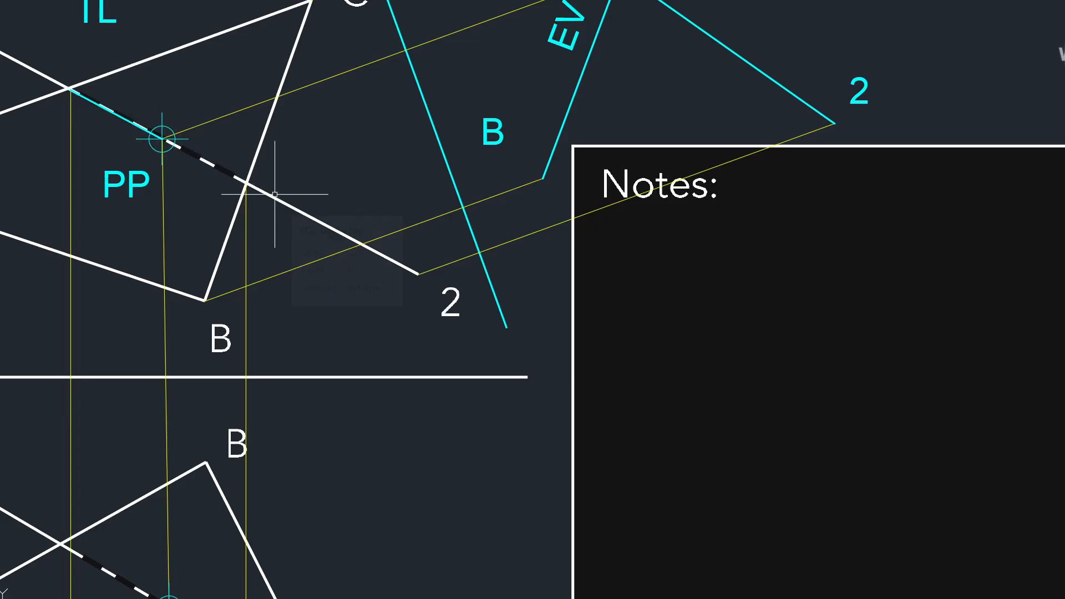
{"action": "middle_click_drag", "start_coordinate": [261, 191], "coordinate": [347, 243]}
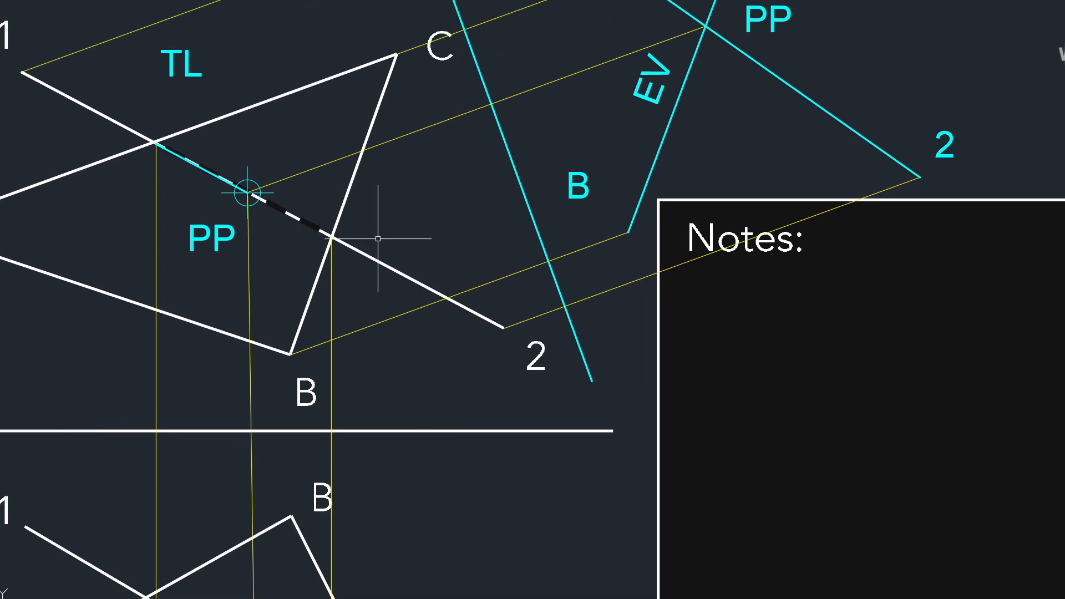
{"action": "scroll", "coordinate": [378, 239], "scroll_direction": "down", "scroll_amount": 2}
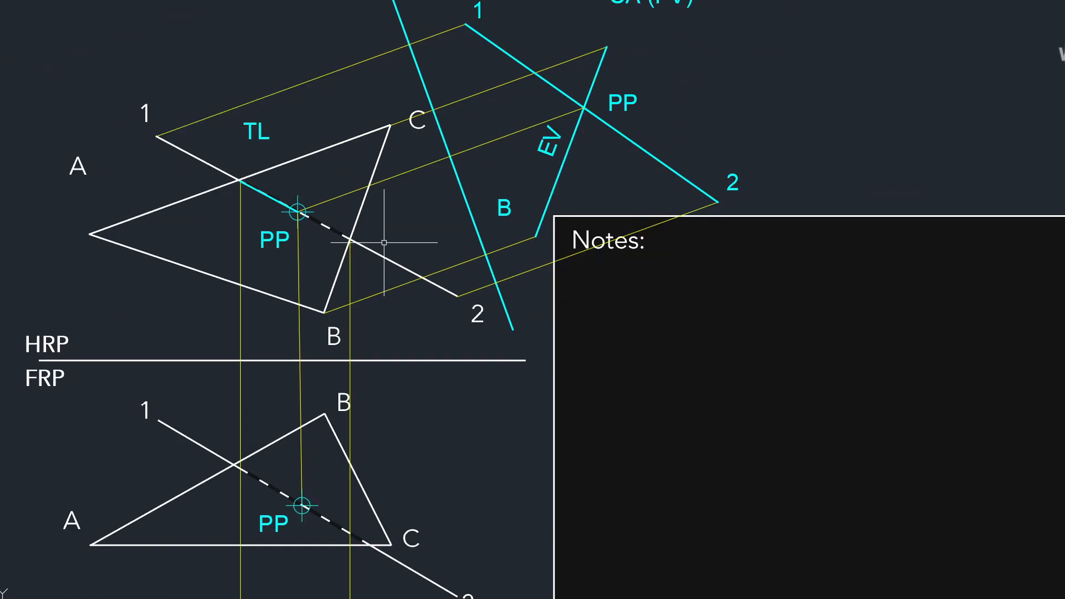
{"action": "middle_click_drag", "start_coordinate": [483, 281], "coordinate": [357, 243]}
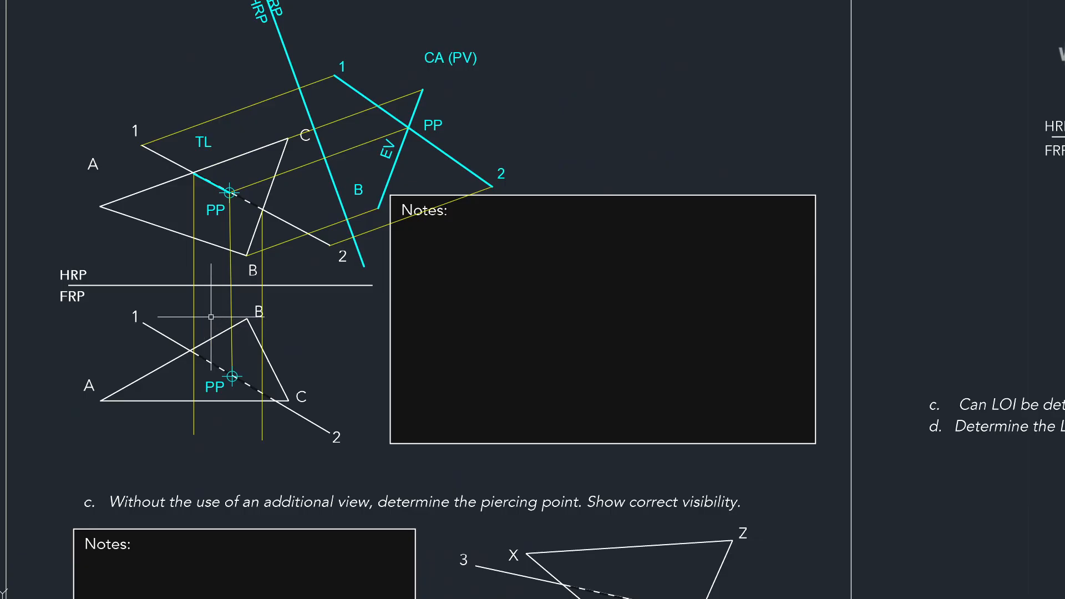
{"action": "middle_click_drag", "start_coordinate": [207, 312], "coordinate": [181, 333]}
{"action": "scroll", "coordinate": [166, 414], "scroll_direction": "up", "scroll_amount": 2}
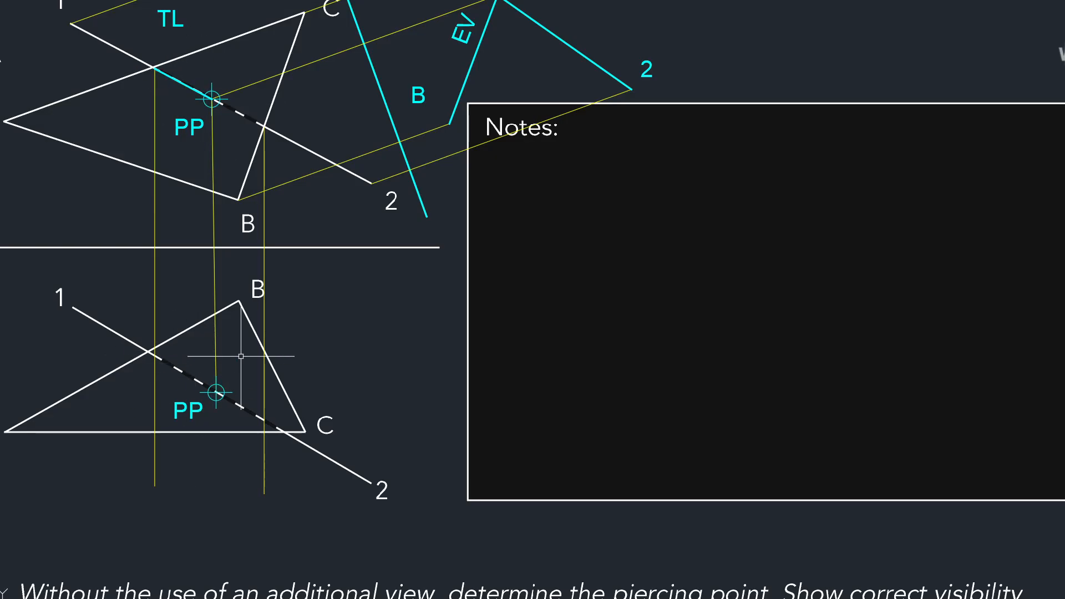
{"action": "middle_click_drag", "start_coordinate": [220, 299], "coordinate": [236, 334]}
{"action": "middle_click_drag", "start_coordinate": [232, 278], "coordinate": [229, 304]}
{"action": "key", "text": "l"}
{"action": "key", "text": "Return"}
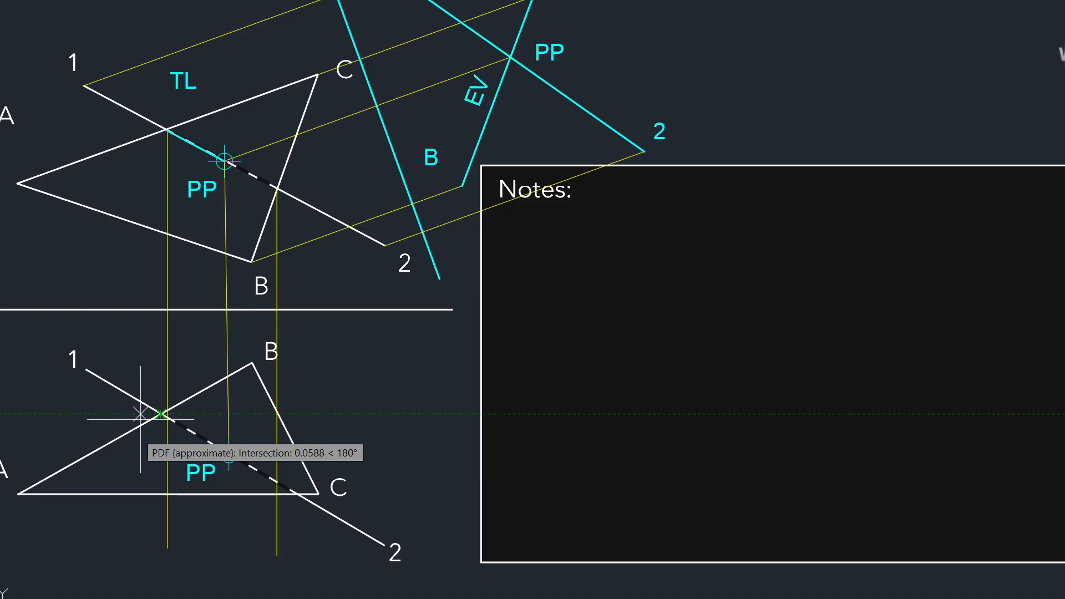
{"action": "left_click", "coordinate": [161, 414]}
{"action": "left_click", "coordinate": [160, 414]}
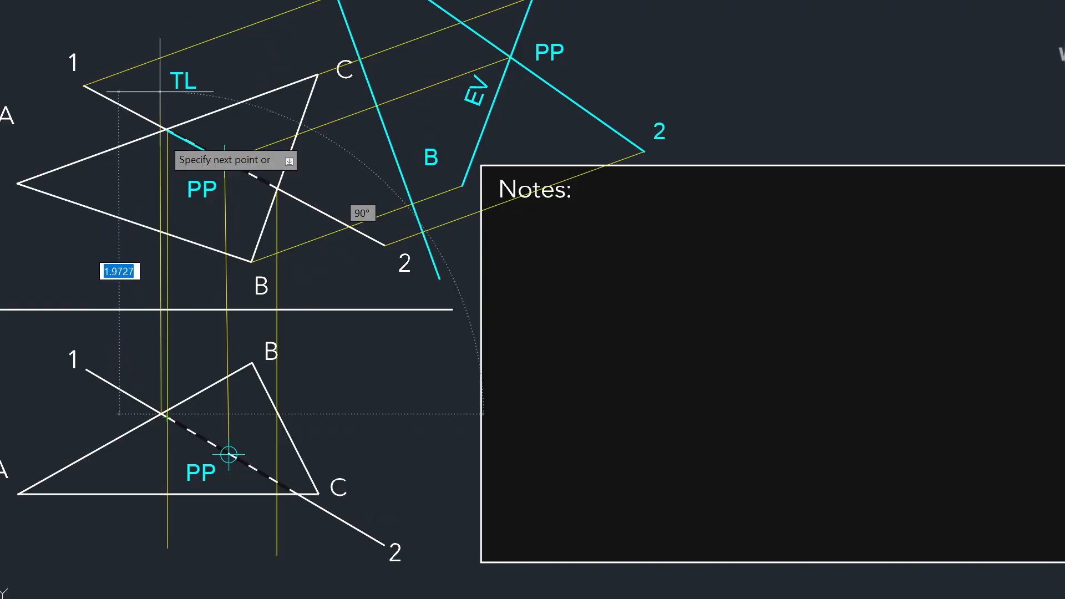
{"action": "left_click", "coordinate": [161, 20]}
{"action": "key", "text": "Escape"}
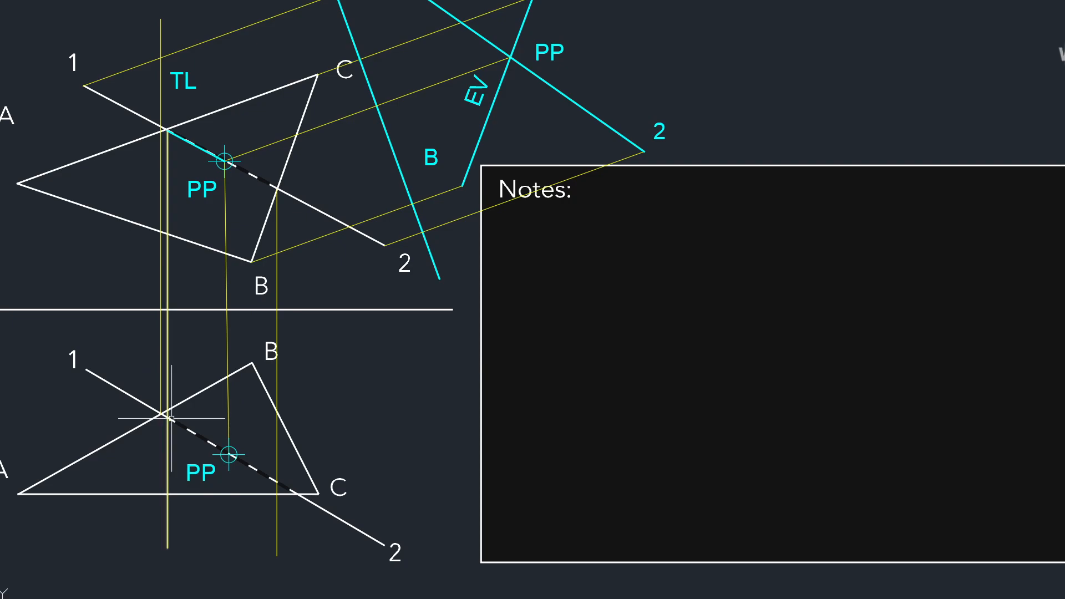
Draw a solid cyan line in the front view from the piercing point to where line 1-2 crosses edge AC
{"action": "scroll", "coordinate": [226, 456], "scroll_direction": "up", "scroll_amount": 2}
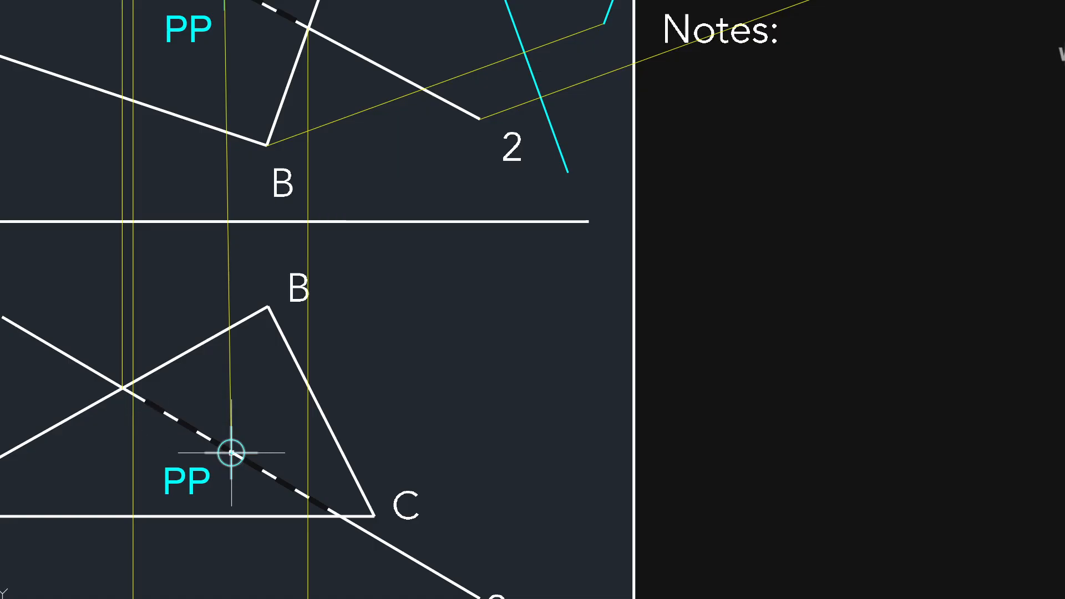
{"action": "middle_click_drag", "start_coordinate": [231, 452], "coordinate": [159, 406]}
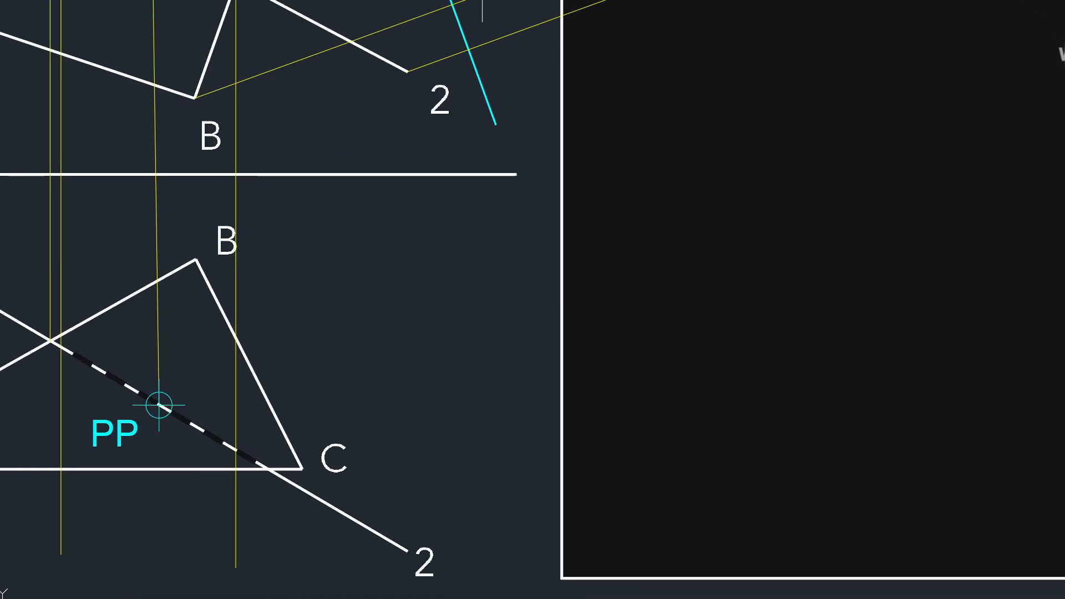
{"action": "type", "text": "l"}
{"action": "key", "text": "Return"}
{"action": "left_click", "coordinate": [159, 406]}
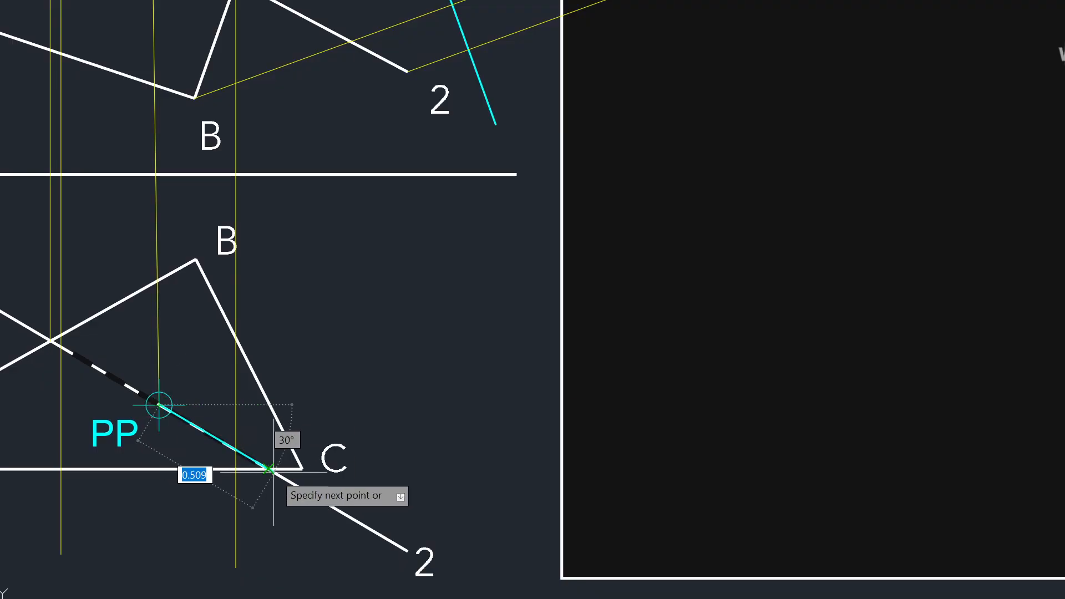
{"action": "middle_click_drag", "start_coordinate": [295, 437], "coordinate": [439, 442]}
{"action": "scroll", "coordinate": [439, 442], "scroll_direction": "down", "scroll_amount": 2}
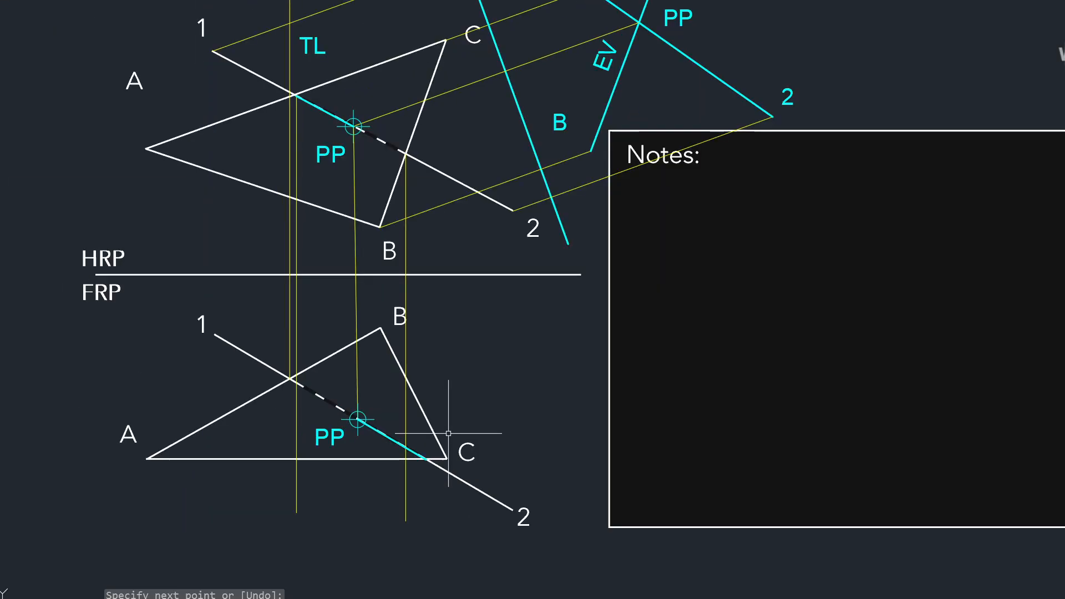
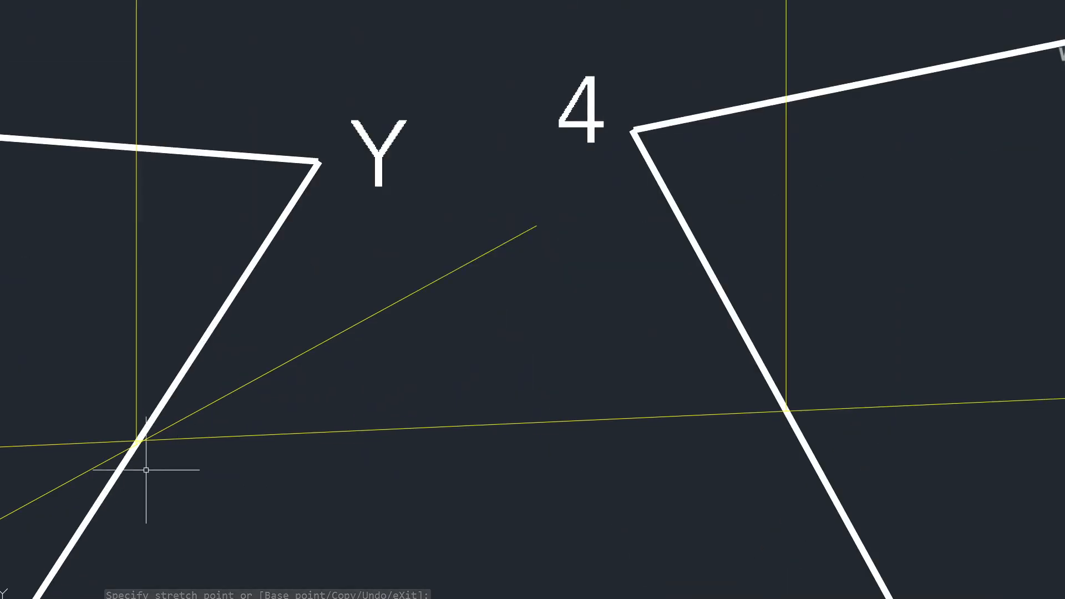
Place a point marker where the two yellow CP1 construction lines intersect near edge XY in the front view
{"action": "scroll", "coordinate": [167, 438], "scroll_direction": "down", "scroll_amount": 2}
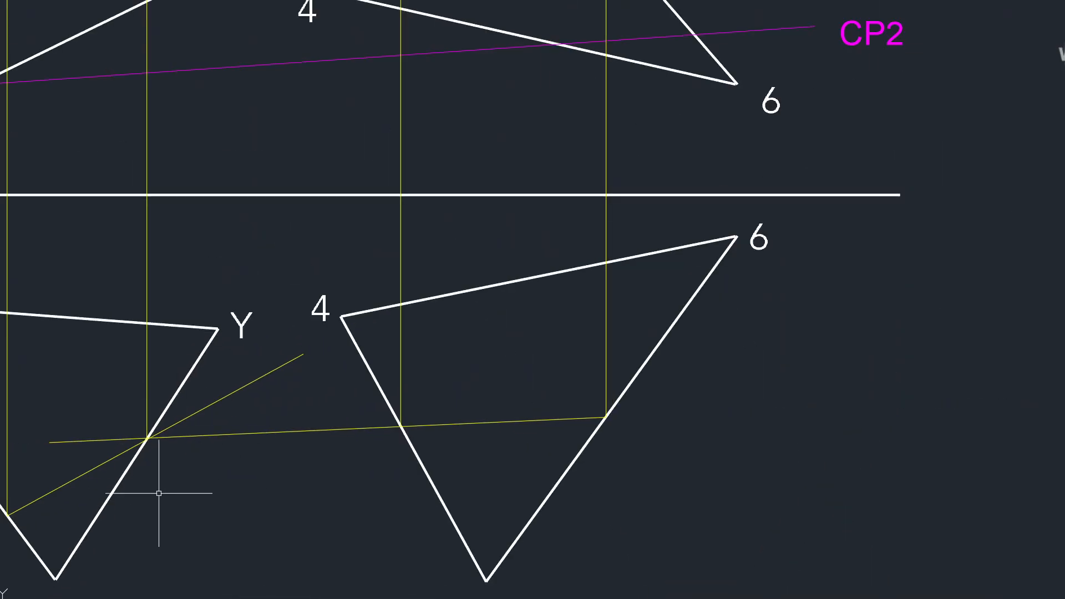
{"action": "middle_click_drag", "start_coordinate": [201, 353], "coordinate": [263, 352]}
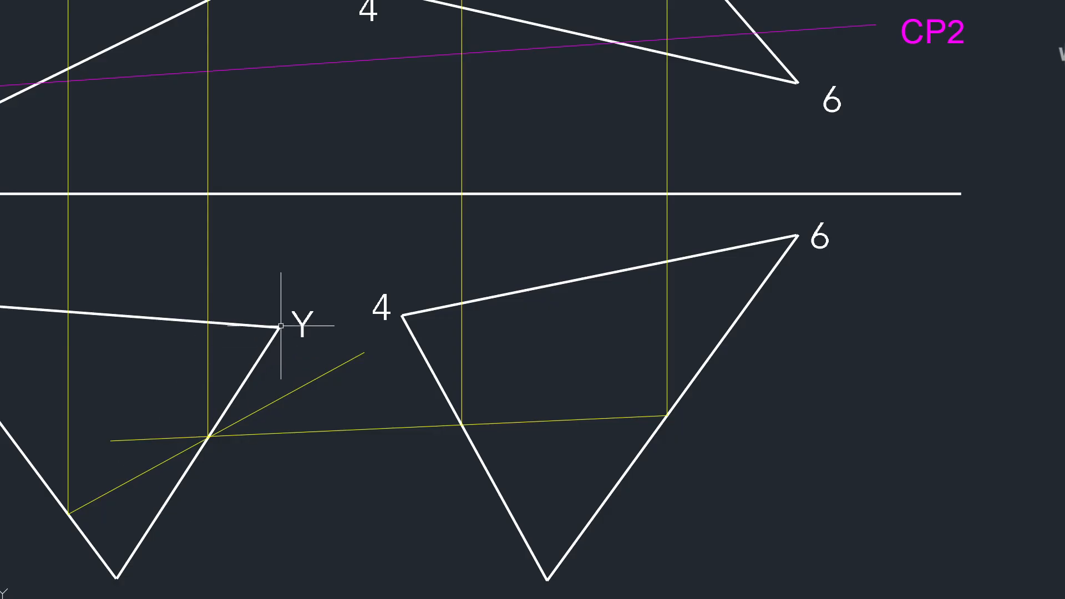
{"action": "scroll", "coordinate": [208, 439], "scroll_direction": "up", "scroll_amount": 4}
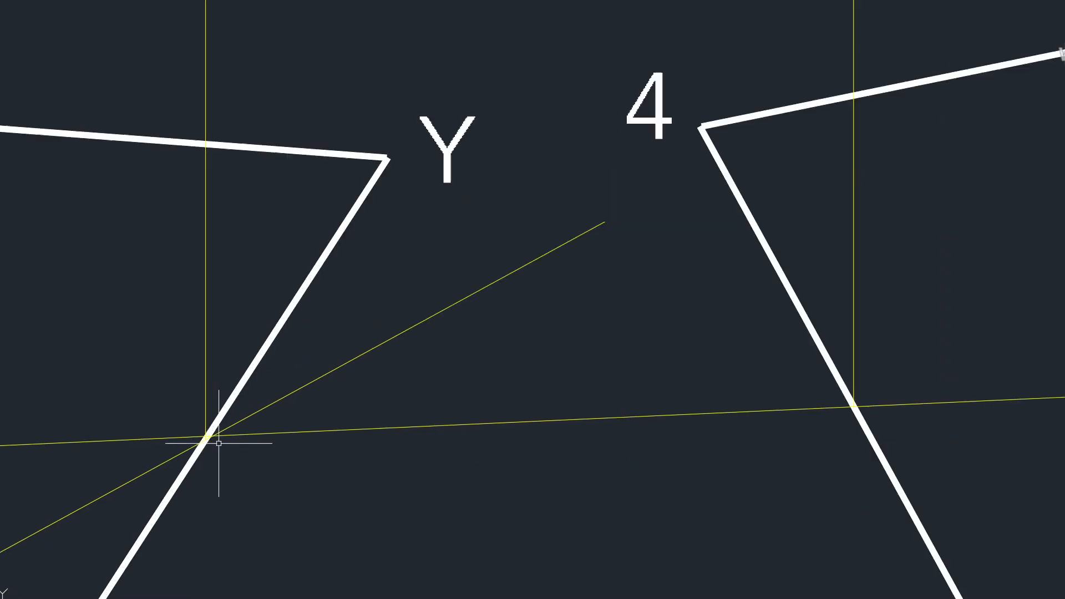
{"action": "scroll", "coordinate": [368, 396], "scroll_direction": "down", "scroll_amount": 4}
{"action": "middle_click_drag", "start_coordinate": [582, 398], "coordinate": [554, 405]}
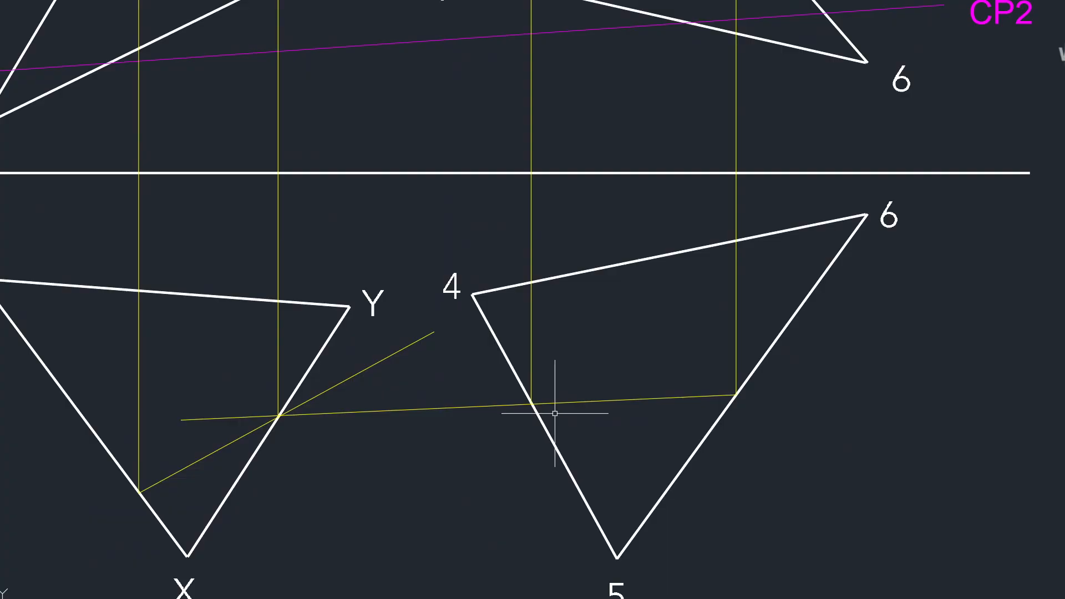
{"action": "scroll", "coordinate": [560, 411], "scroll_direction": "up", "scroll_amount": 4}
{"action": "scroll", "coordinate": [576, 412], "scroll_direction": "down", "scroll_amount": 4}
{"action": "scroll", "coordinate": [288, 417], "scroll_direction": "up", "scroll_amount": 4}
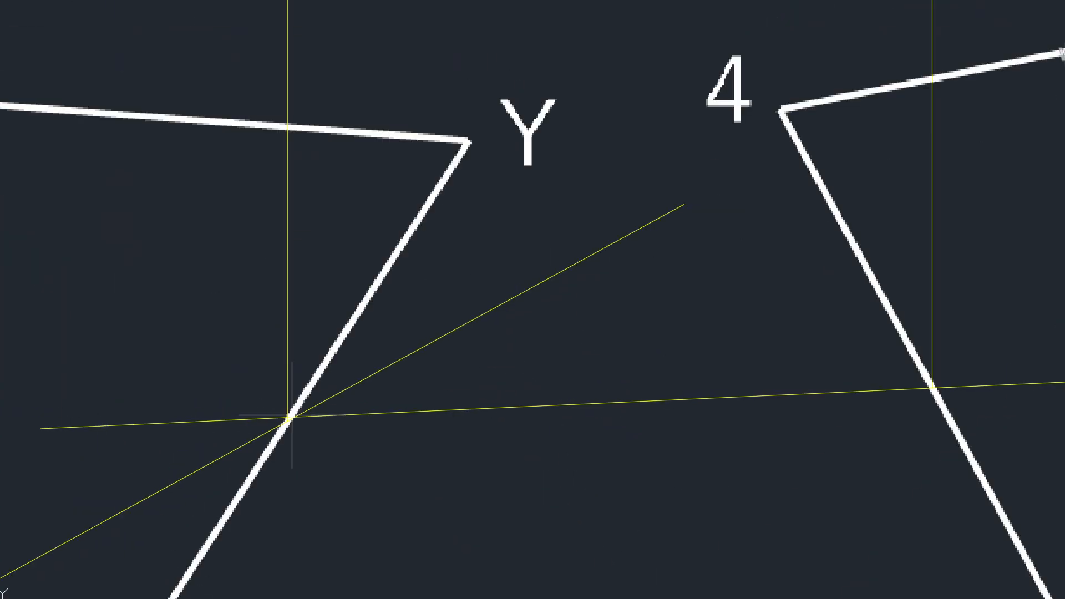
{"action": "key", "text": "Return"}
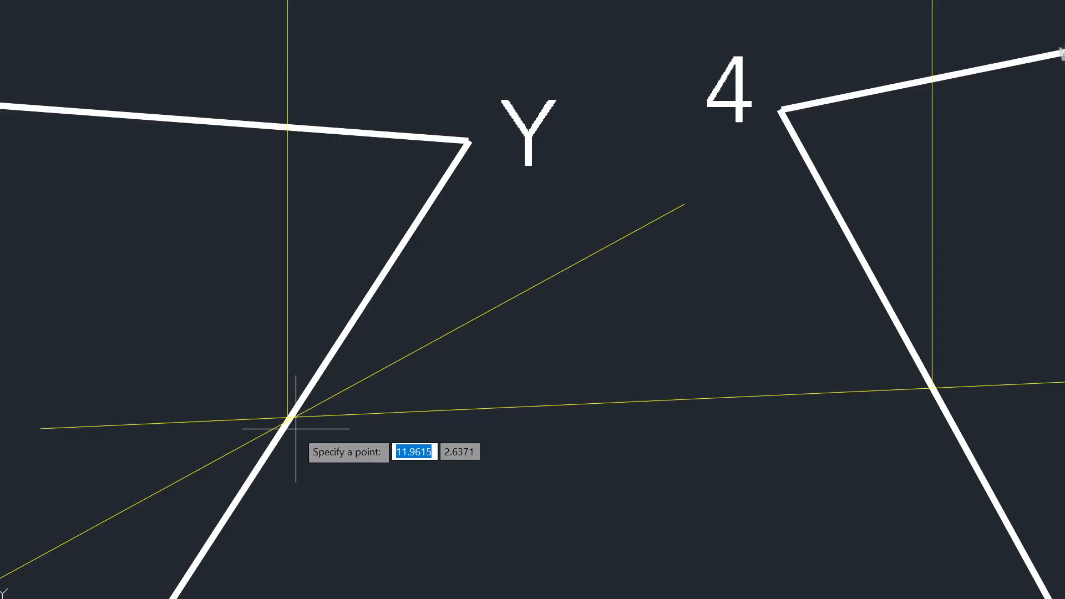
{"action": "scroll", "coordinate": [294, 418], "scroll_direction": "up", "scroll_amount": 3}
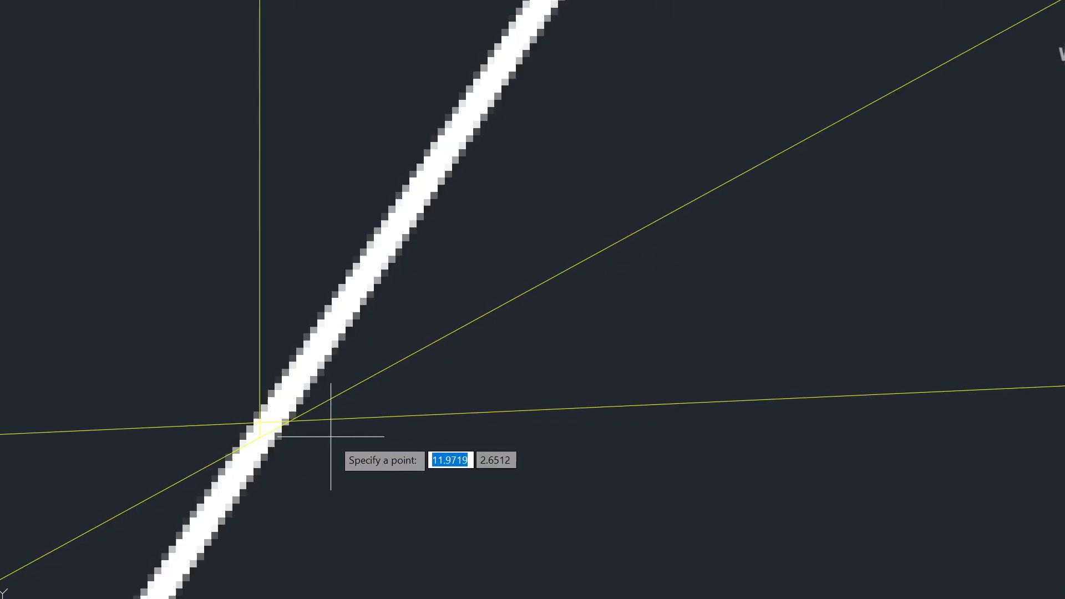
{"action": "left_click", "coordinate": [291, 422]}
Add a yellow multiline text label "P1" at the new point marker in the front view
{"action": "scroll", "coordinate": [441, 487], "scroll_direction": "down", "scroll_amount": 5}
{"action": "middle_click_drag", "start_coordinate": [537, 484], "coordinate": [441, 422]}
{"action": "type", "text": "mt"}
{"action": "key", "text": "Return"}
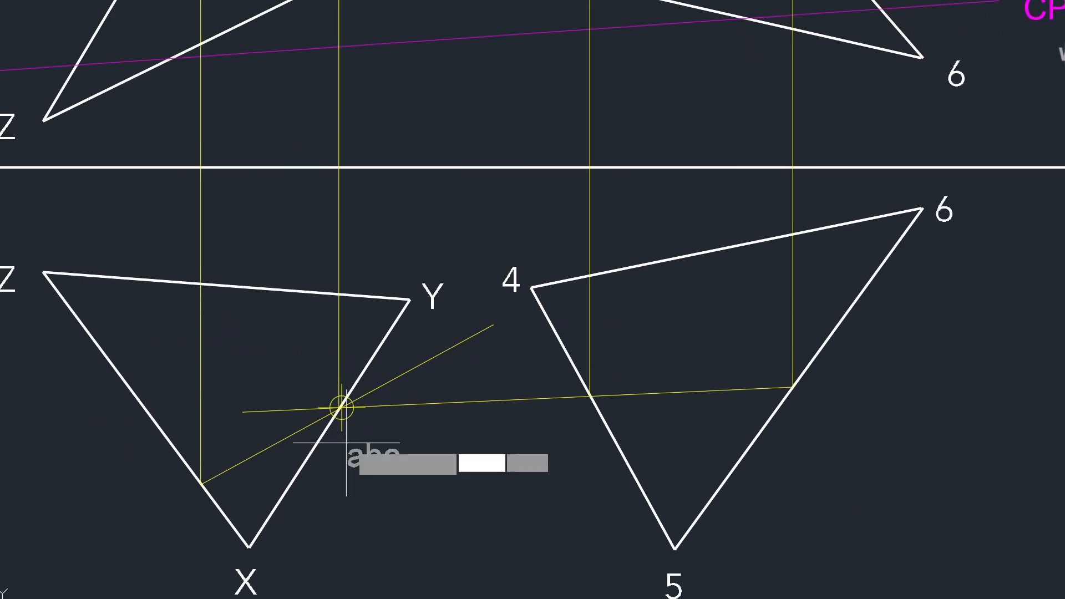
{"action": "left_click", "coordinate": [341, 408]}
{"action": "left_click", "coordinate": [380, 455]}
{"action": "type", "text": "P"}
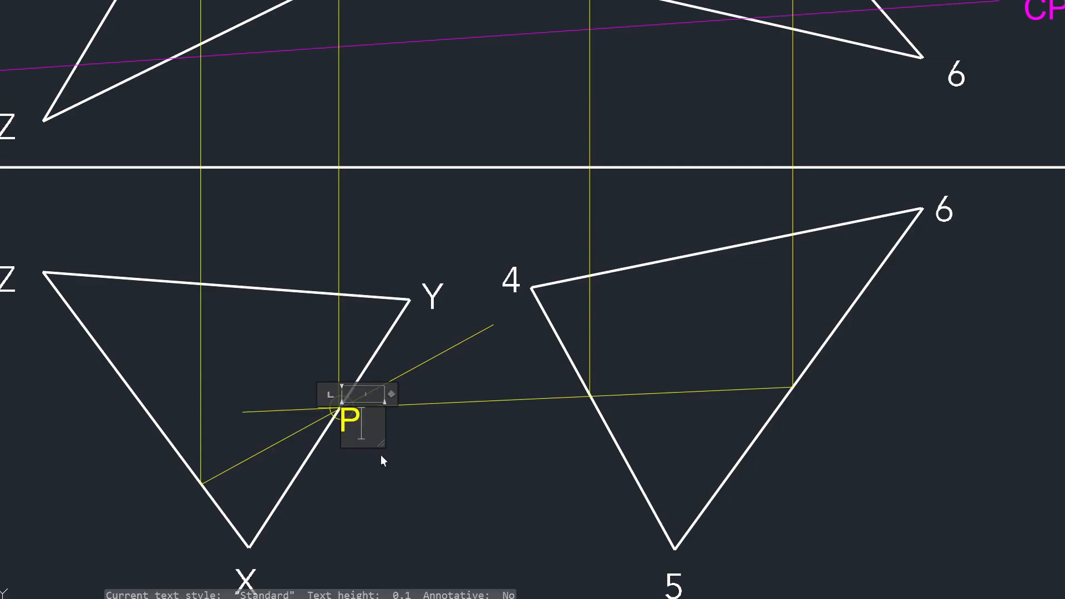
{"action": "type", "text": "1"}
{"action": "key", "text": "ctrl+Return"}
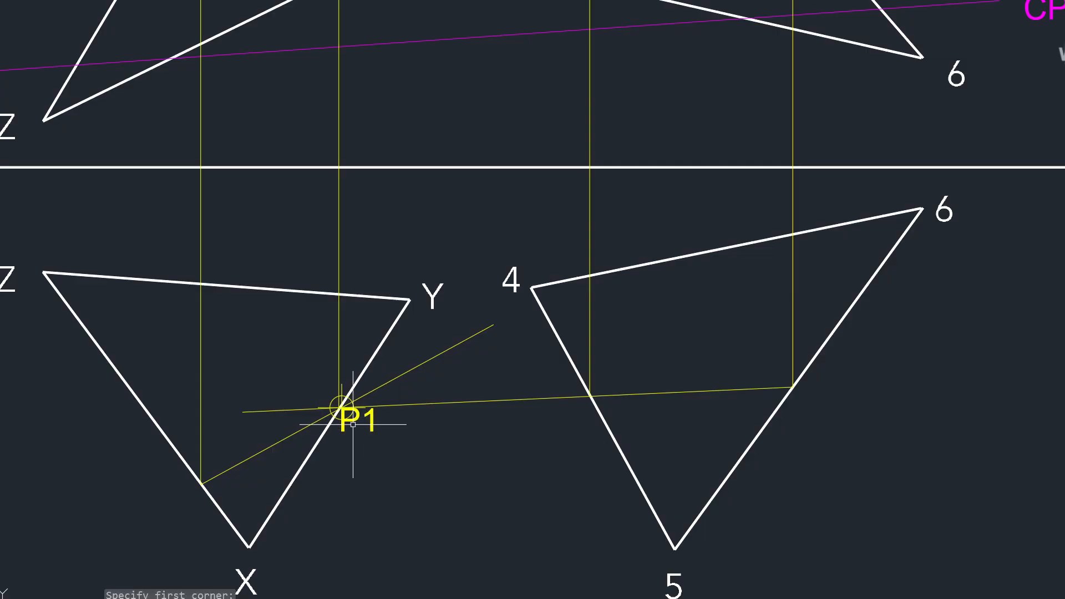
Move the P1 label slightly below and to the right of its point marker, with object snap off
{"action": "left_click", "coordinate": [353, 422]}
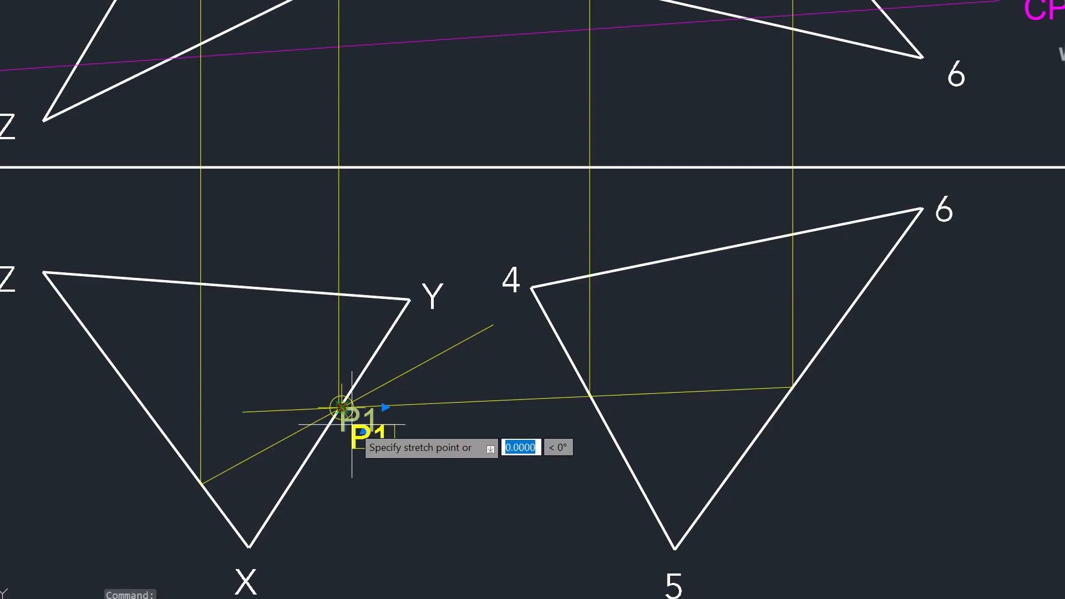
{"action": "key", "text": "Escape"}
{"action": "left_click", "coordinate": [342, 408]}
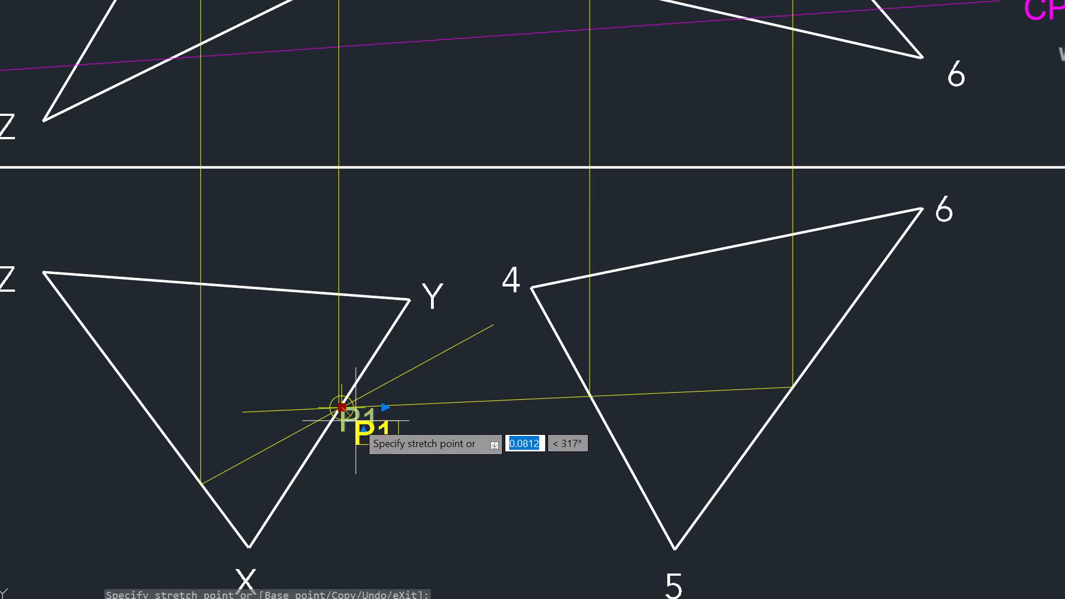
{"action": "left_click", "coordinate": [353, 420]}
{"action": "scroll", "coordinate": [461, 430], "scroll_direction": "down", "scroll_amount": 4}
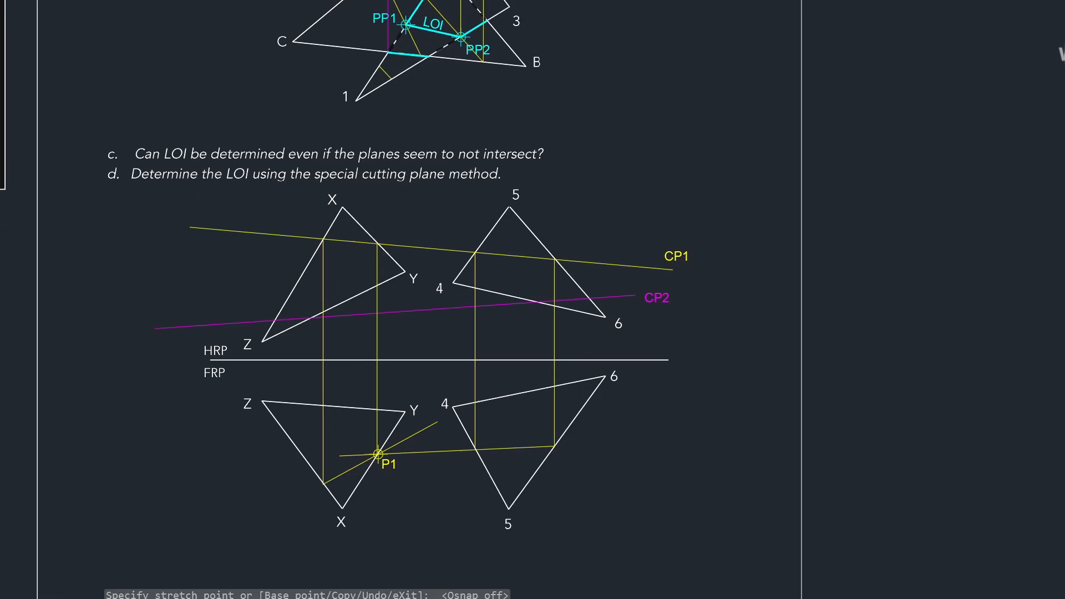
{"action": "key", "text": "Escape"}
Set the current drawing colour to magenta to match cutting plane CP2
{"action": "left_click", "coordinate": [733, 0]}
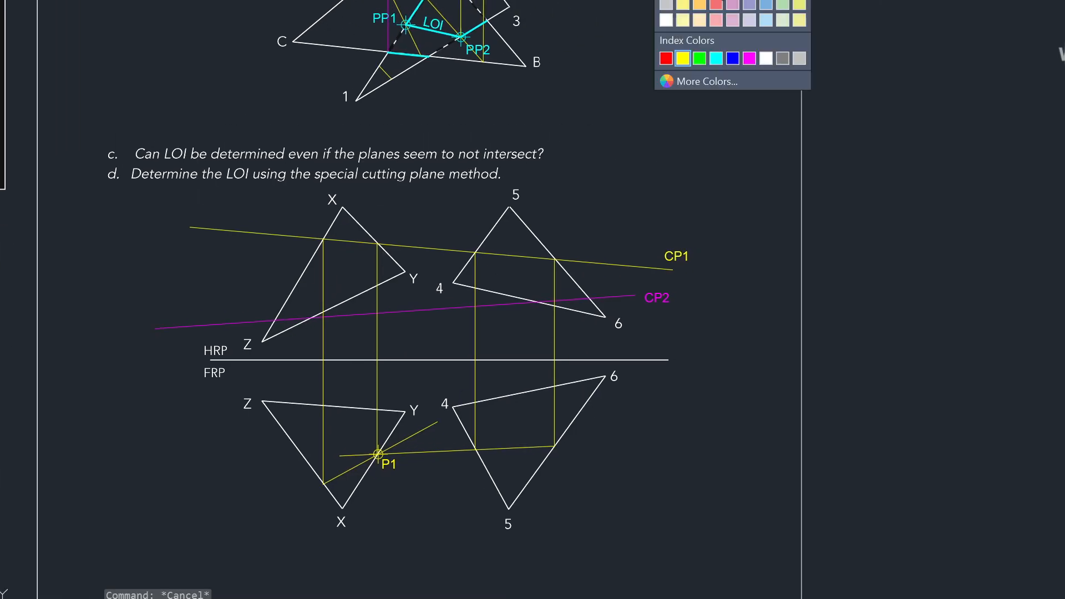
{"action": "left_click", "coordinate": [747, 61]}
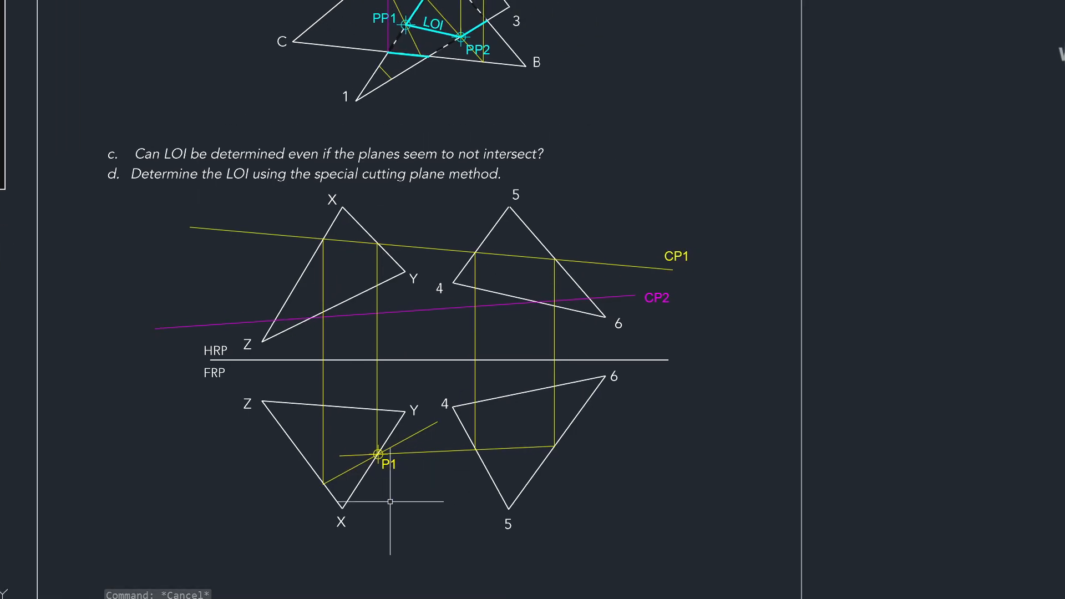
{"action": "scroll", "coordinate": [390, 502], "scroll_direction": "up", "scroll_amount": 3}
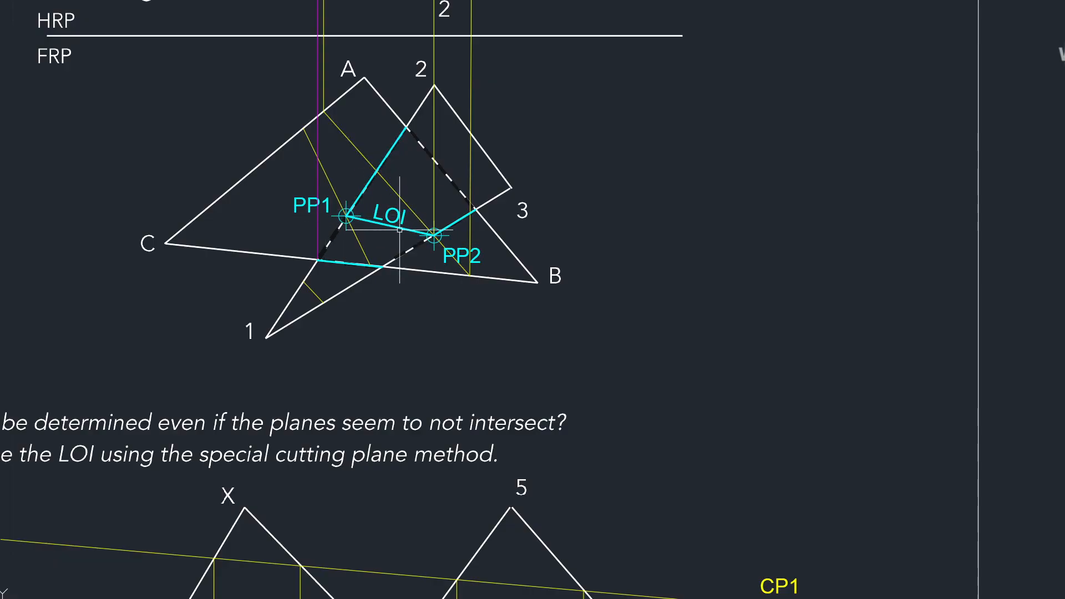
{"action": "middle_click_drag", "start_coordinate": [428, 332], "coordinate": [411, 248]}
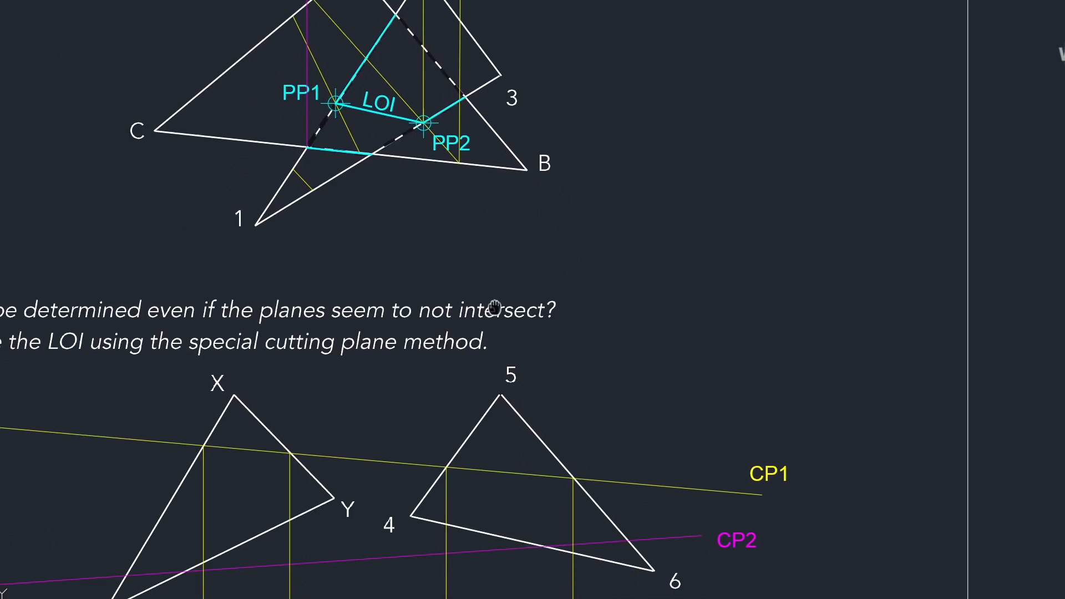
{"action": "middle_click_drag", "start_coordinate": [484, 589], "coordinate": [435, 242]}
{"action": "middle_click_drag", "start_coordinate": [418, 427], "coordinate": [394, 369]}
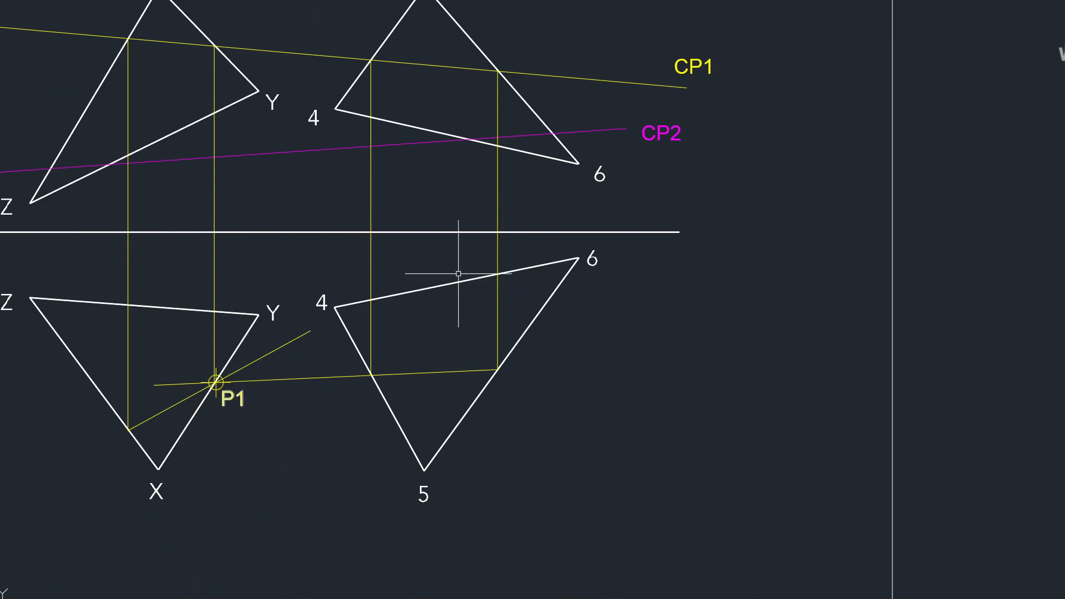
Draw a vertical magenta projection line from the CP2 and XZ intersection in the top view down to edge XZ in the front view
{"action": "middle_click_drag", "start_coordinate": [445, 293], "coordinate": [420, 316]}
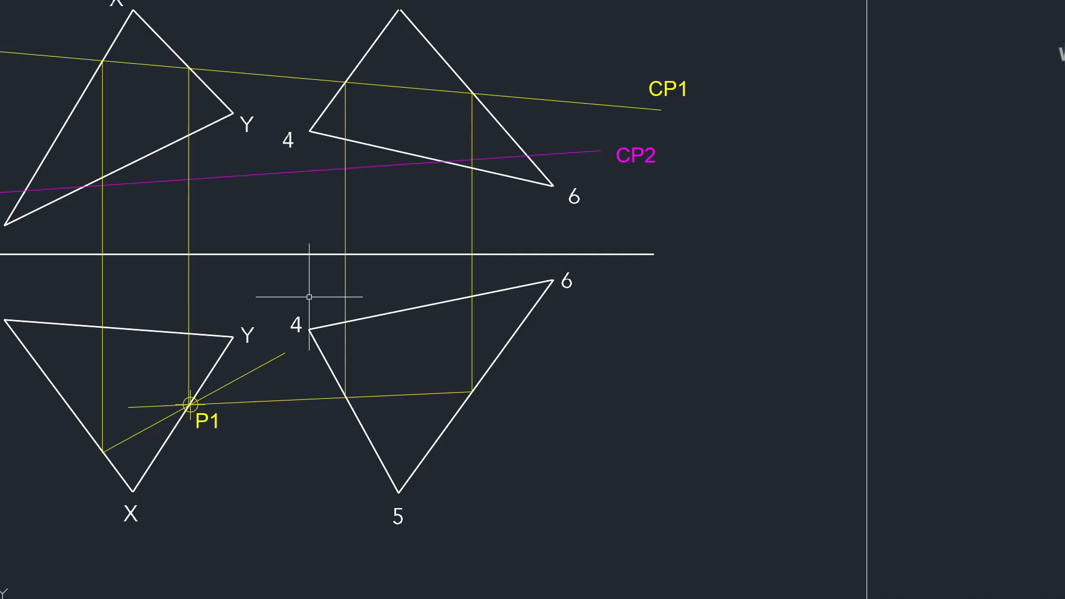
{"action": "middle_click_drag", "start_coordinate": [280, 278], "coordinate": [421, 219]}
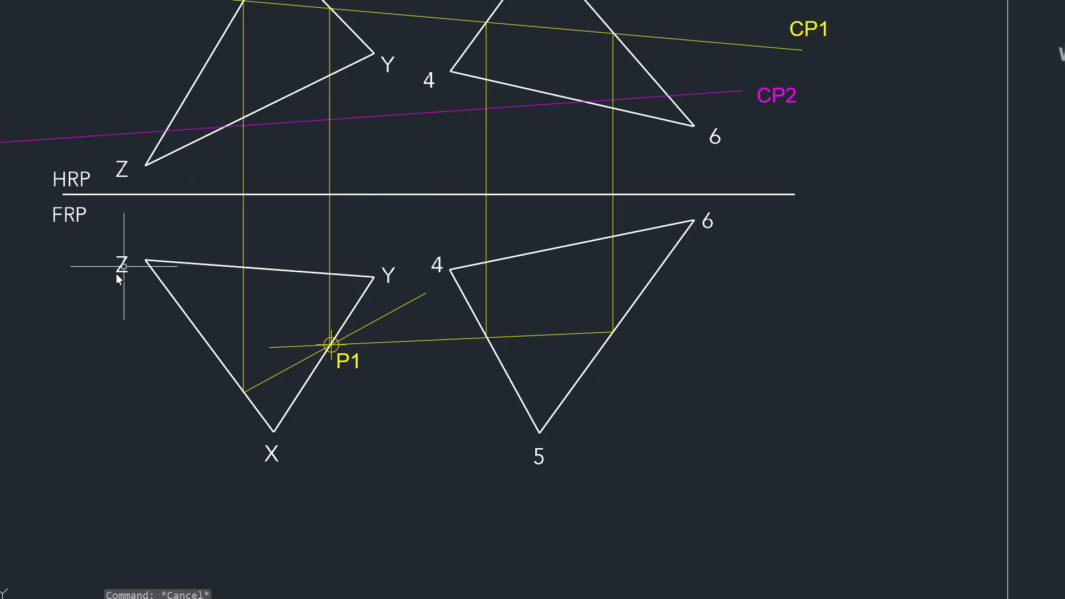
{"action": "type", "text": "l"}
{"action": "key", "text": "Return"}
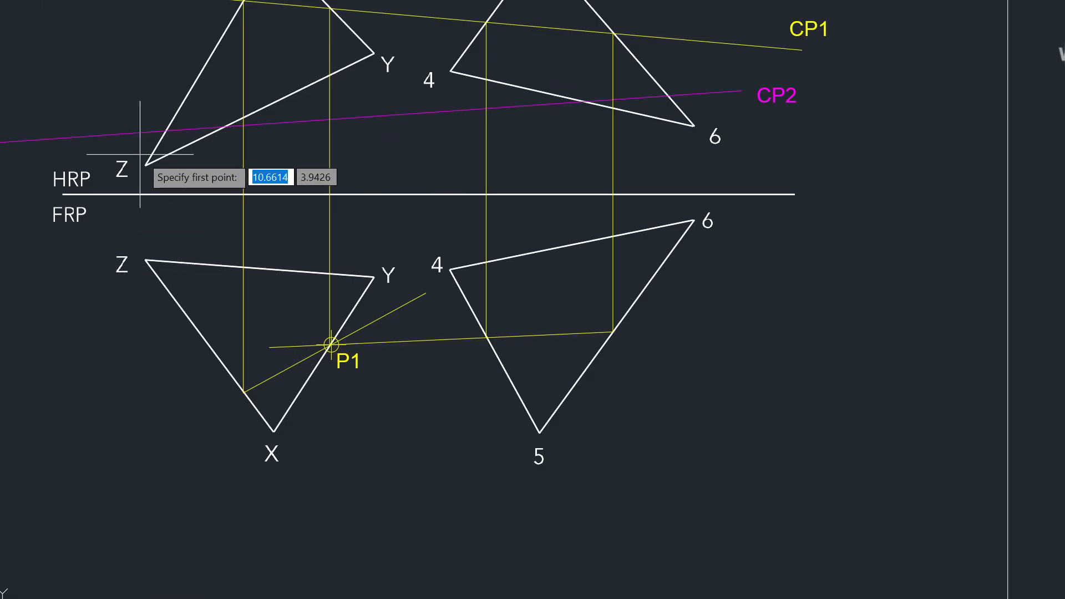
{"action": "left_click", "coordinate": [166, 131]}
{"action": "middle_click_drag", "start_coordinate": [187, 153], "coordinate": [178, 207]}
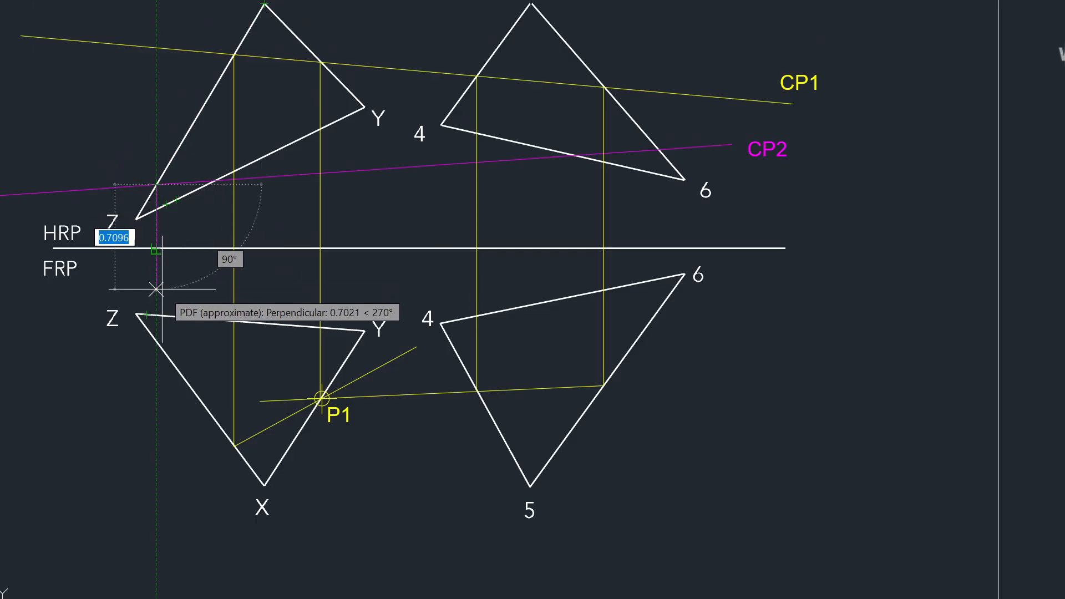
{"action": "left_click", "coordinate": [157, 343]}
{"action": "key", "text": "Escape"}
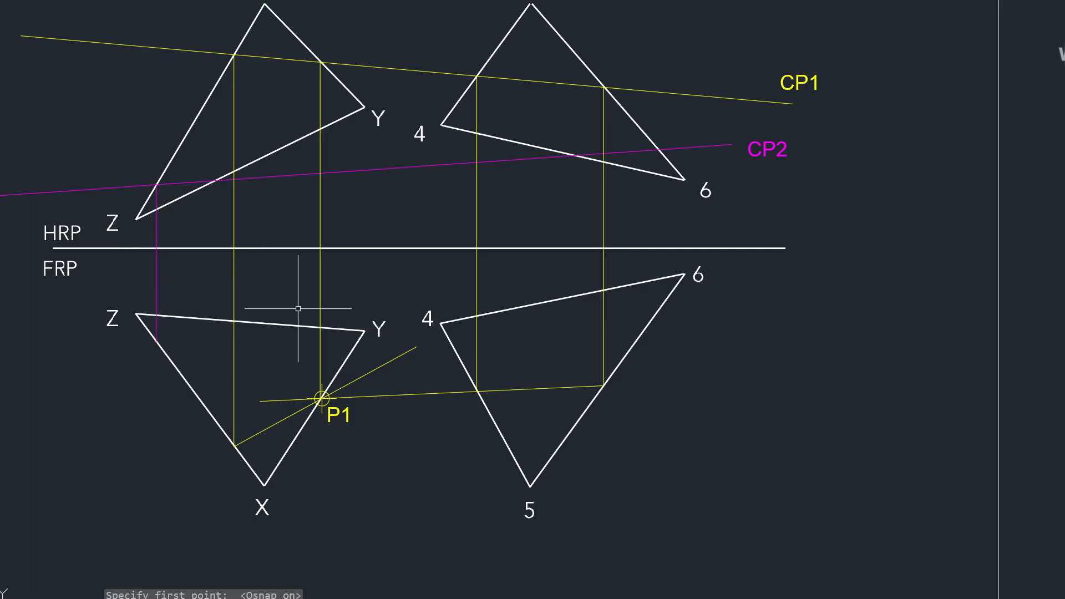
Project the CP2 and YZ intersection down to edge YZ in the front view and connect it to the projected point on edge XZ
{"action": "key", "text": "Return"}
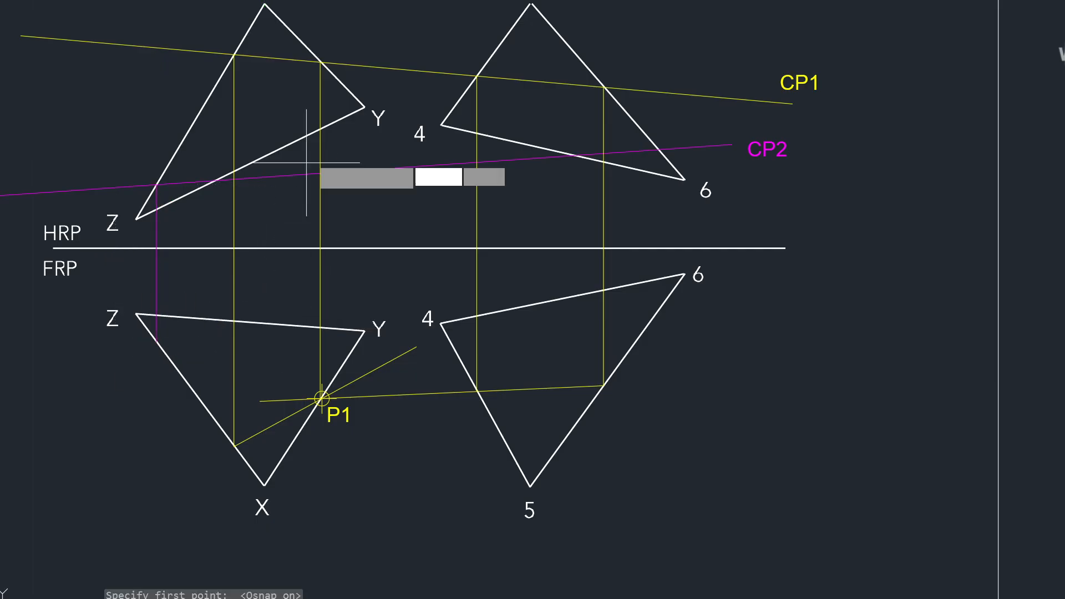
{"action": "left_click", "coordinate": [216, 180]}
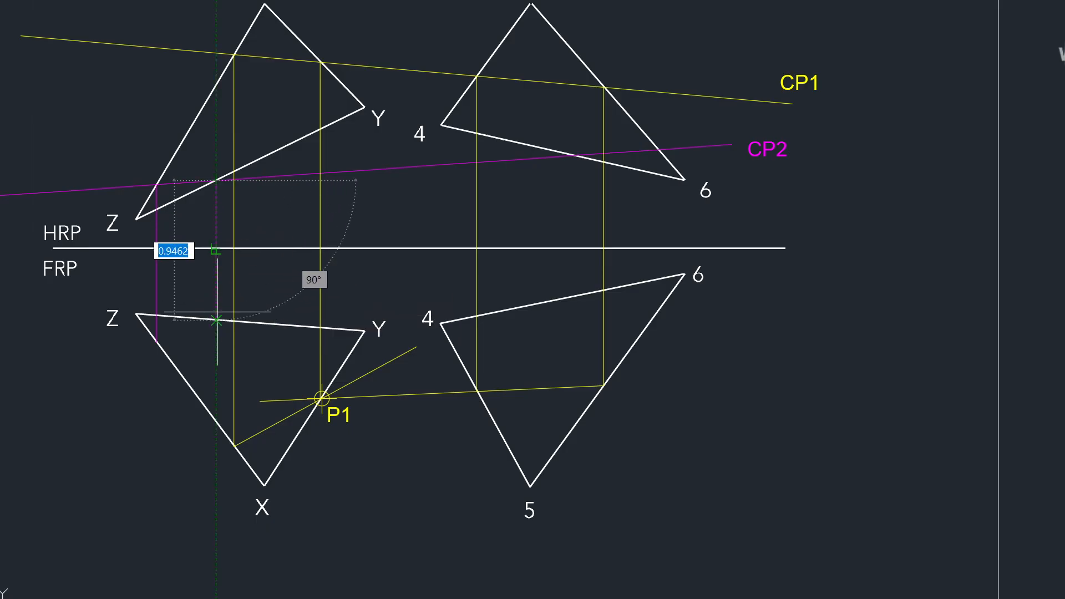
{"action": "left_click", "coordinate": [217, 320]}
{"action": "scroll", "coordinate": [469, 337], "scroll_direction": "down", "scroll_amount": 3}
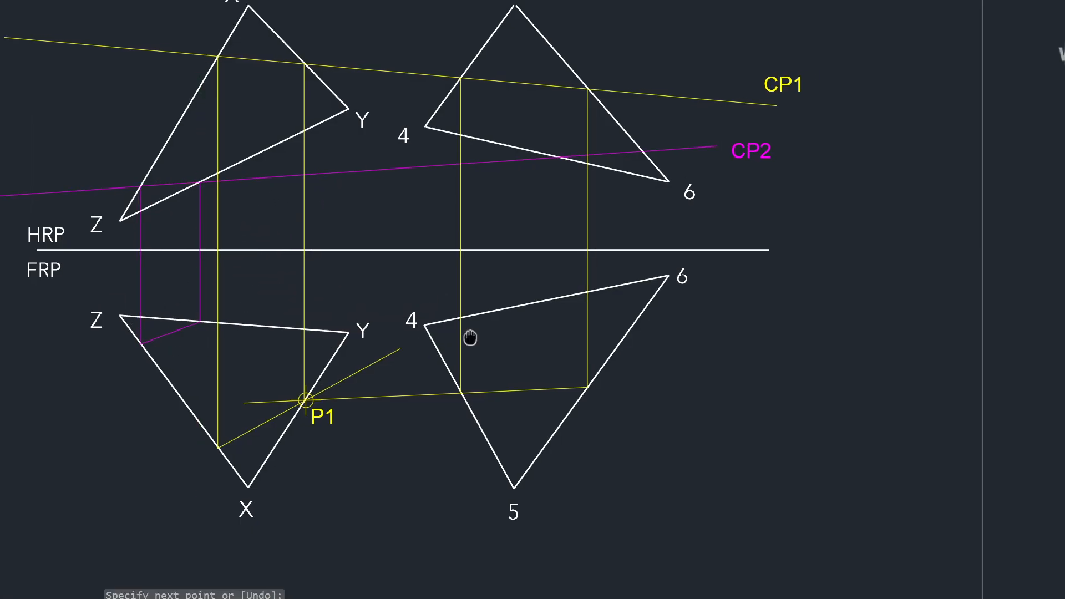
{"action": "middle_click_drag", "start_coordinate": [459, 283], "coordinate": [393, 286]}
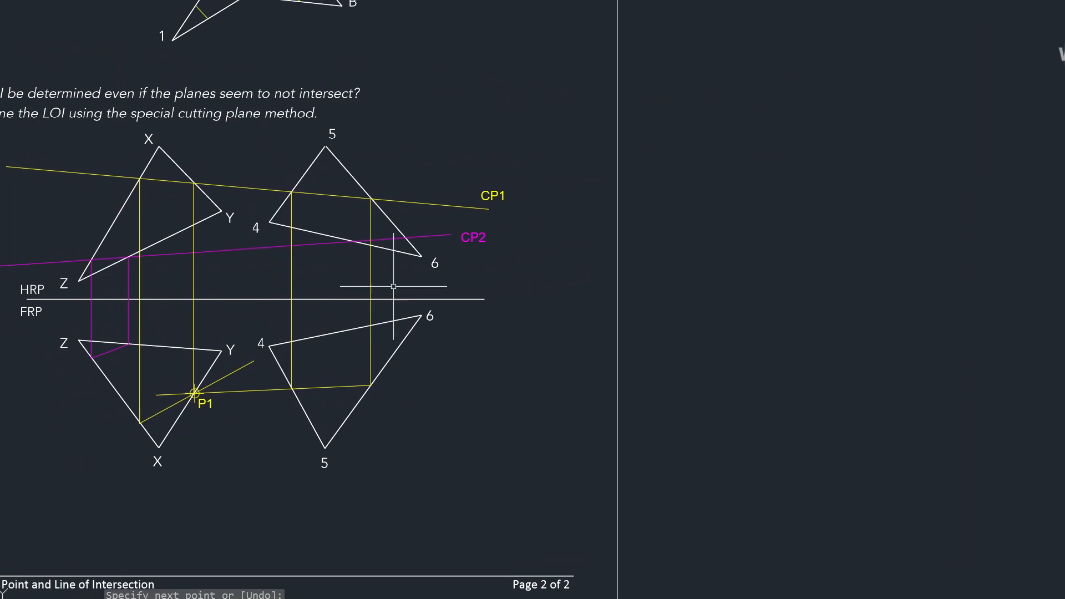
{"action": "key", "text": "Return"}
Project the CP2 intersections with edges 4-6 and 5-6 vertically down to the same edges in the front view
{"action": "key", "text": "Return"}
{"action": "left_click", "coordinate": [352, 241]}
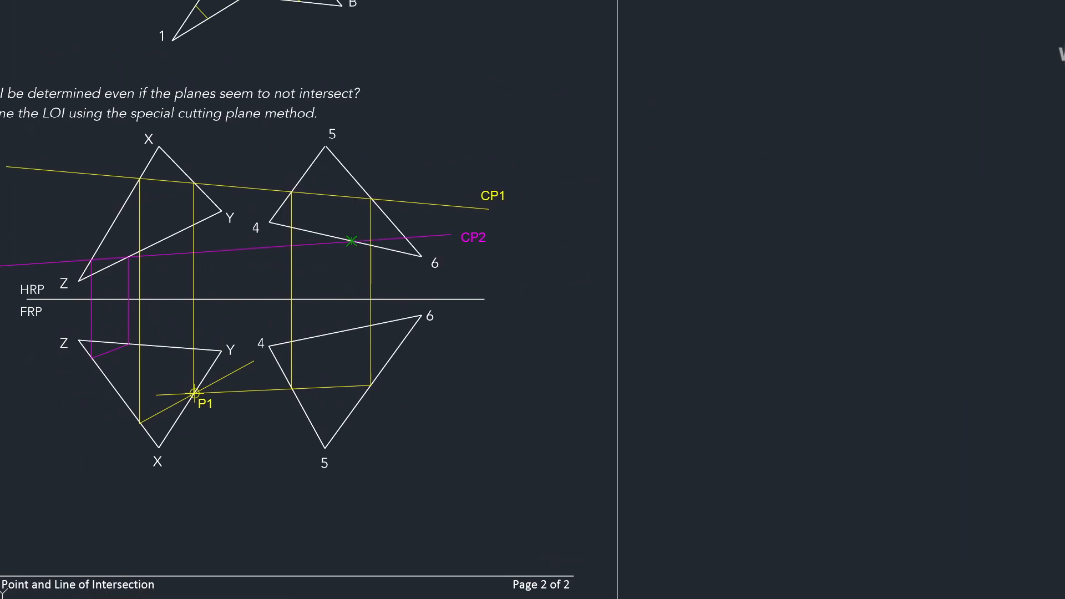
{"action": "left_click", "coordinate": [351, 329]}
{"action": "key", "text": "Return"}
{"action": "key", "text": "Return"}
{"action": "left_click", "coordinate": [405, 237]}
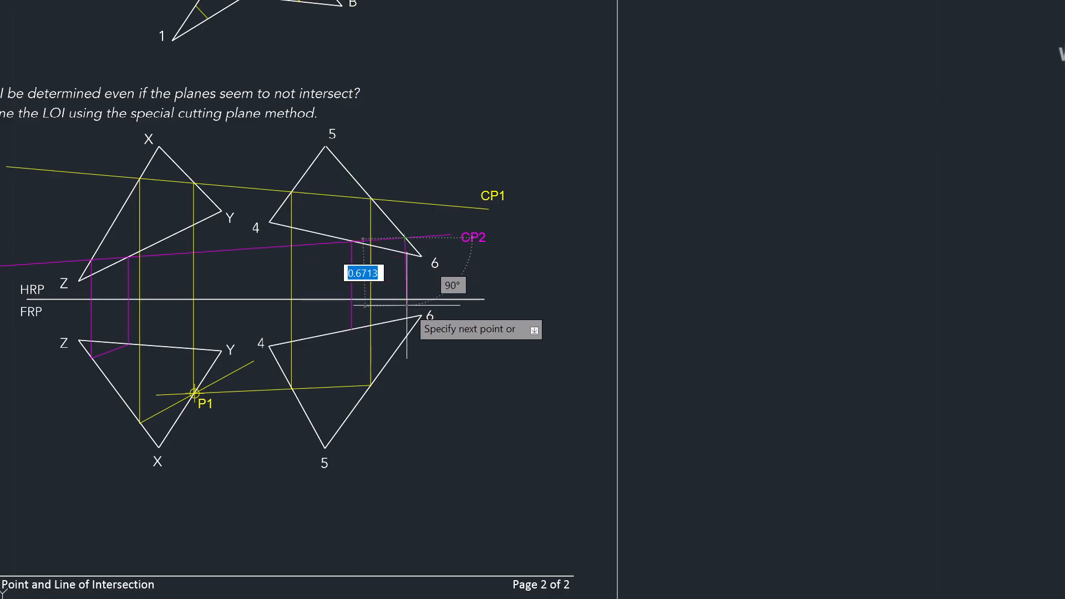
{"action": "left_click", "coordinate": [404, 337]}
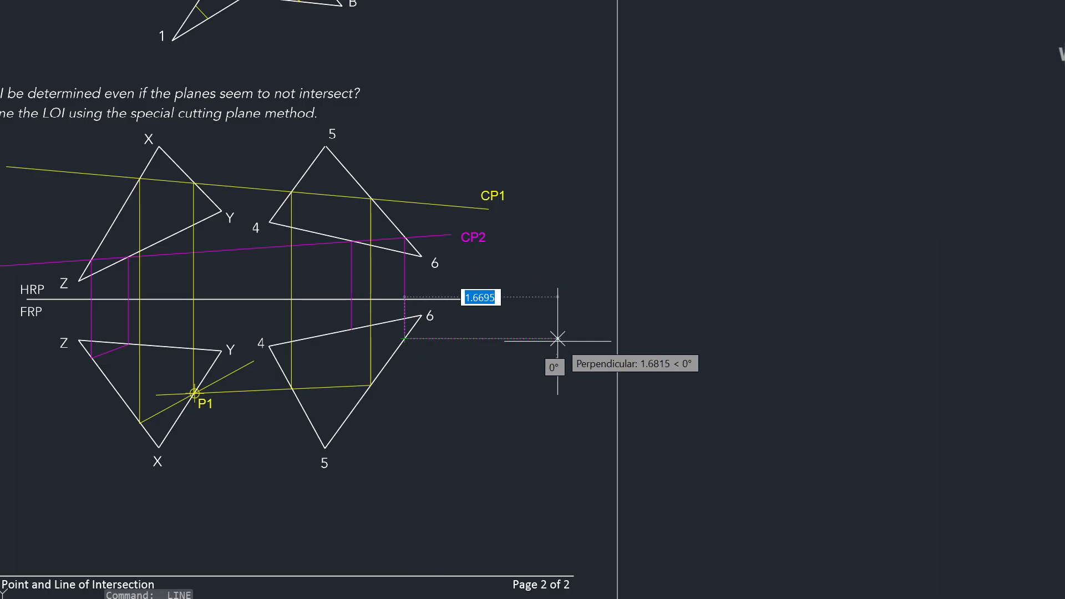
{"action": "key", "text": "Return"}
{"action": "key", "text": "Return"}
Lengthen the magenta CP2 trace of plane XYZ in the front view past edge YZ to beyond the HRP/FRP line
{"action": "middle_click_drag", "start_coordinate": [485, 347], "coordinate": [515, 315]}
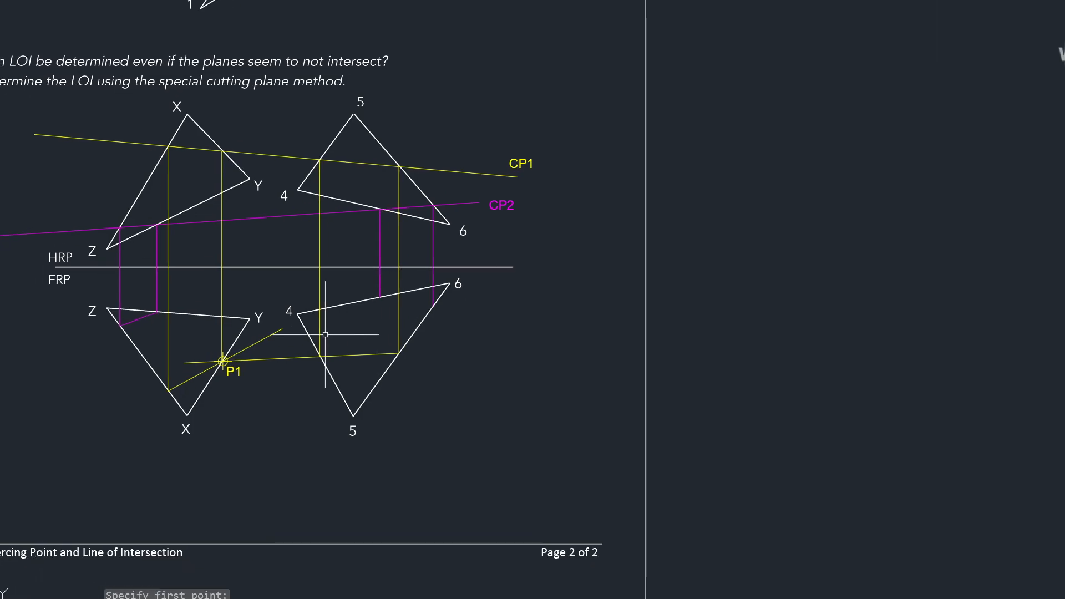
{"action": "scroll", "coordinate": [172, 331], "scroll_direction": "up", "scroll_amount": 2}
{"action": "left_click", "coordinate": [147, 300]}
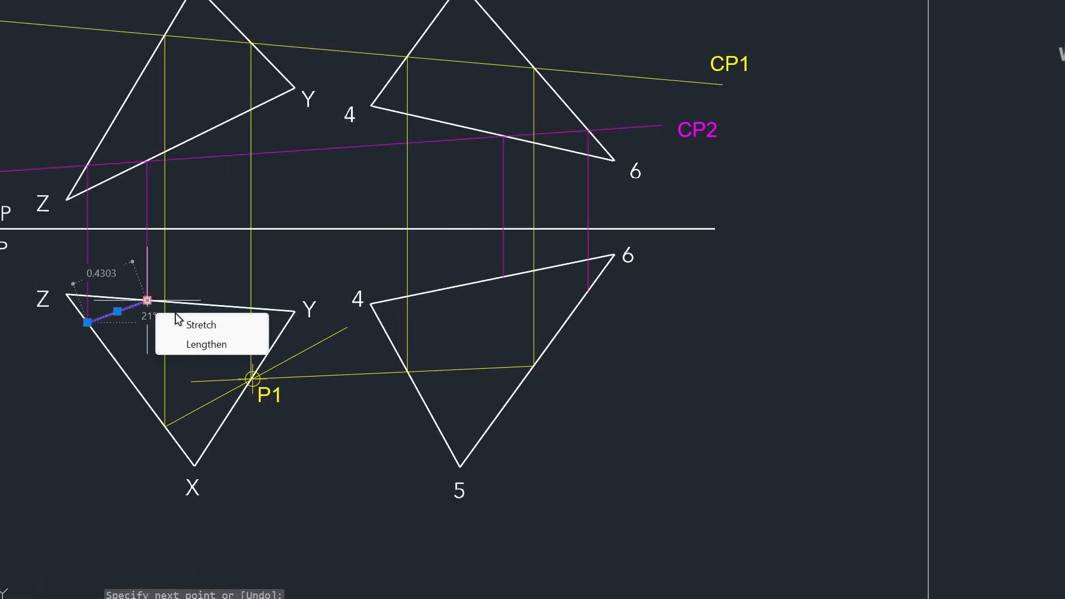
{"action": "left_click", "coordinate": [207, 344]}
{"action": "left_click", "coordinate": [410, 273]}
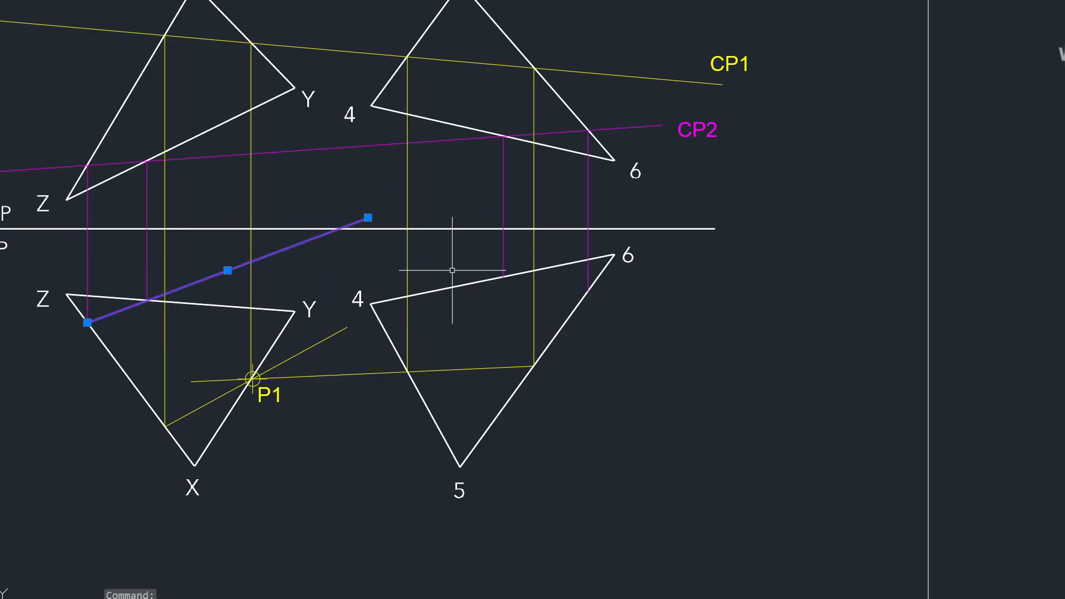
{"action": "key", "text": "Escape"}
Connect the projected CP2 points on edges 5-6 and 4-6 in the front view and lengthen that line until it crosses the other magenta trace
{"action": "type", "text": "l"}
{"action": "key", "text": "Return"}
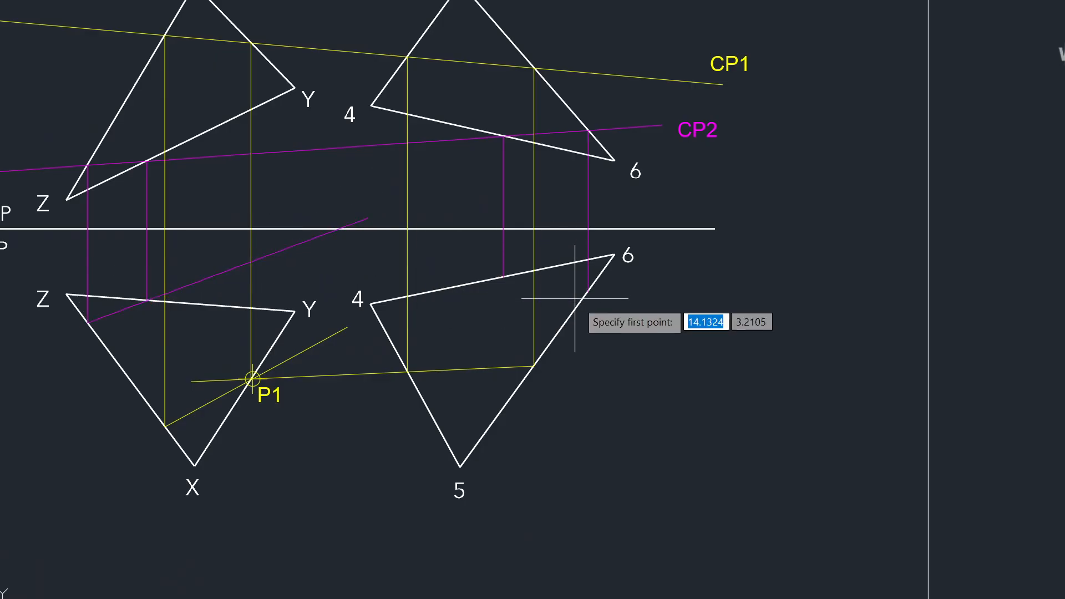
{"action": "left_click", "coordinate": [588, 289]}
{"action": "left_click", "coordinate": [503, 277]}
{"action": "key", "text": "Return"}
{"action": "key", "text": "Return"}
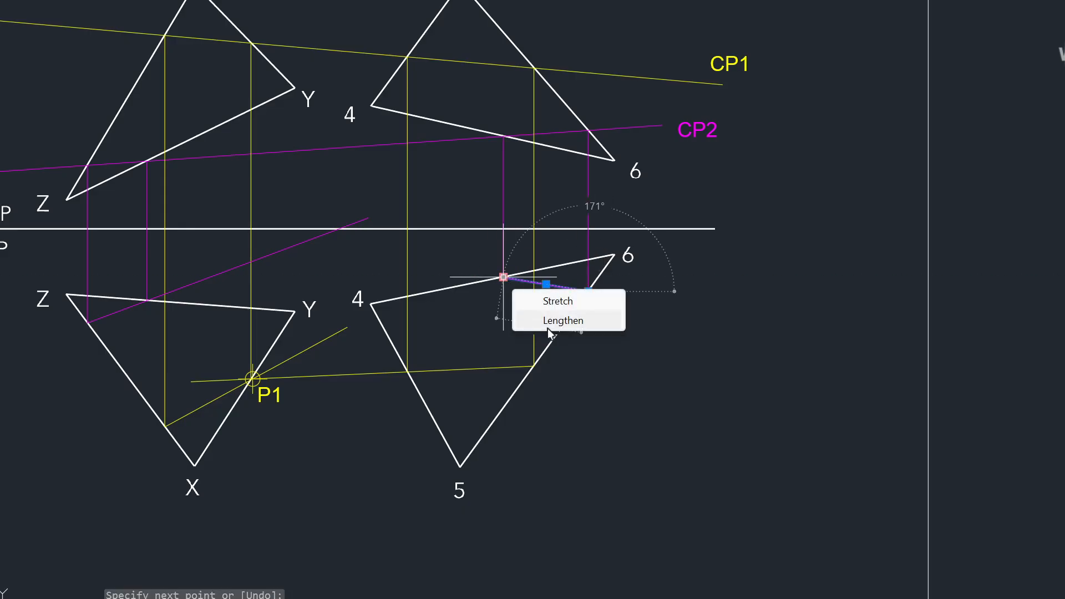
{"action": "left_click", "coordinate": [503, 277]}
{"action": "left_click", "coordinate": [268, 274]}
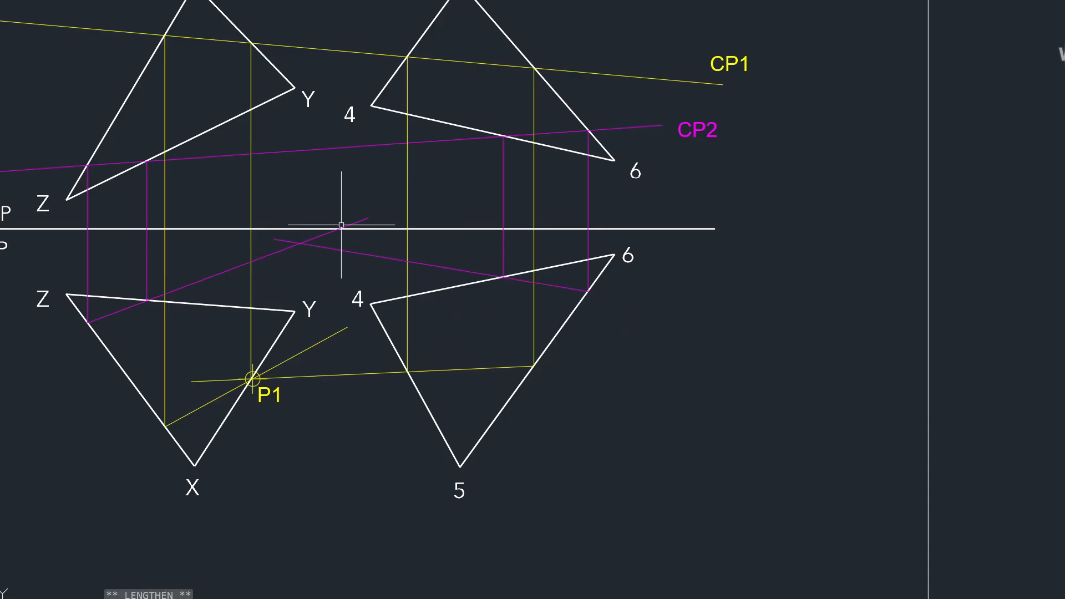
{"action": "scroll", "coordinate": [328, 269], "scroll_direction": "up", "scroll_amount": 2}
{"action": "middle_click_drag", "start_coordinate": [314, 248], "coordinate": [318, 269]}
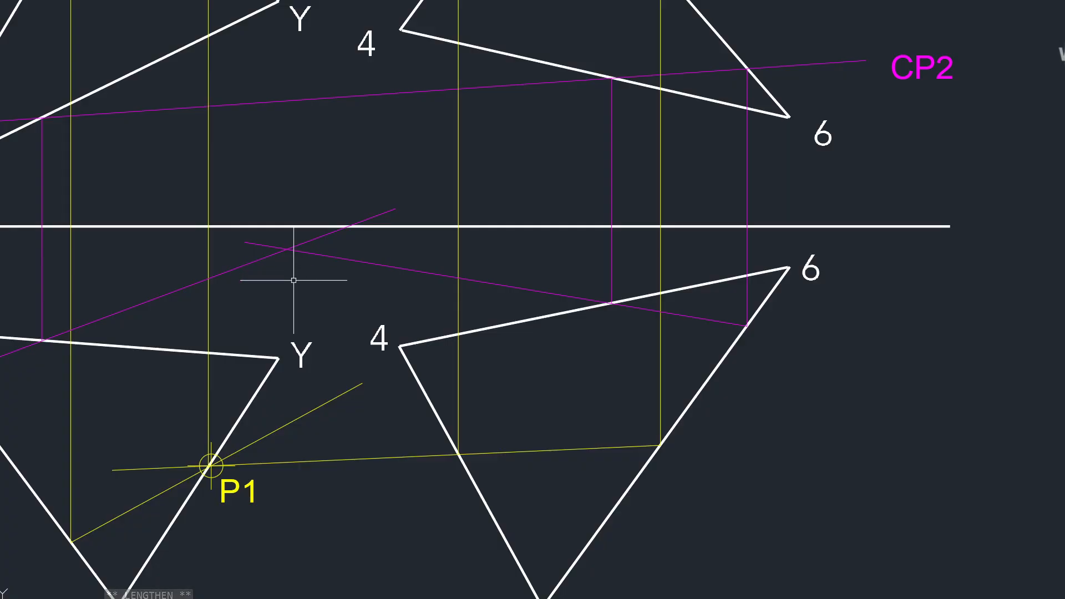
{"action": "type", "text": "t"}
{"action": "key", "text": "space"}
{"action": "left_click", "coordinate": [289, 259]}
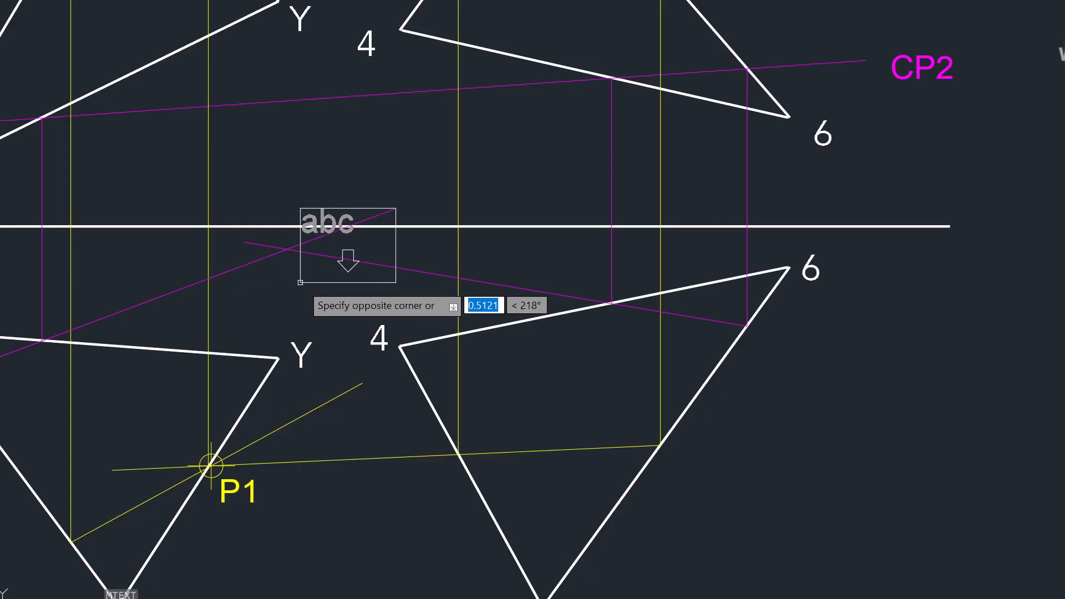
{"action": "key", "text": "Escape"}
Add a magenta multiline text label "P2" just below the intersection of the two magenta traces in the front view
{"action": "key", "text": "space"}
{"action": "left_click", "coordinate": [294, 280]}
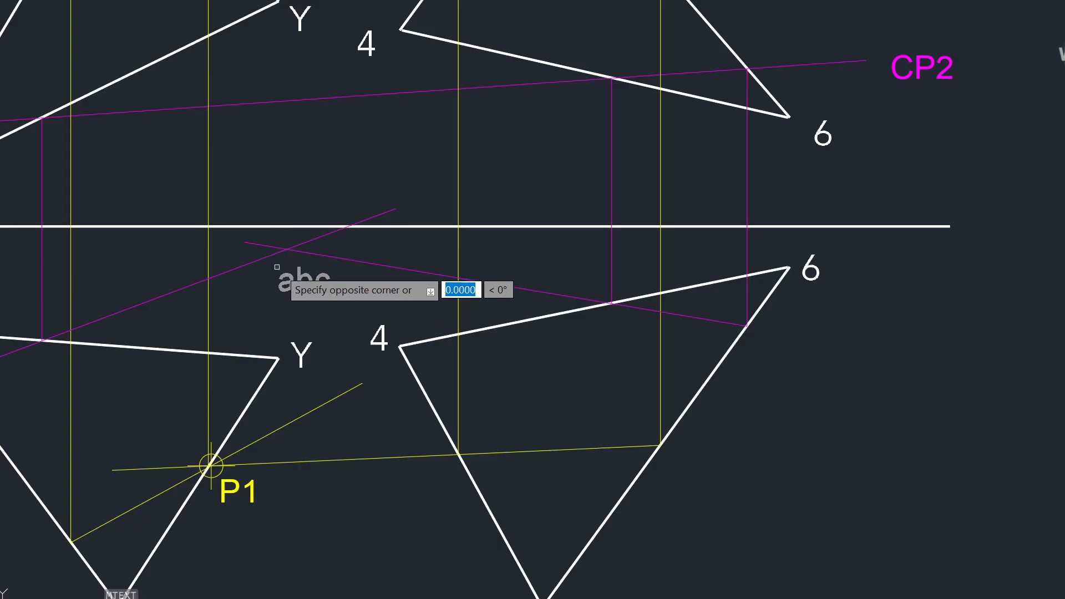
{"action": "left_click", "coordinate": [326, 303]}
{"action": "type", "text": "P2"}
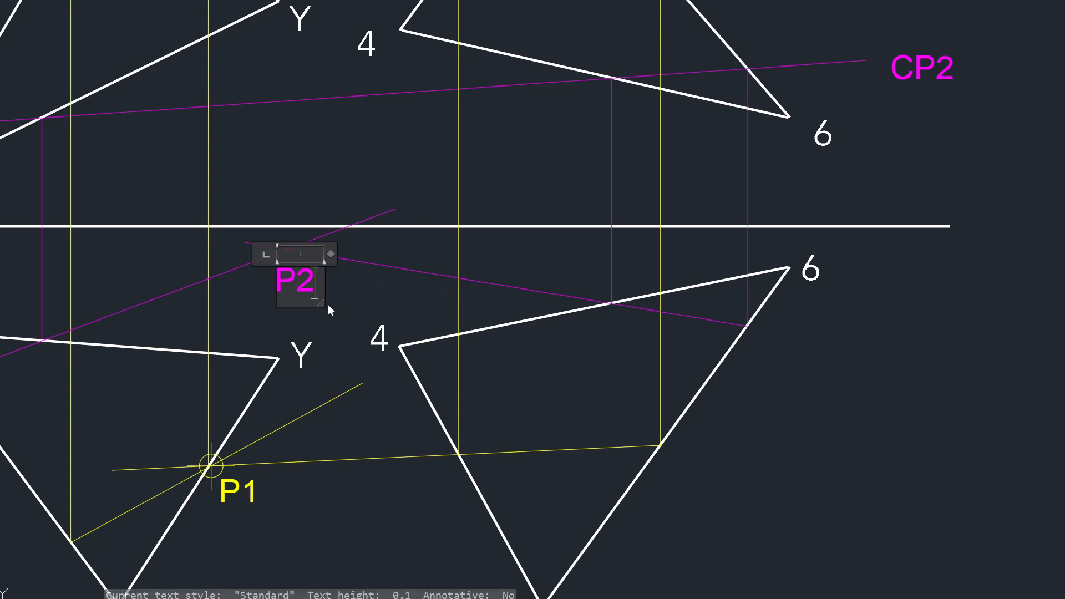
{"action": "key", "text": "ctrl+Return"}
{"action": "key", "text": "space"}
{"action": "left_click", "coordinate": [296, 295]}
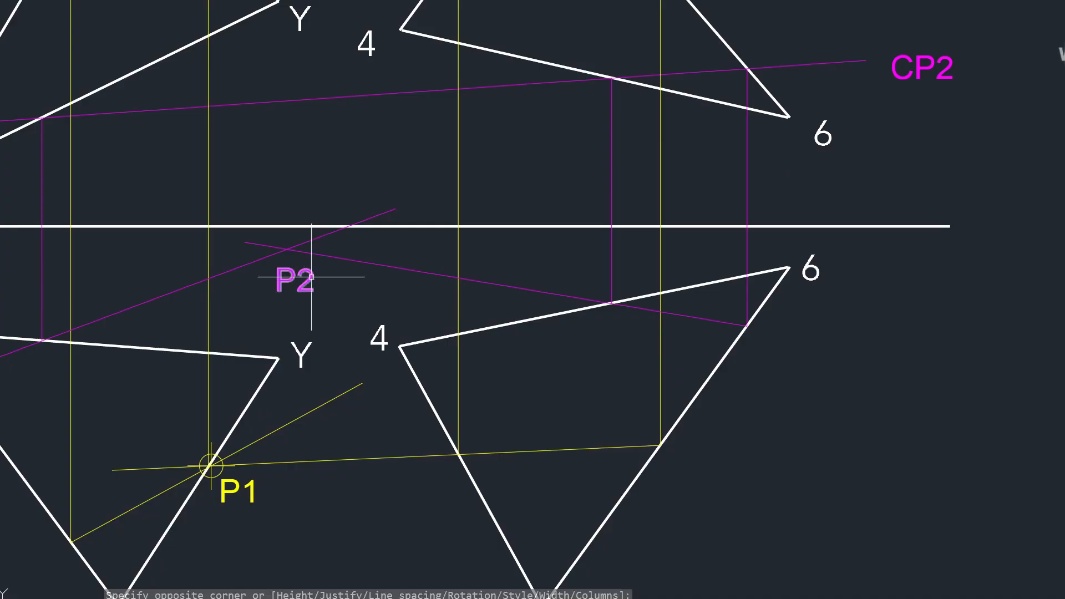
{"action": "key", "text": "Escape"}
{"action": "left_click", "coordinate": [294, 280]}
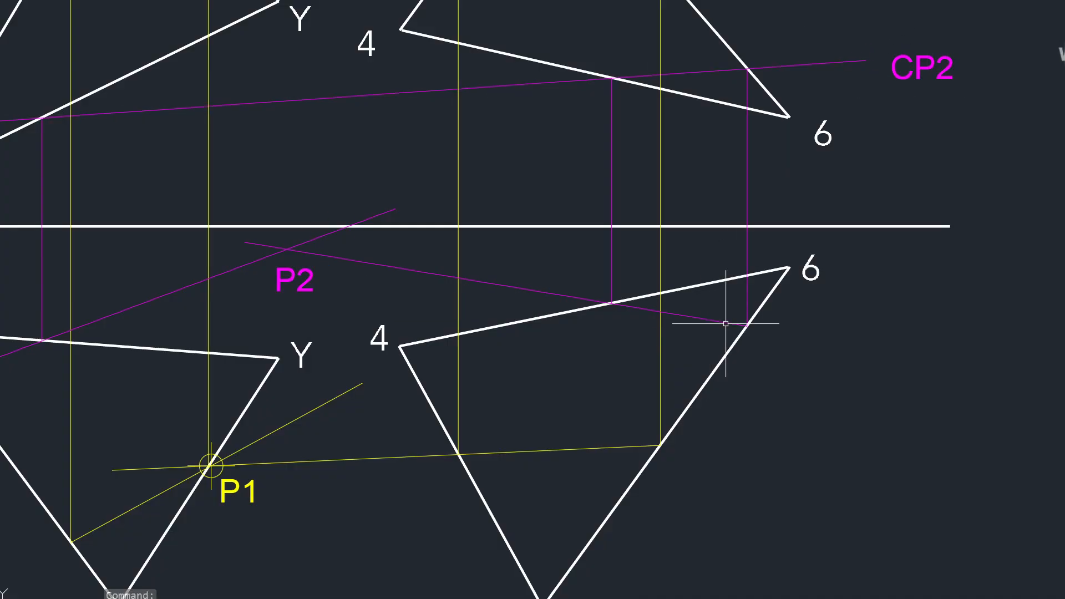
Set the current drawing colour to cyan and draw the line of intersection from P1 to P2 in the front view
{"action": "scroll", "coordinate": [726, 323], "scroll_direction": "down", "scroll_amount": 3}
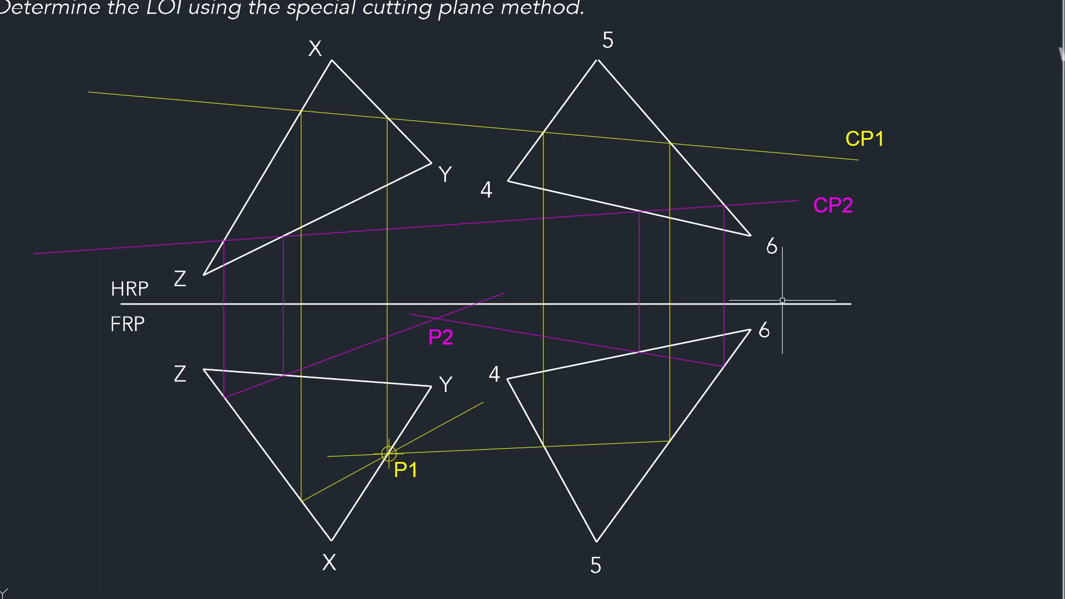
{"action": "middle_click_drag", "start_coordinate": [548, 365], "coordinate": [503, 349]}
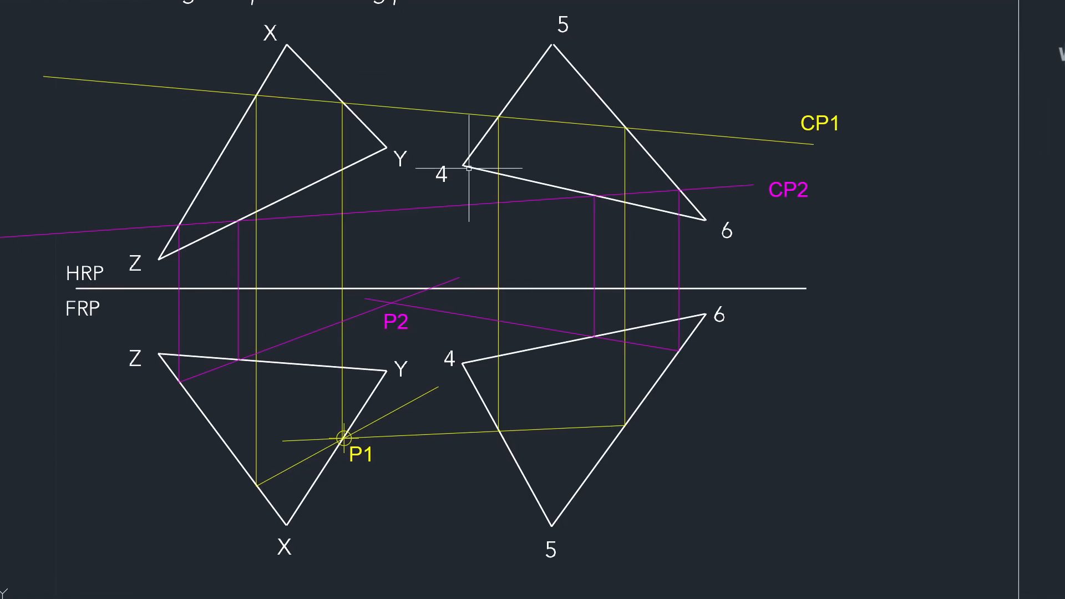
{"action": "left_click", "coordinate": [786, 0]}
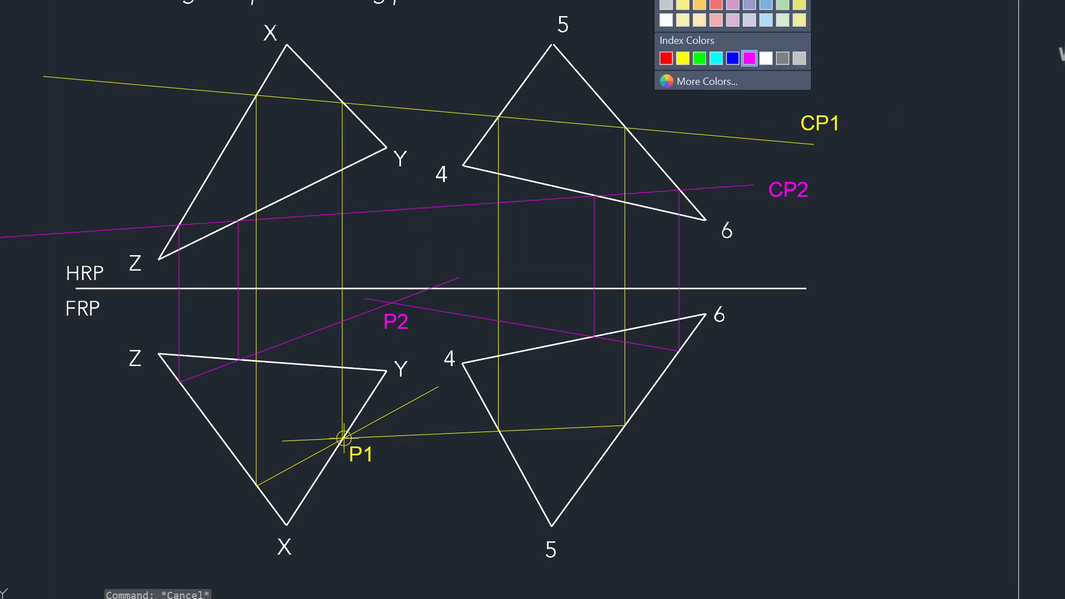
{"action": "left_click", "coordinate": [750, 58]}
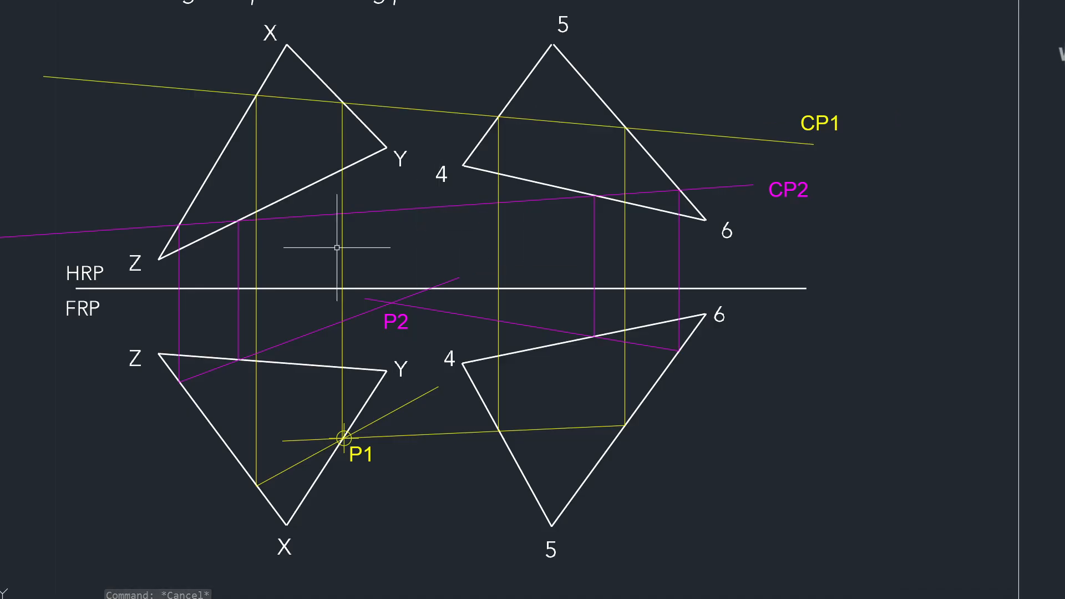
{"action": "key", "text": "l"}
{"action": "key", "text": "Return"}
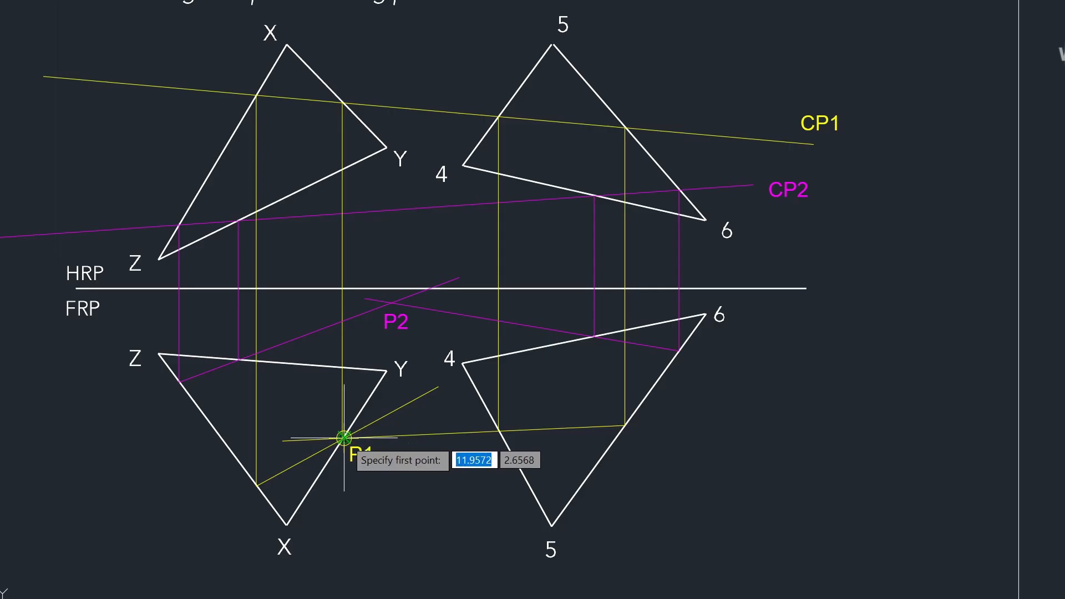
{"action": "left_click", "coordinate": [344, 438]}
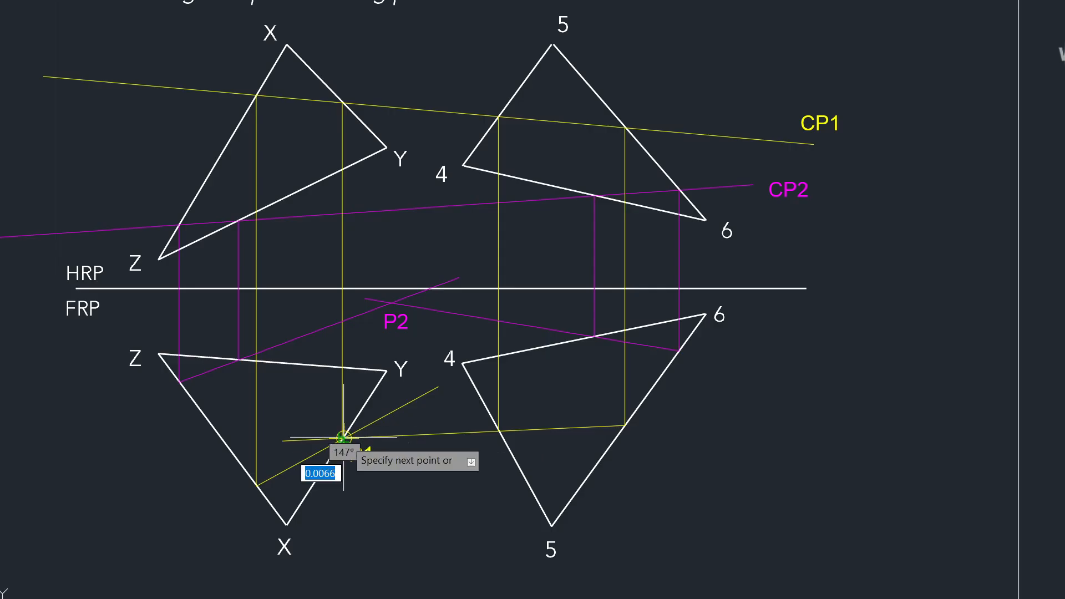
{"action": "left_click", "coordinate": [392, 303]}
{"action": "key", "text": "Escape"}
{"action": "scroll", "coordinate": [420, 320], "scroll_direction": "up", "scroll_amount": 2}
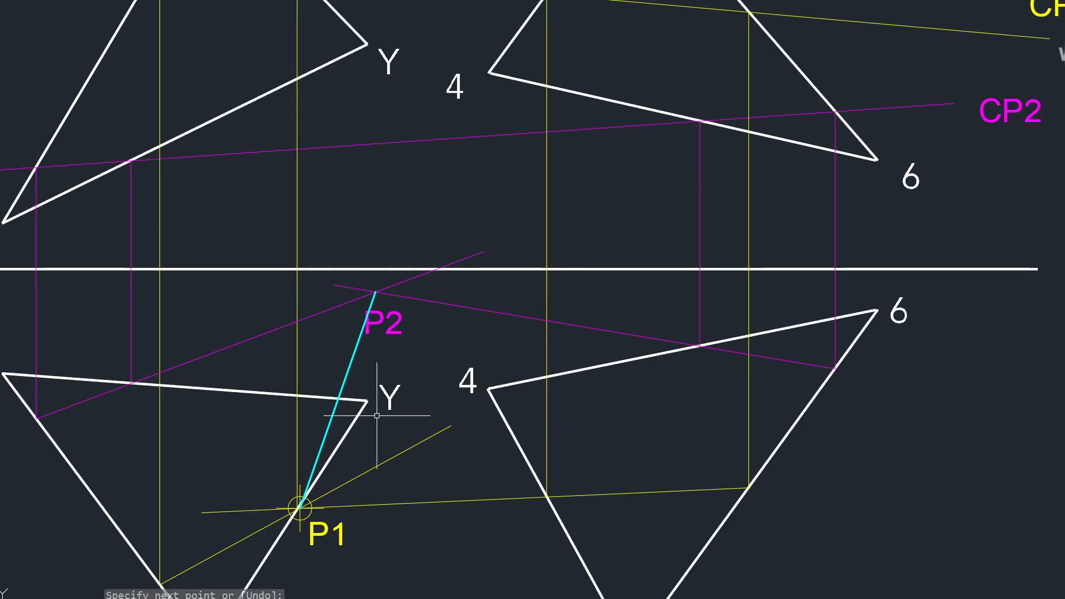
{"action": "mouse_move", "coordinate": [376, 416]}
{"action": "middle_mouse_down"}
{"action": "mouse_move", "coordinate": [392, 332]}
{"action": "mouse_move", "coordinate": [334, 451]}
{"action": "middle_mouse_up"}
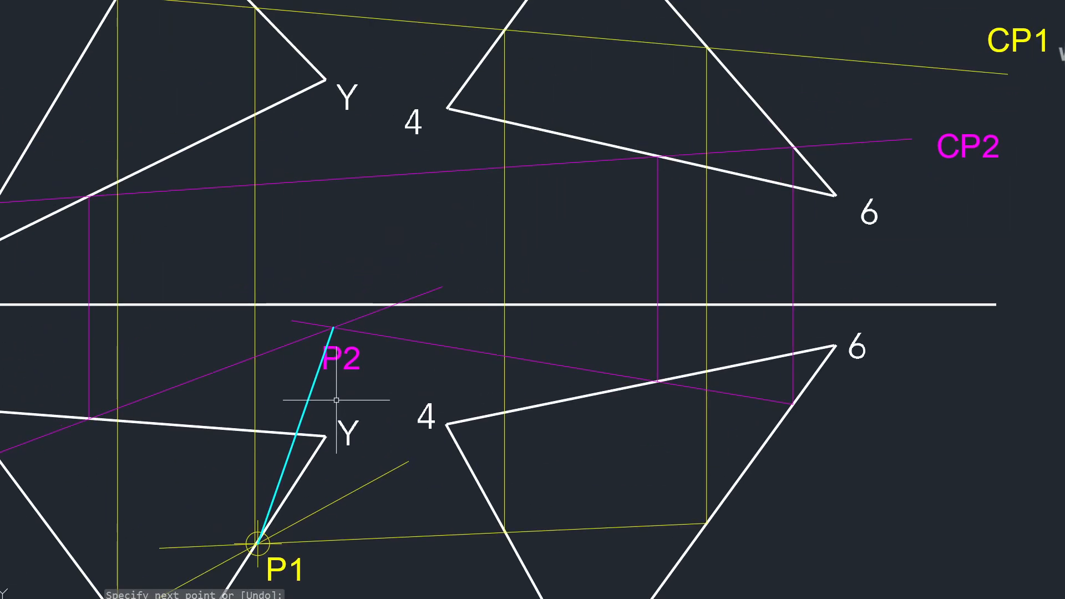
{"action": "middle_click_drag", "start_coordinate": [336, 399], "coordinate": [355, 322]}
{"action": "type", "text": "mt"}
{"action": "key", "text": "Return"}
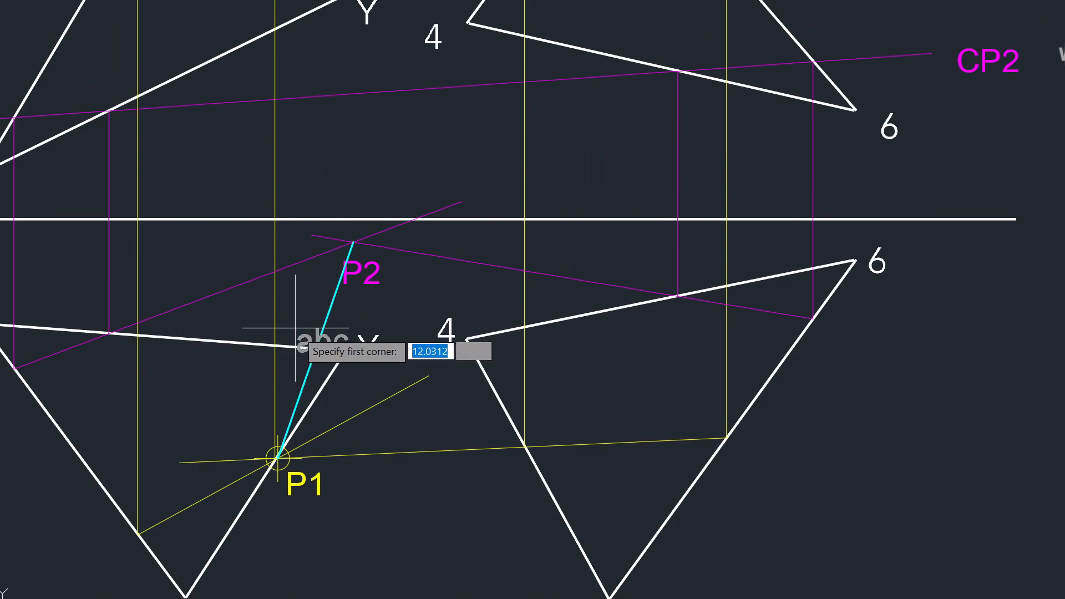
{"action": "left_click", "coordinate": [295, 366]}
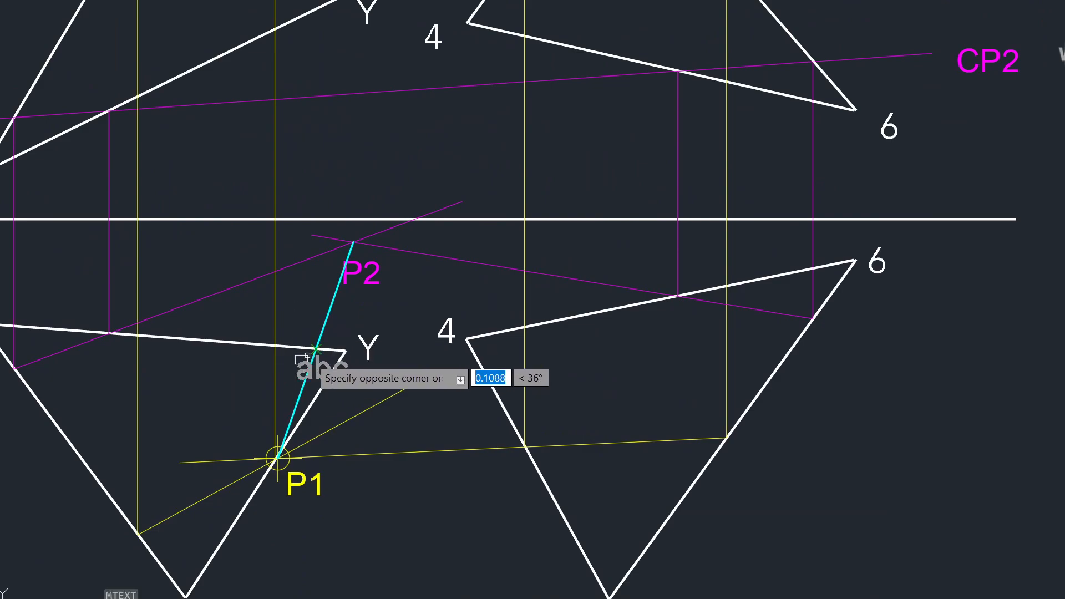
{"action": "key", "text": "Escape"}
Add a cyan single-line text label "iLOI" beside the P1-P2 intersection line, rotated to run parallel to it
{"action": "type", "text": "text"}
{"action": "key", "text": "Return"}
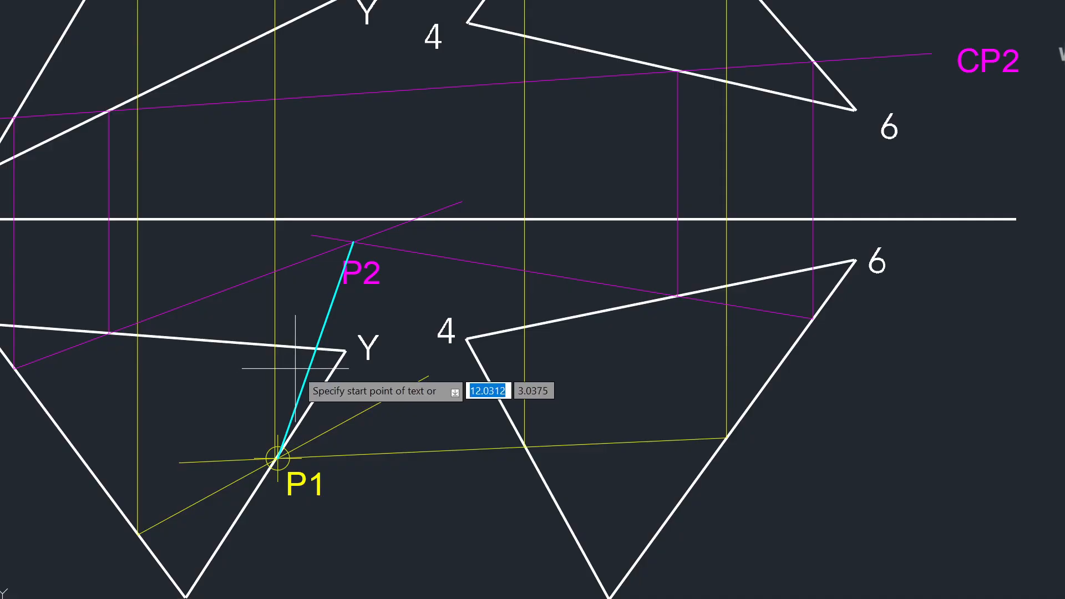
{"action": "left_click", "coordinate": [295, 366]}
{"action": "key", "text": "Return"}
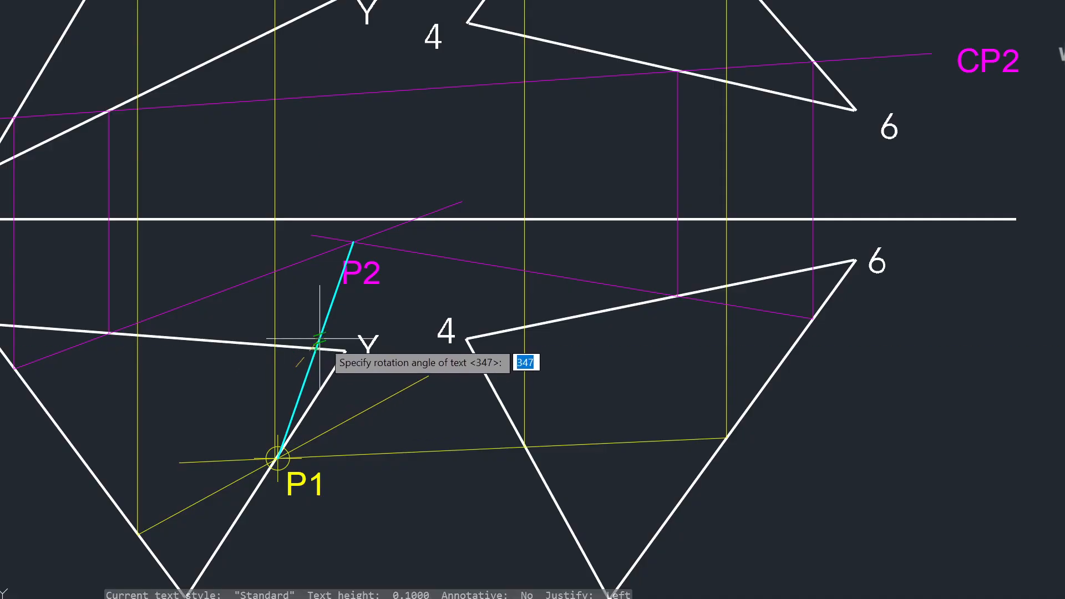
{"action": "key", "text": "Return"}
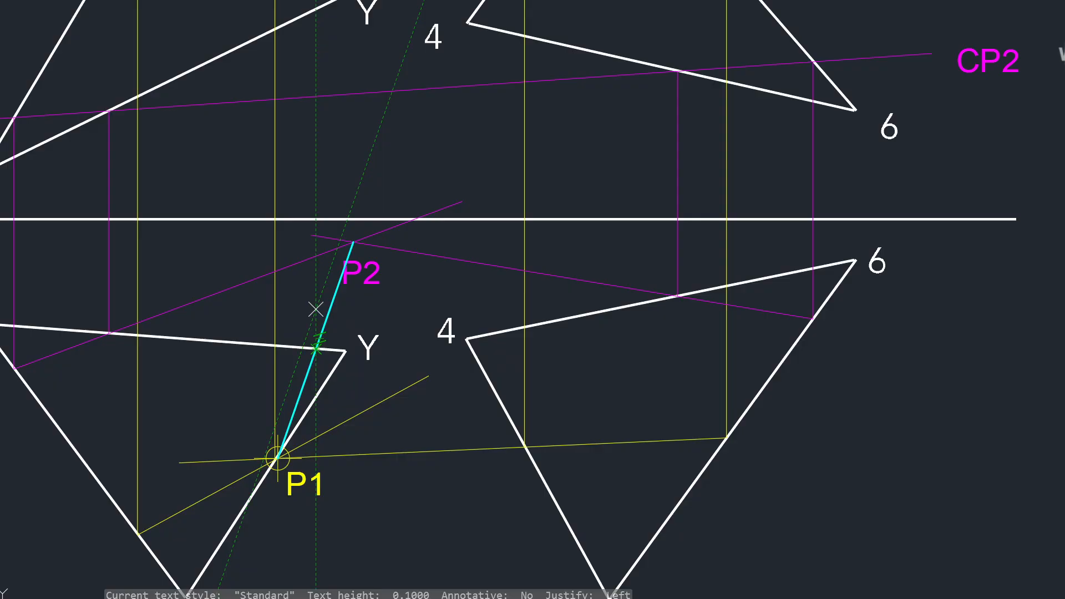
{"action": "type", "text": "iLOI"}
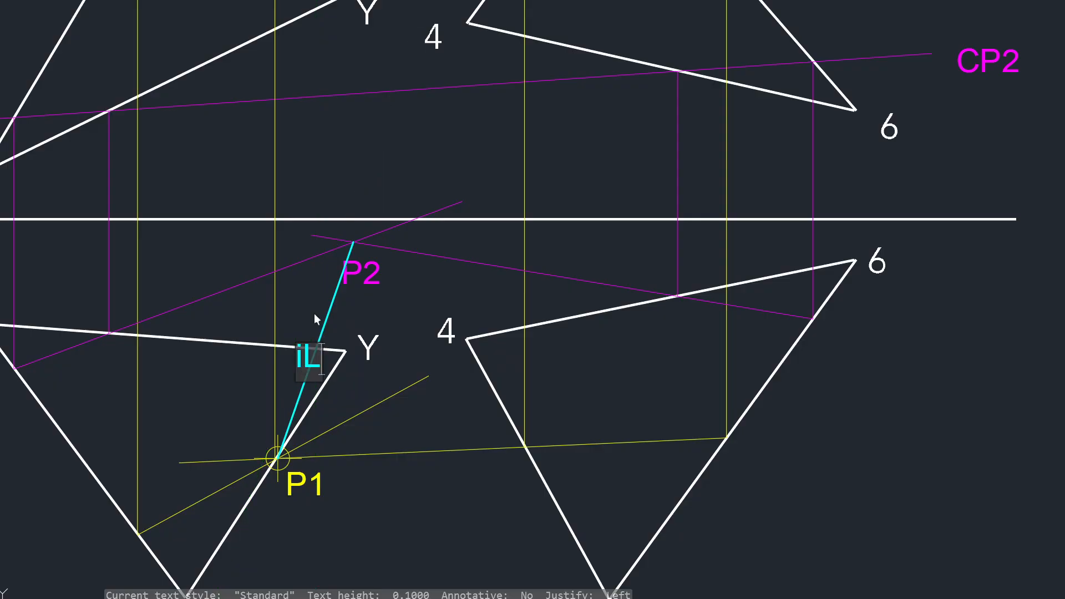
{"action": "key", "text": "Return"}
{"action": "key", "text": "Return"}
{"action": "key", "text": "Return"}
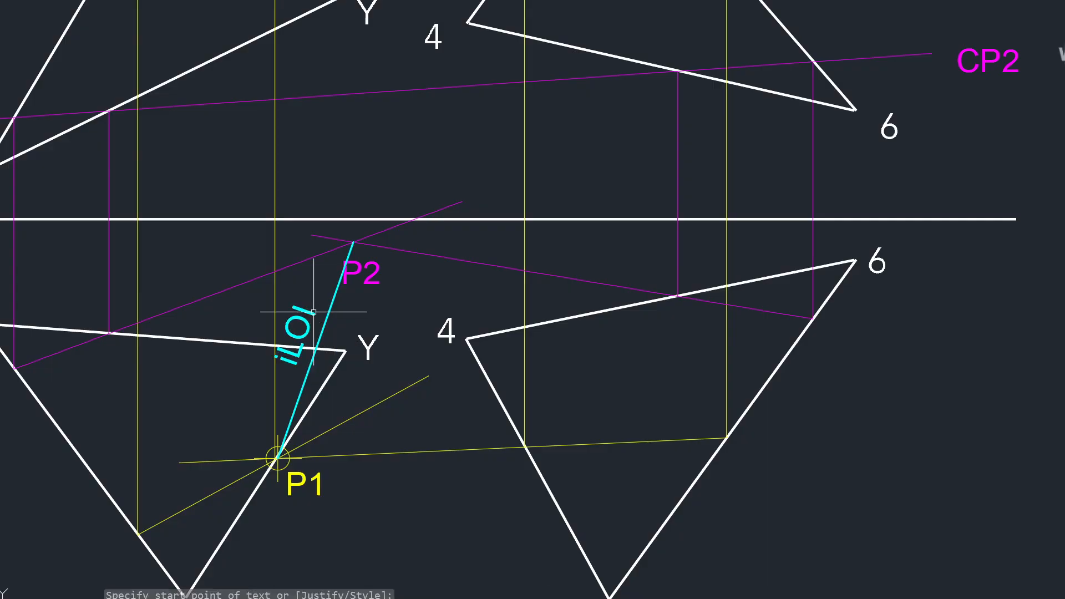
{"action": "left_click", "coordinate": [314, 348]}
{"action": "mouse_move", "coordinate": [294, 345]}
{"action": "middle_mouse_down"}
{"action": "mouse_move", "coordinate": [346, 267]}
{"action": "mouse_move", "coordinate": [337, 339]}
{"action": "middle_mouse_up"}
{"action": "left_click", "coordinate": [342, 245]}
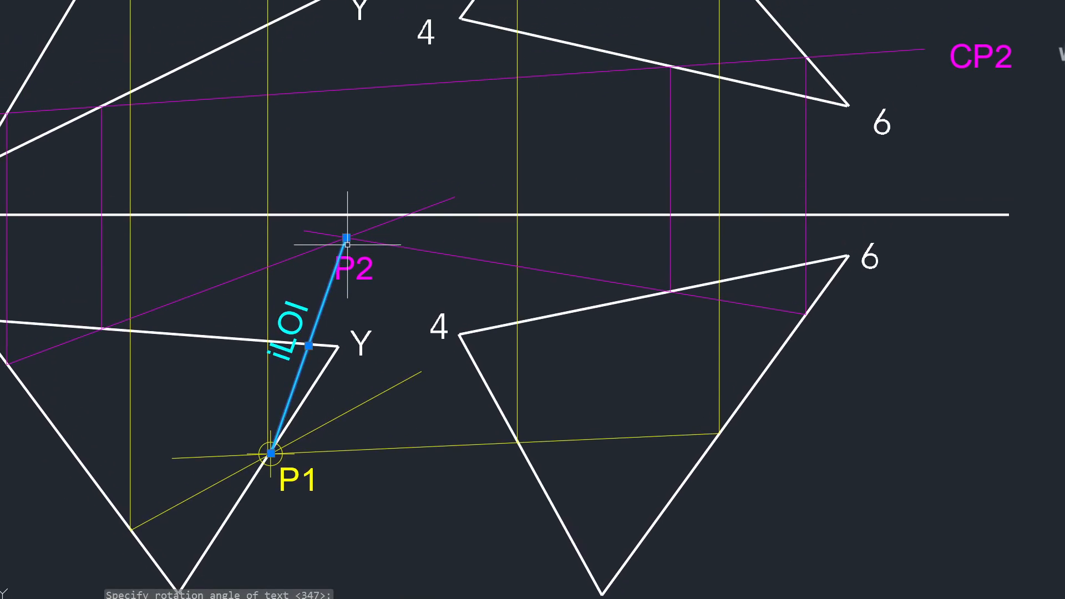
{"action": "left_click", "coordinate": [346, 237]}
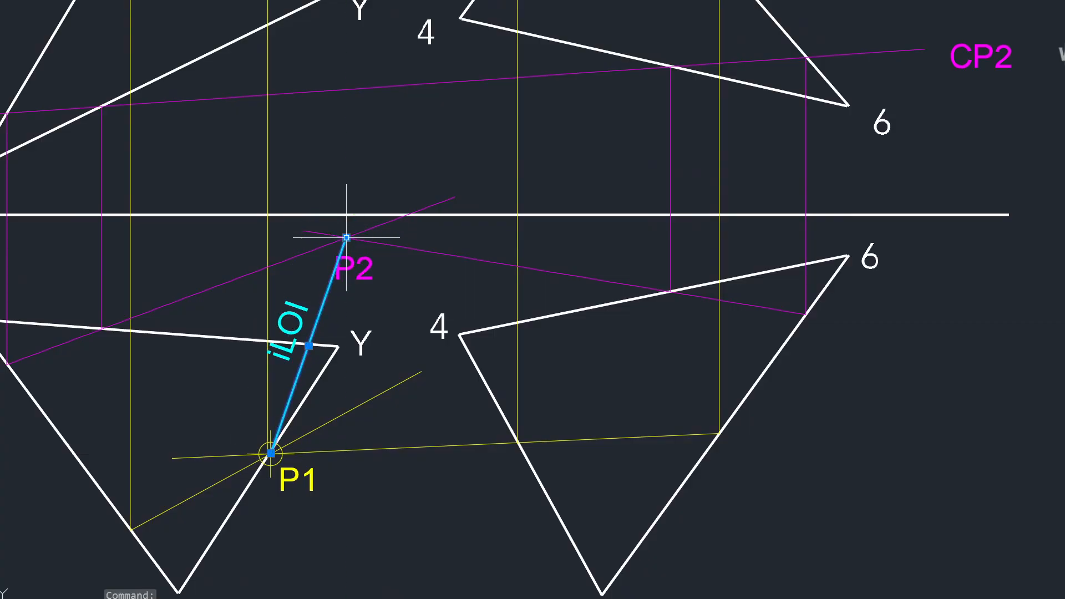
{"action": "scroll", "coordinate": [352, 282], "scroll_direction": "up", "scroll_amount": 4}
{"action": "scroll", "coordinate": [353, 282], "scroll_direction": "down", "scroll_amount": 2}
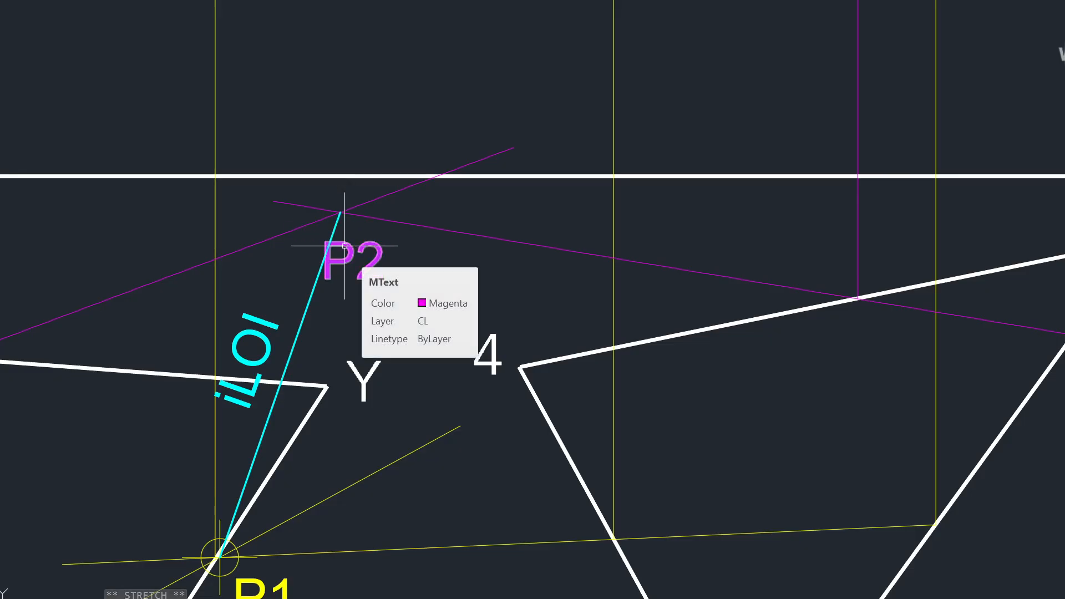
{"action": "key", "text": "Escape"}
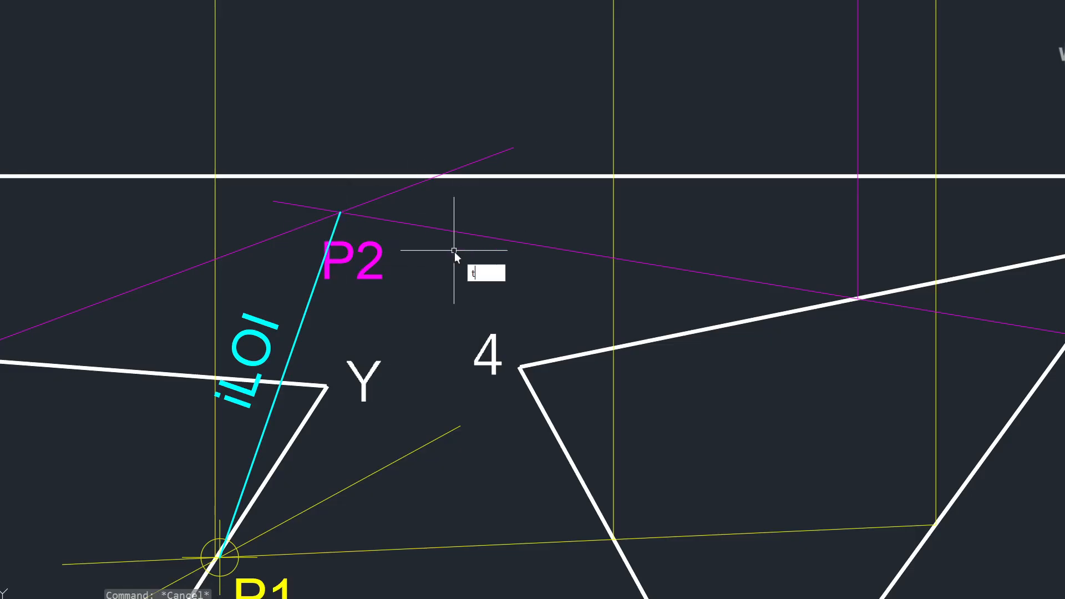
{"action": "key", "text": "Escape"}
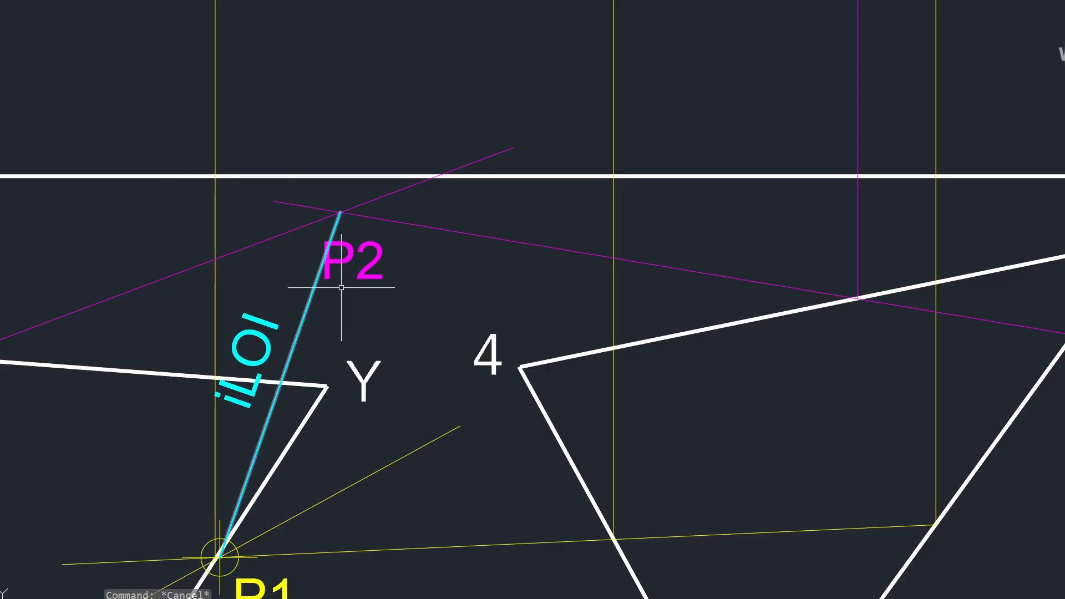
{"action": "left_click", "coordinate": [312, 294]}
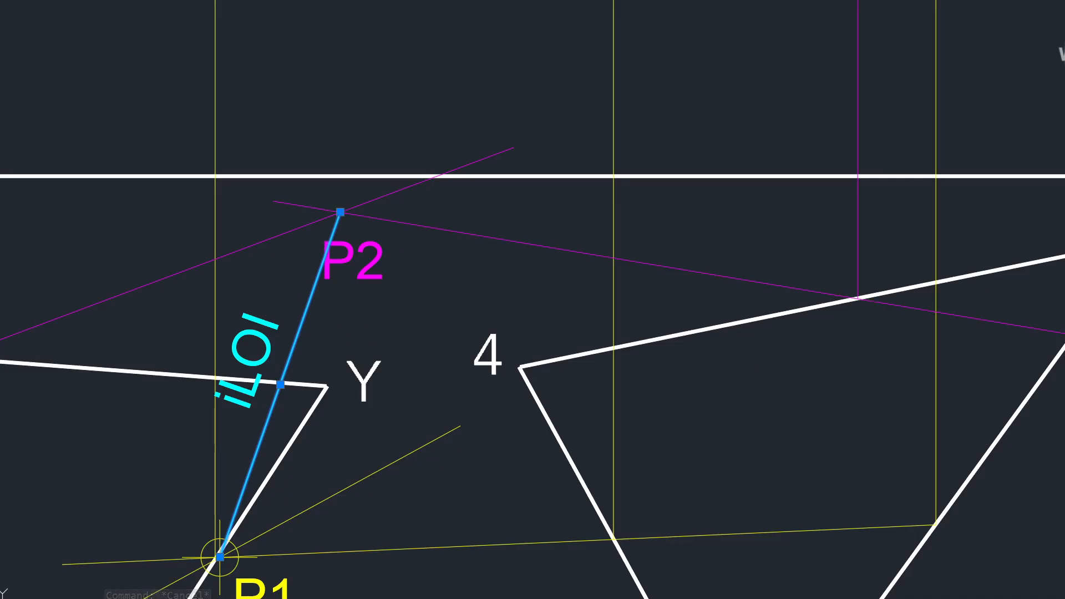
{"action": "key", "text": "Escape"}
Lengthen the cyan intersection line past P1 and slightly past P2, to about 1.35 overall, with object snap off for the P2 end
{"action": "mouse_move", "coordinate": [357, 300]}
{"action": "middle_mouse_down"}
{"action": "mouse_move", "coordinate": [360, 192]}
{"action": "mouse_move", "coordinate": [348, 173]}
{"action": "middle_mouse_up"}
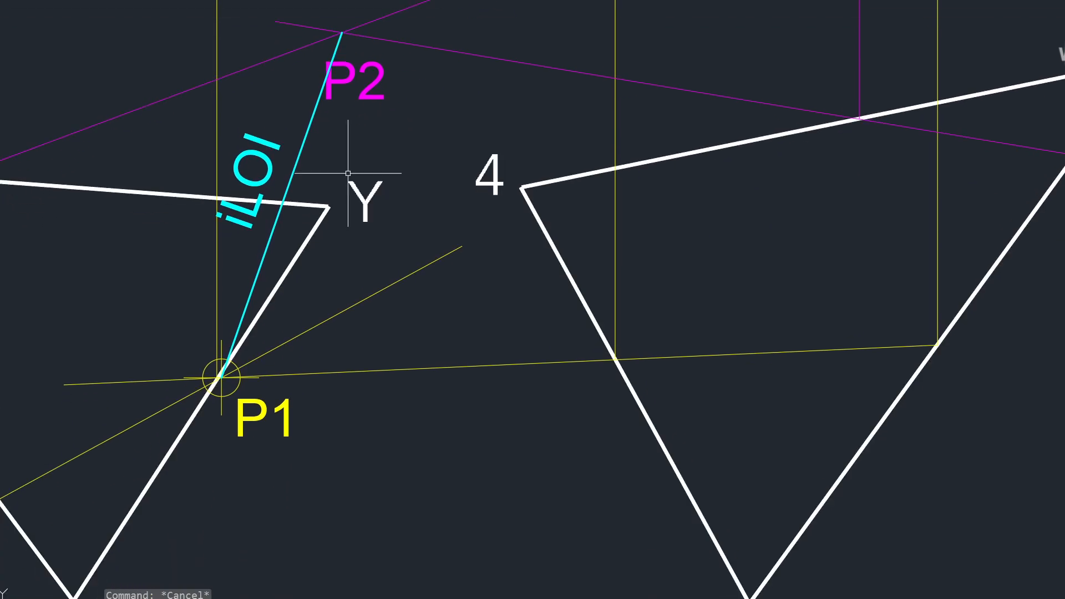
{"action": "left_click", "coordinate": [233, 332]}
{"action": "mouse_move", "coordinate": [221, 377]}
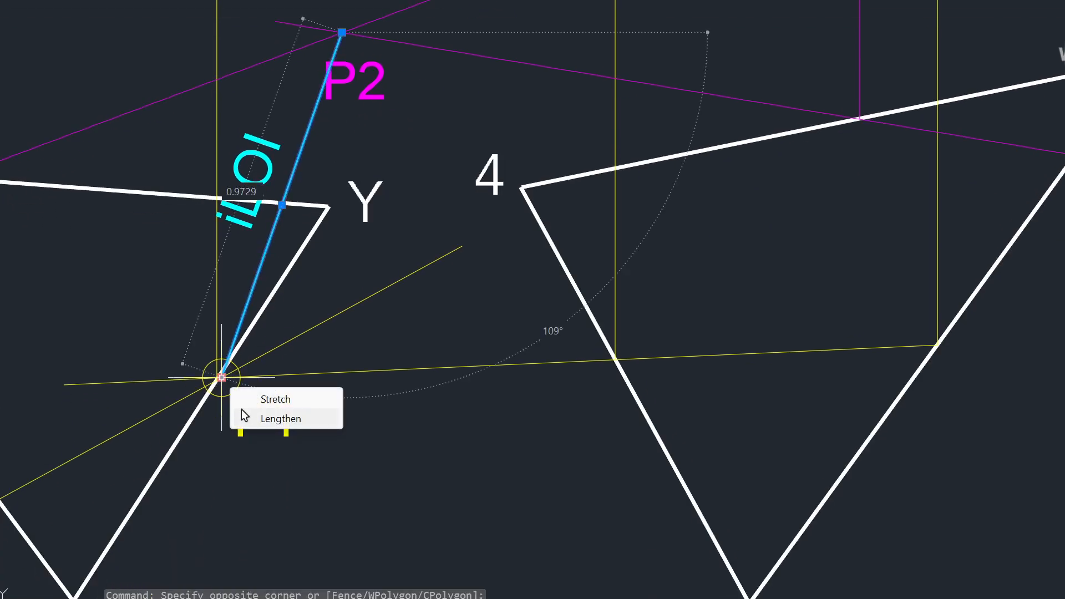
{"action": "left_click", "coordinate": [280, 418]}
{"action": "middle_click_drag", "start_coordinate": [351, 41], "coordinate": [258, 234]}
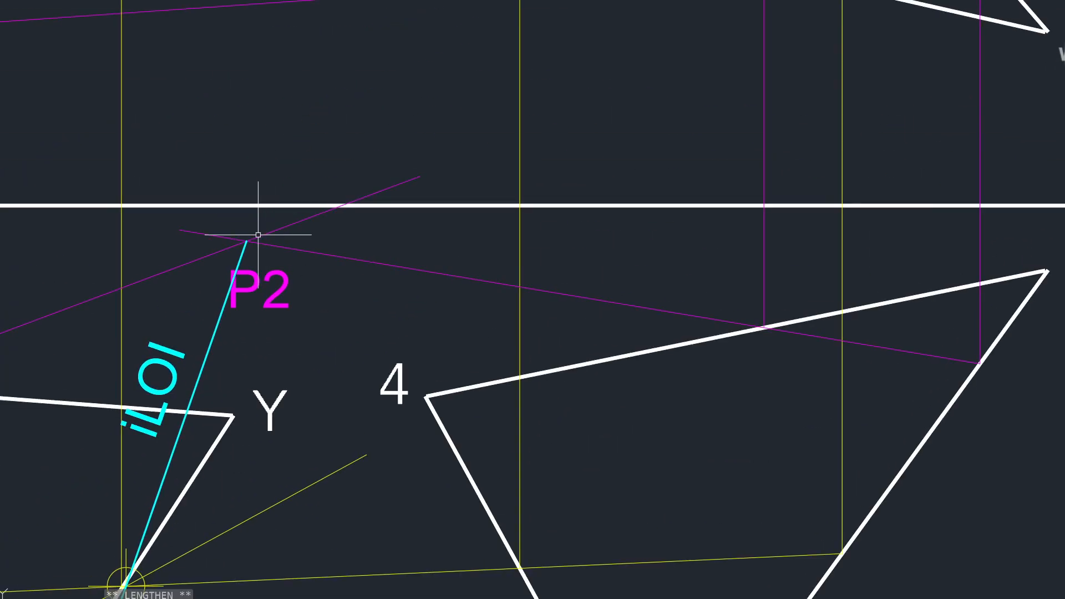
{"action": "left_click", "coordinate": [258, 234]}
{"action": "left_click", "coordinate": [247, 241]}
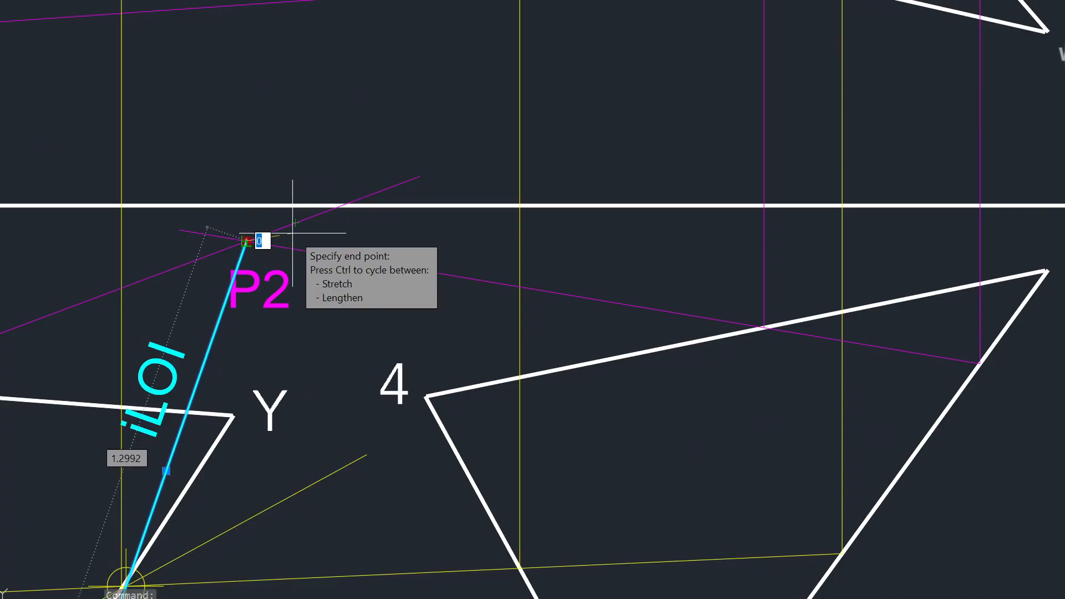
{"action": "key", "text": "Escape"}
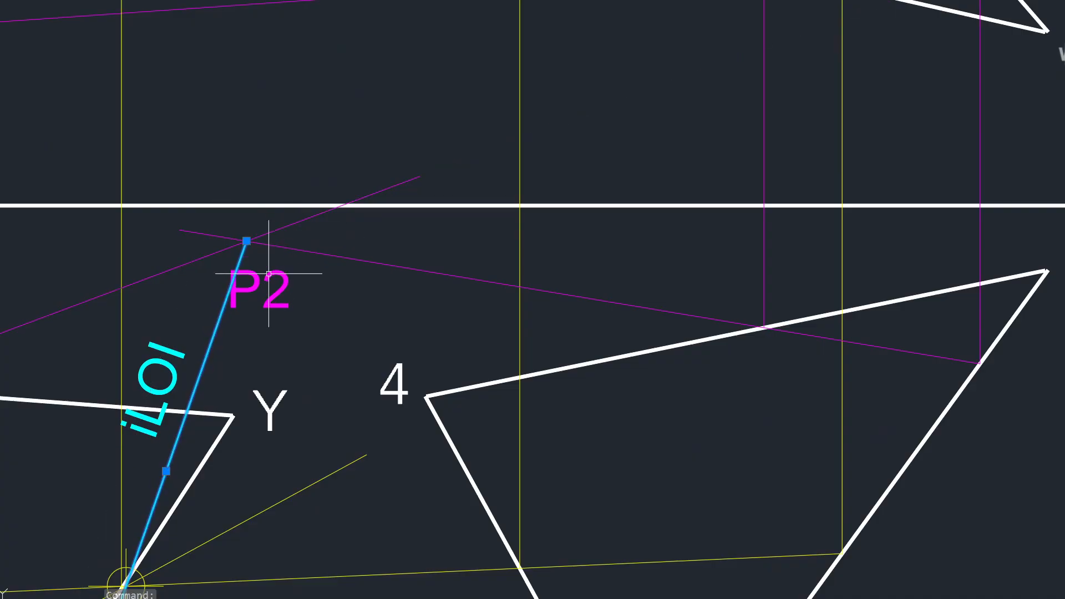
{"action": "left_click", "coordinate": [246, 240]}
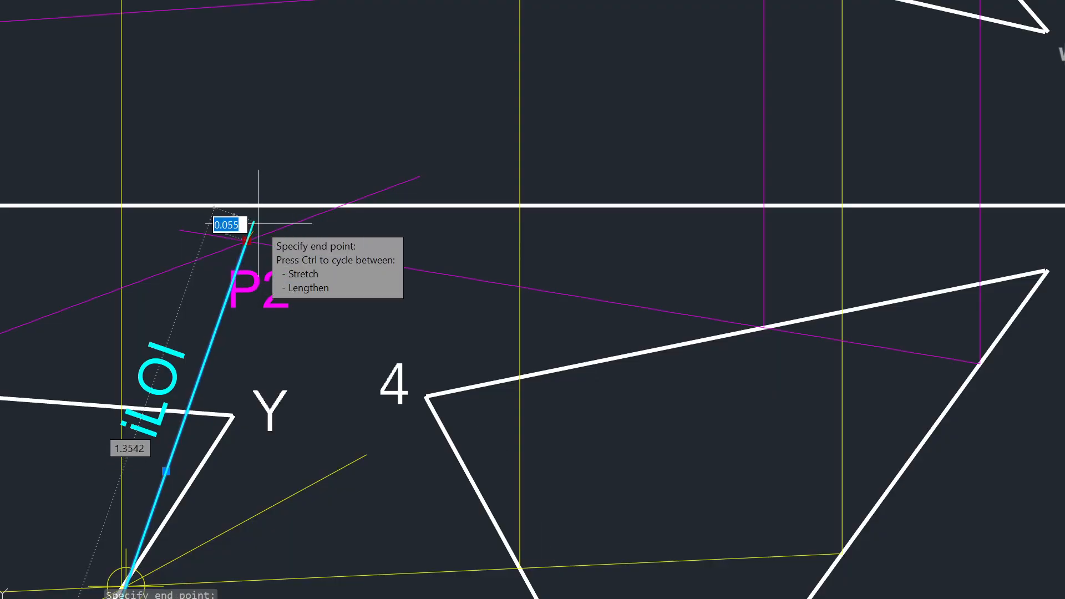
{"action": "key", "text": "F3"}
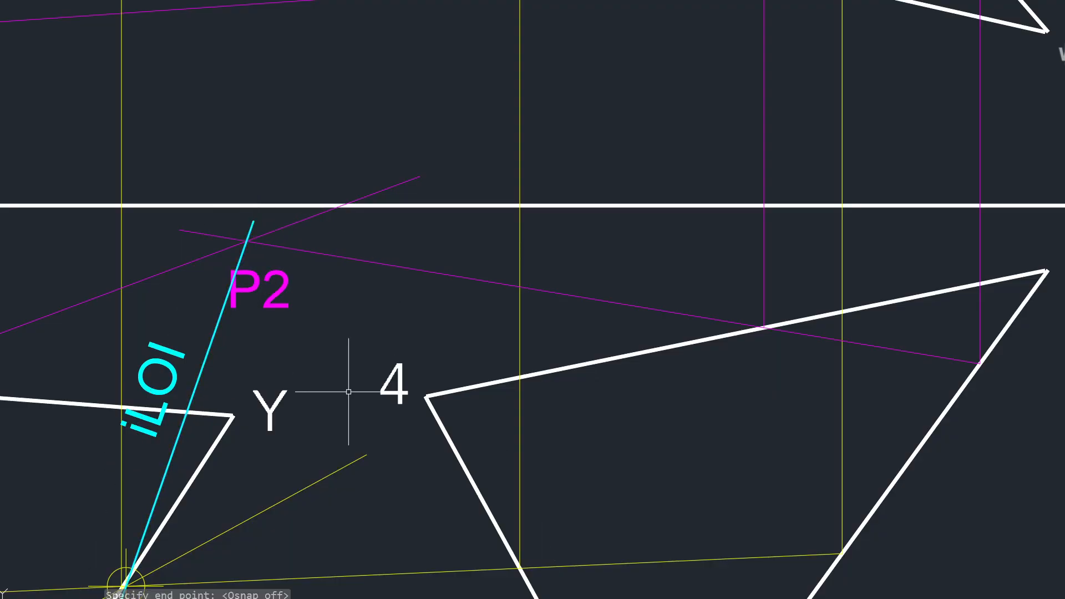
{"action": "scroll", "coordinate": [352, 381], "scroll_direction": "down", "scroll_amount": 4}
{"action": "middle_click_drag", "start_coordinate": [372, 384], "coordinate": [372, 326]}
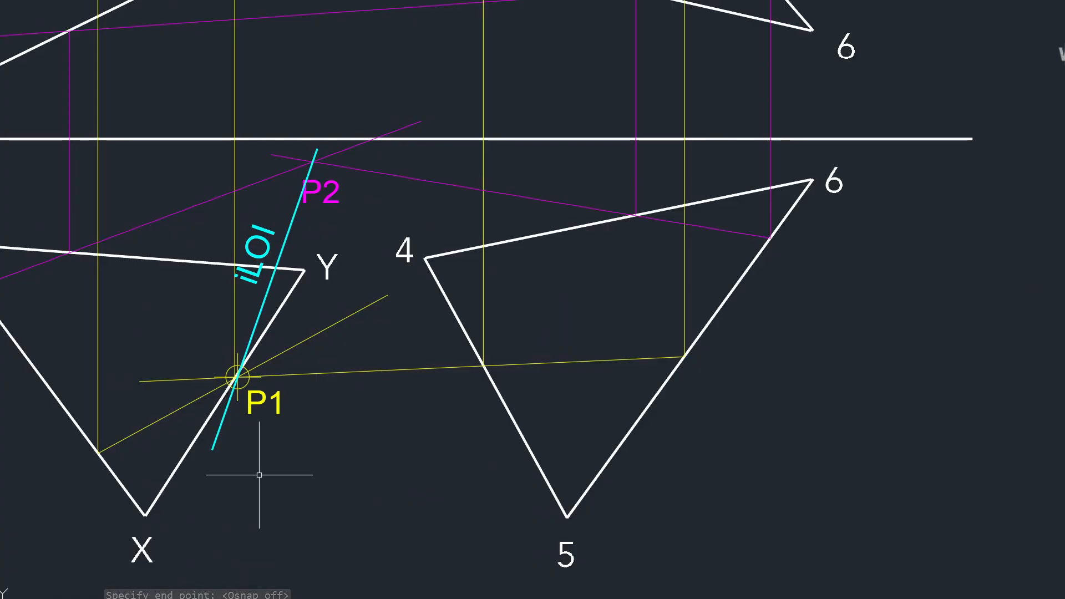
{"action": "scroll", "coordinate": [256, 492], "scroll_direction": "up", "scroll_amount": 2}
{"action": "scroll", "coordinate": [256, 487], "scroll_direction": "down", "scroll_amount": 2}
{"action": "type", "text": "tr"}
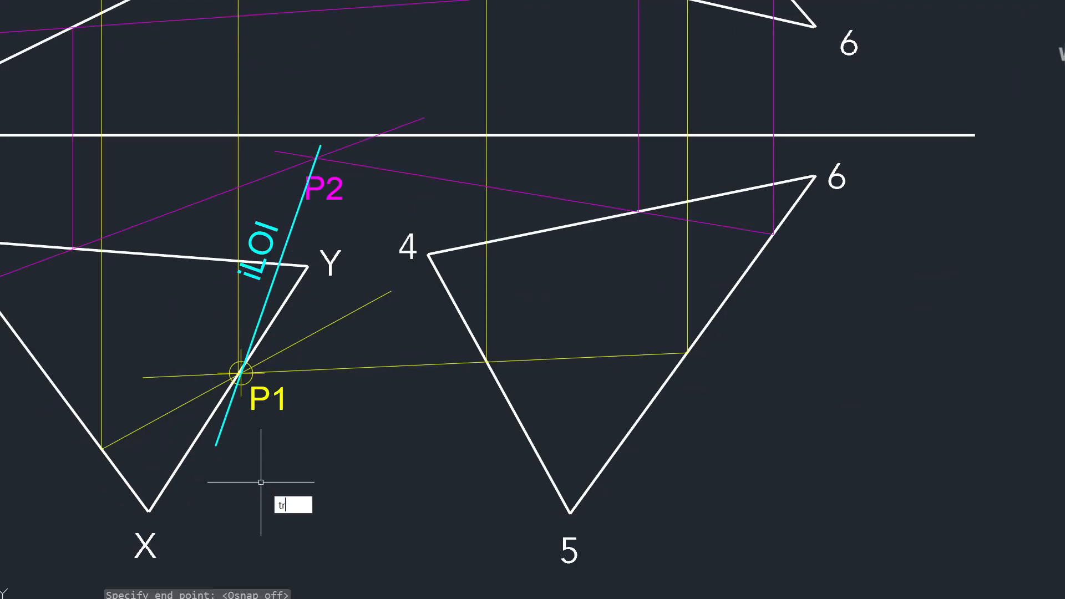
{"action": "type", "text": "lan"}
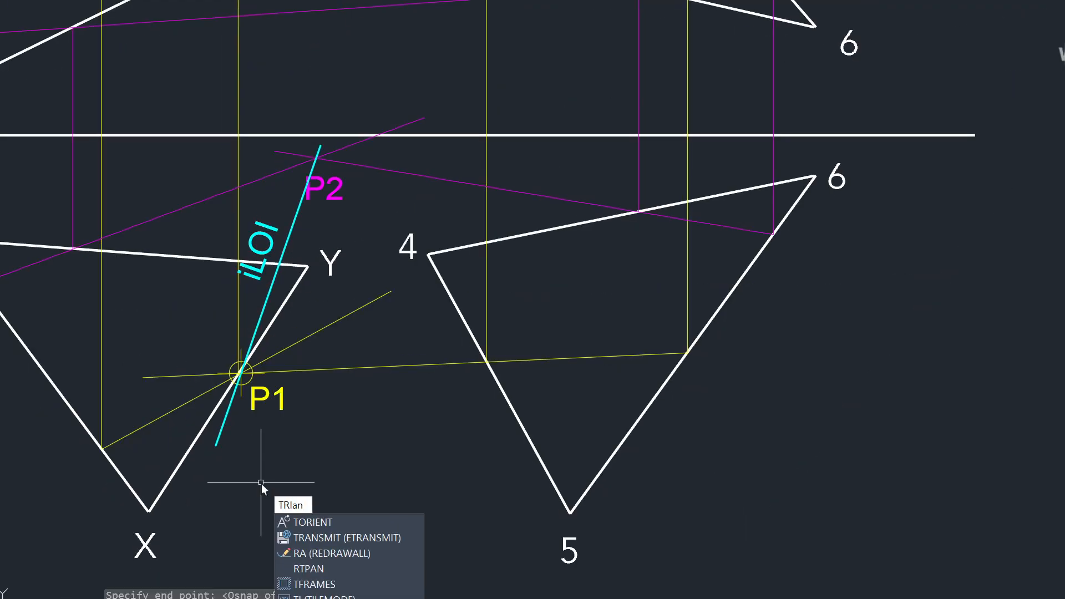
{"action": "key", "text": "BackSpace"}
{"action": "key", "text": "BackSpace"}
{"action": "key", "text": "BackSpace"}
{"action": "key", "text": "BackSpace"}
{"action": "key", "text": "BackSpace"}
Draw a 3-sided circumscribed polygon with a radius of about 0.031 centred on the line's end beyond P1, pointing along the line
{"action": "type", "text": "po"}
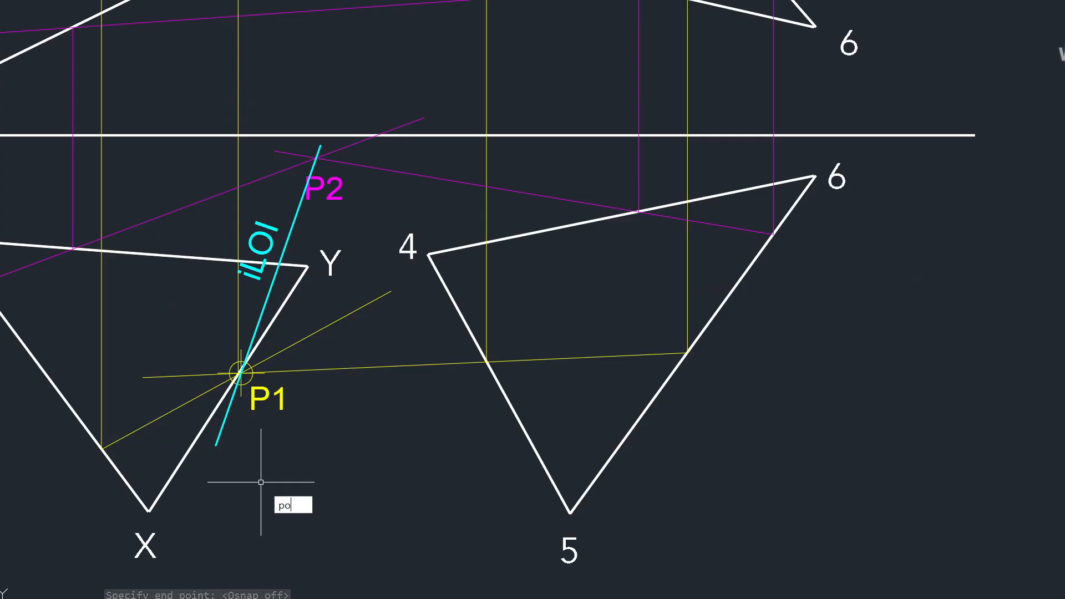
{"action": "type", "text": "l"}
{"action": "key", "text": "Return"}
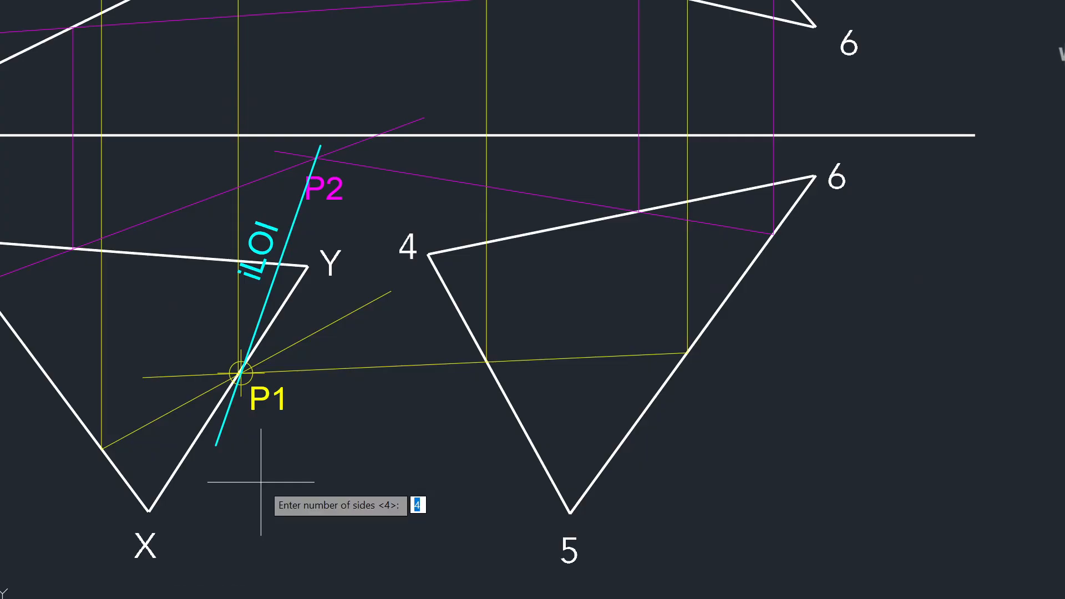
{"action": "scroll", "coordinate": [261, 482], "scroll_direction": "up", "scroll_amount": 2}
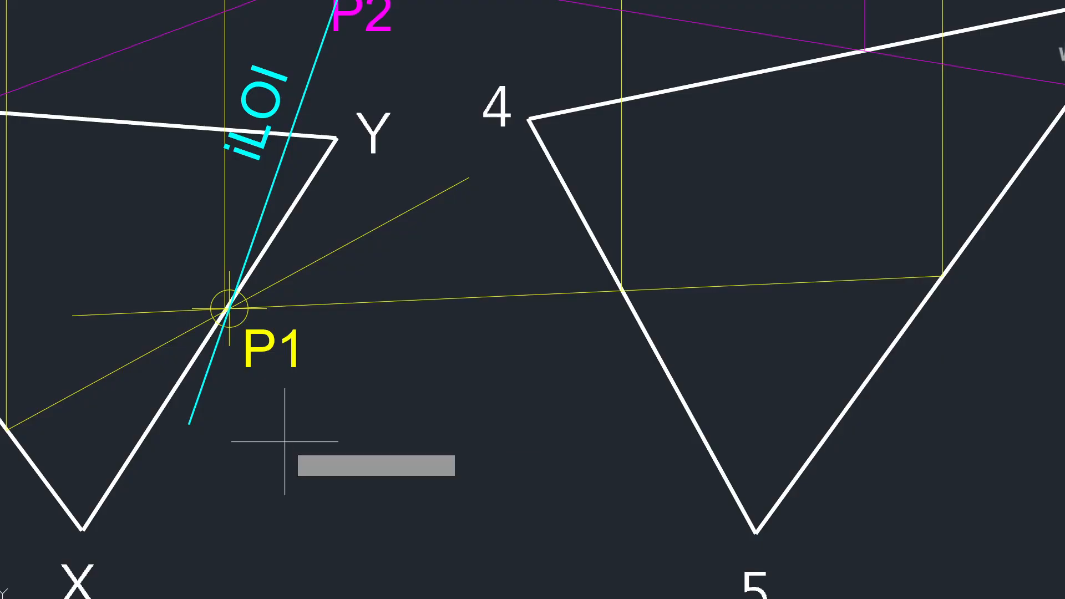
{"action": "key", "text": "Return"}
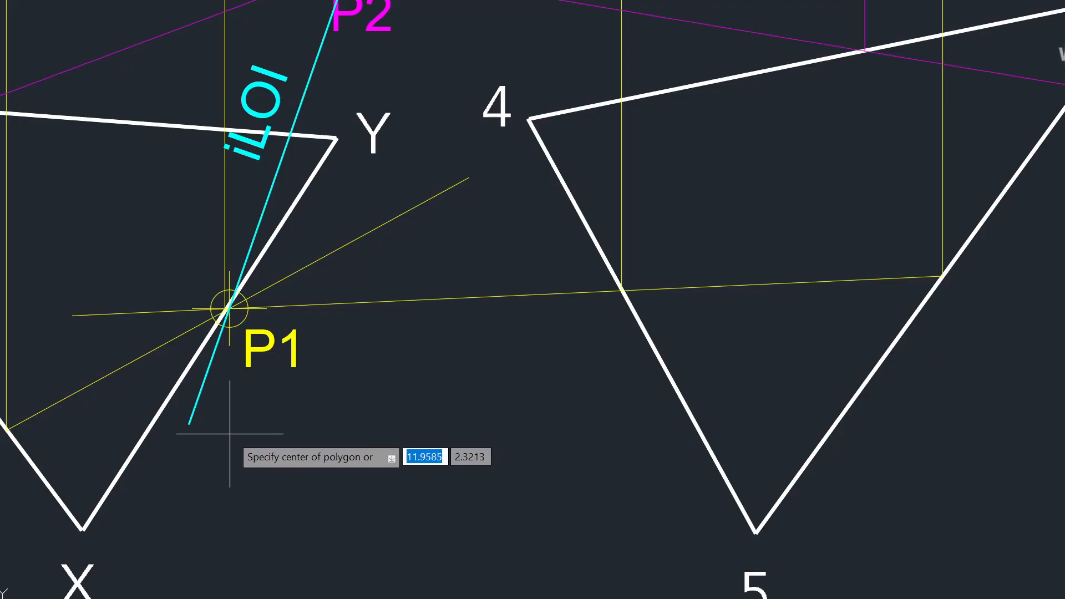
{"action": "scroll", "coordinate": [230, 434], "scroll_direction": "up", "scroll_amount": 2}
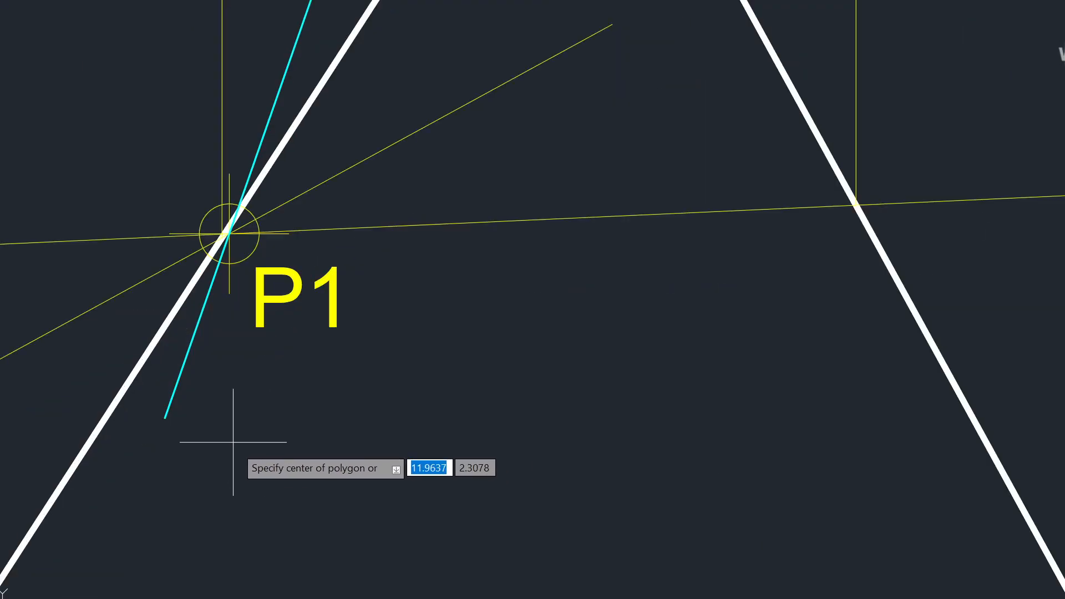
{"action": "left_click", "coordinate": [165, 418]}
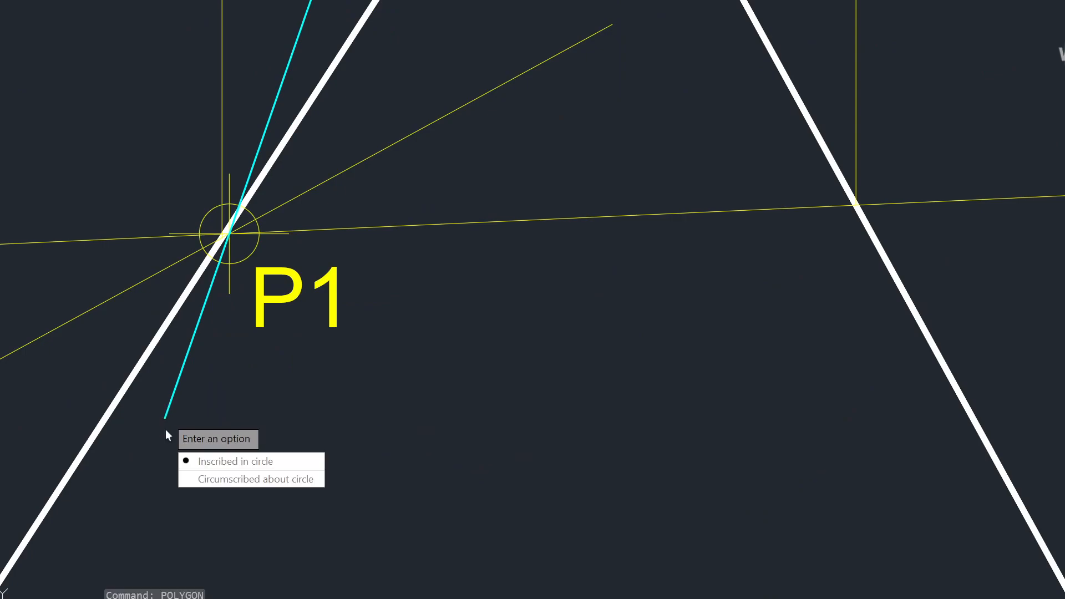
{"action": "left_click", "coordinate": [232, 479]}
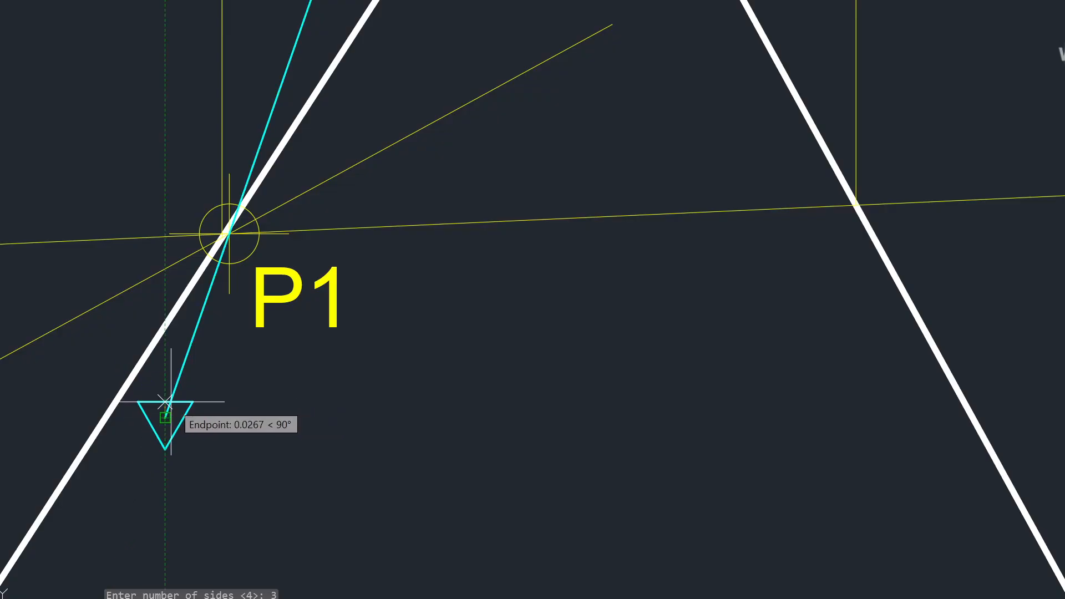
{"action": "scroll", "coordinate": [174, 399], "scroll_direction": "up", "scroll_amount": 1}
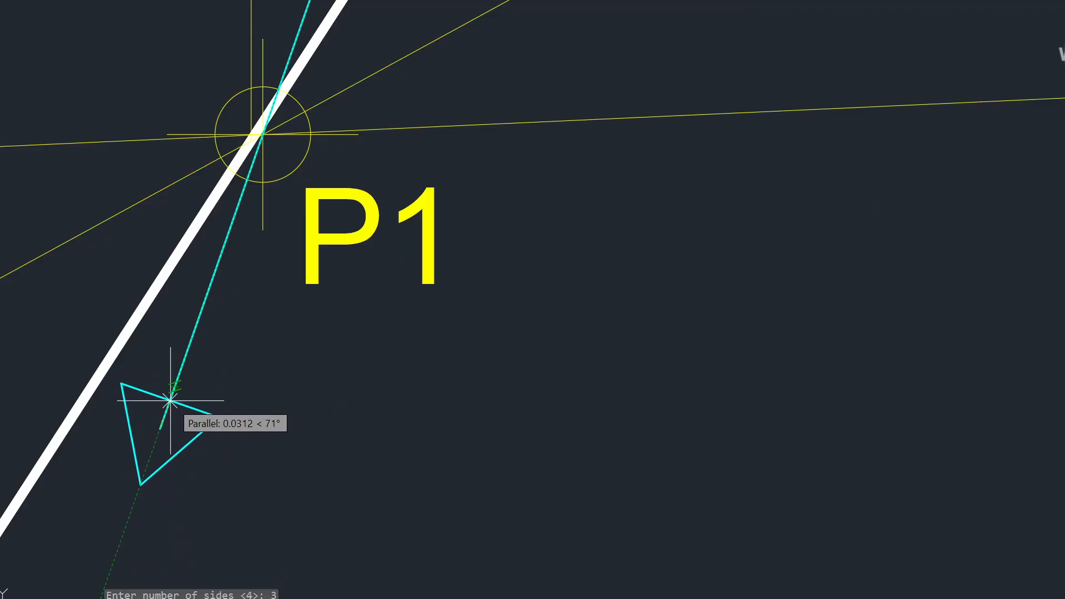
{"action": "left_click", "coordinate": [170, 400]}
Copy the cyan triangle from the line's end beyond P1 to its end beyond P2
{"action": "scroll", "coordinate": [349, 452], "scroll_direction": "down", "scroll_amount": 6}
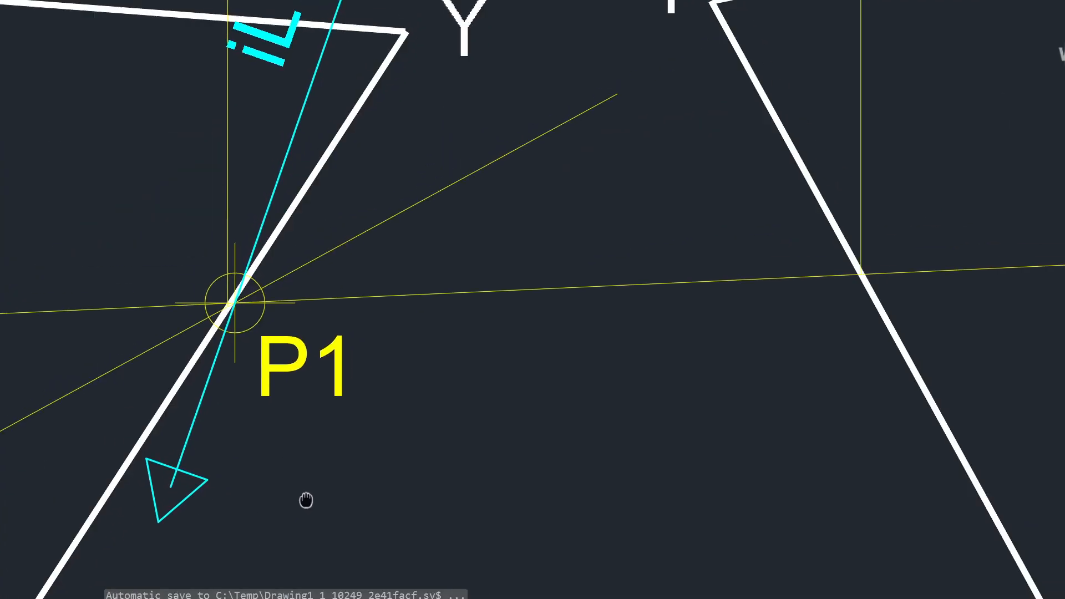
{"action": "scroll", "coordinate": [343, 450], "scroll_direction": "up", "scroll_amount": 4}
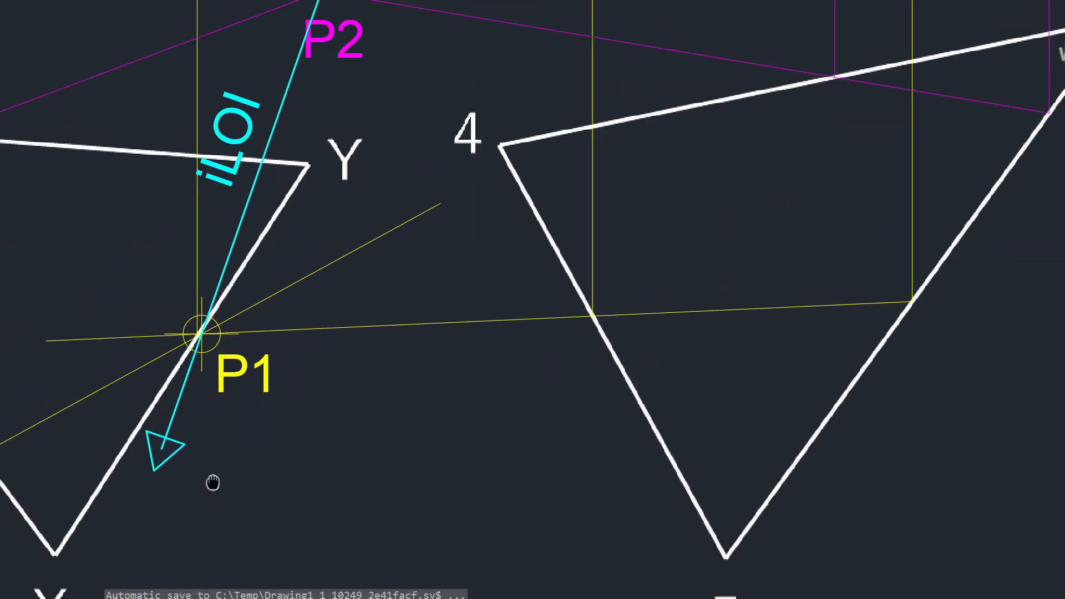
{"action": "left_click", "coordinate": [172, 515]}
{"action": "left_click", "coordinate": [155, 511]}
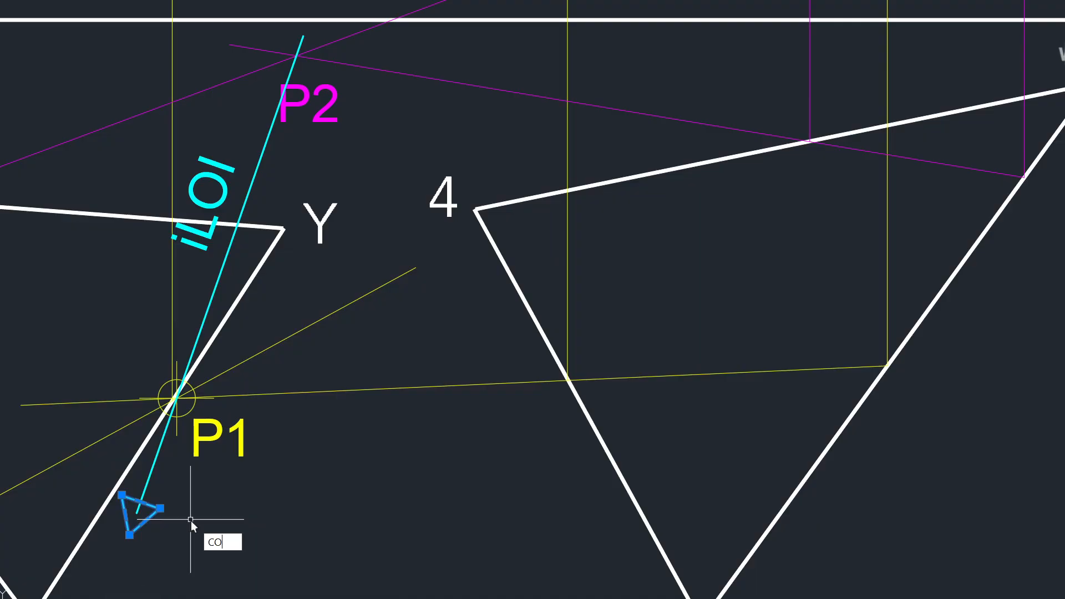
{"action": "key", "text": "Return"}
{"action": "left_click", "coordinate": [137, 513]}
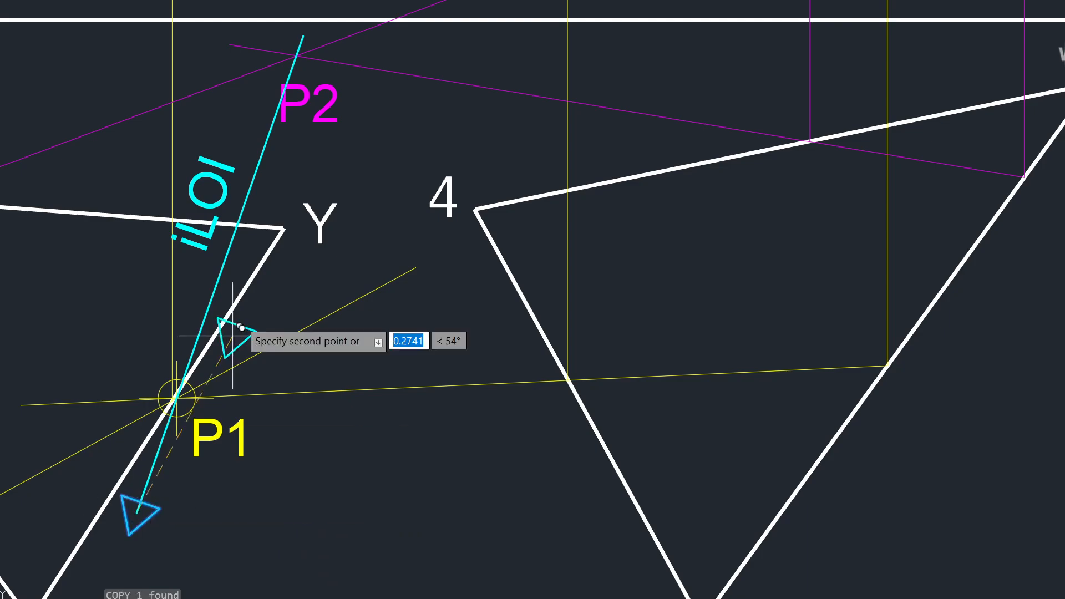
{"action": "left_click", "coordinate": [305, 33]}
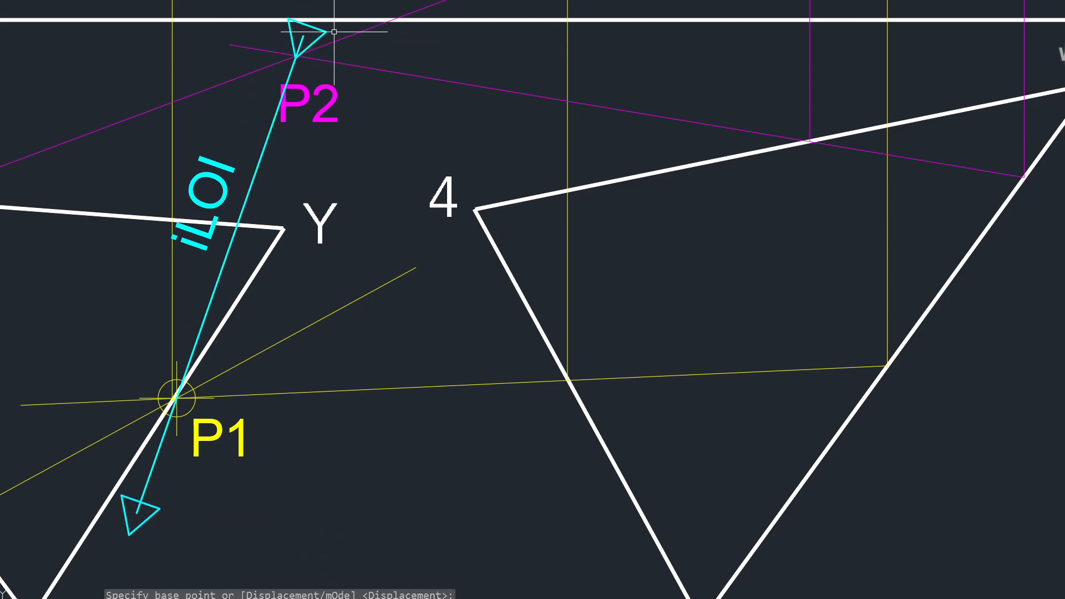
{"action": "scroll", "coordinate": [308, 30], "scroll_direction": "up", "scroll_amount": 5}
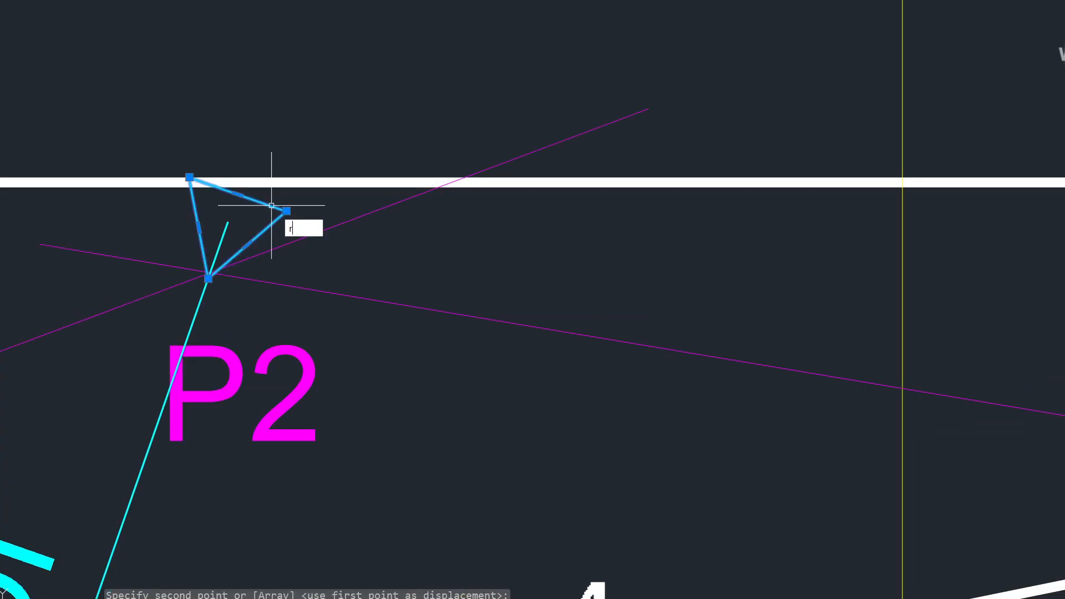
{"action": "key", "text": "Return"}
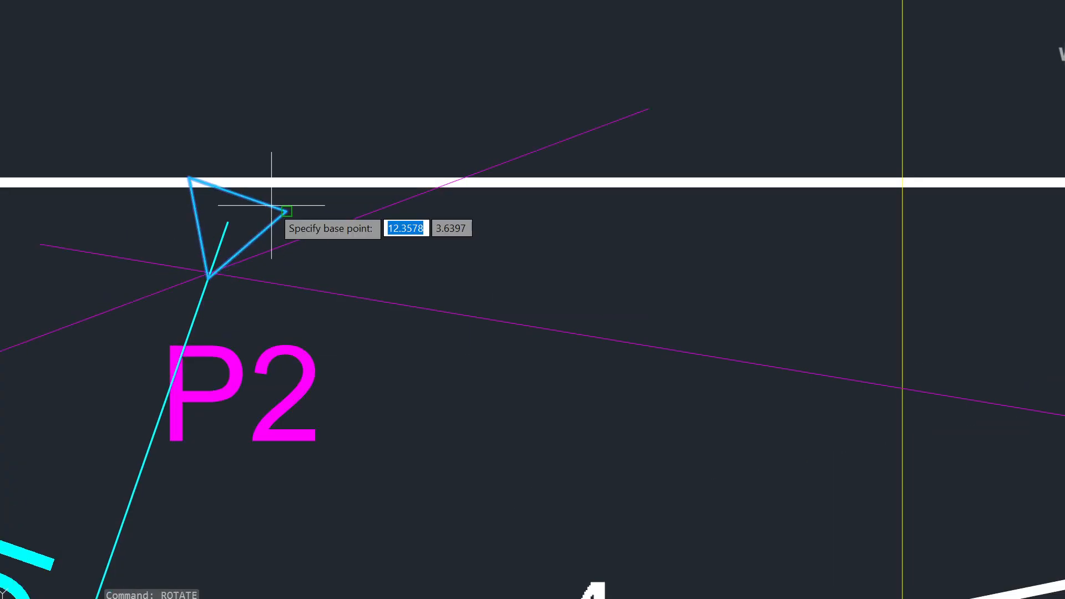
{"action": "left_click", "coordinate": [189, 178]}
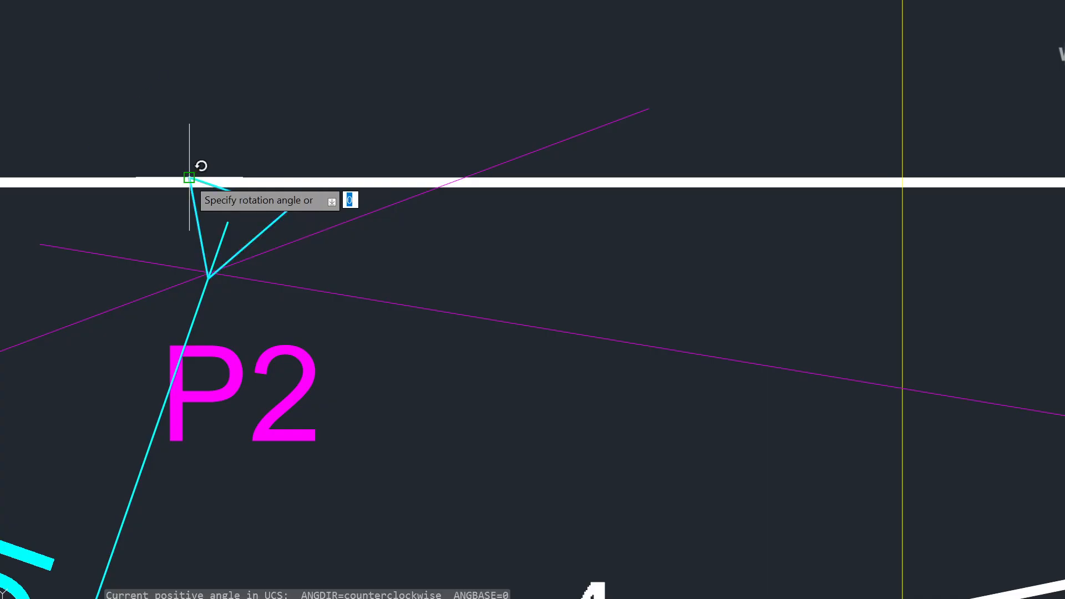
{"action": "key", "text": "Escape"}
Rotate the cyan triangle at P2 about the line's end so that it points outward along the intersection line
{"action": "left_click", "coordinate": [248, 200]}
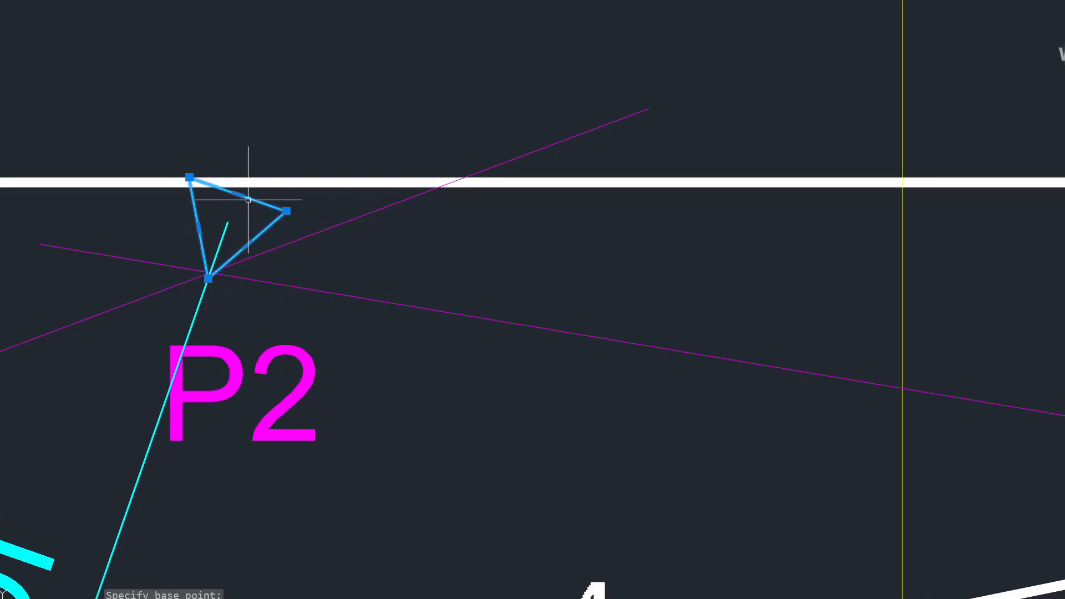
{"action": "type", "text": "ro"}
{"action": "key", "text": "Return"}
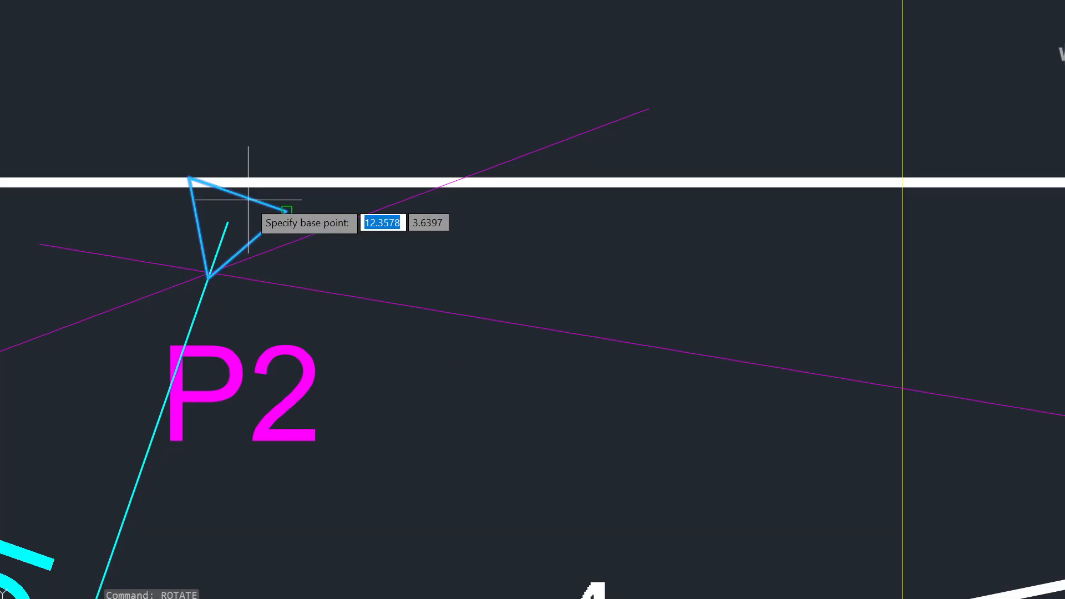
{"action": "left_click", "coordinate": [228, 222]}
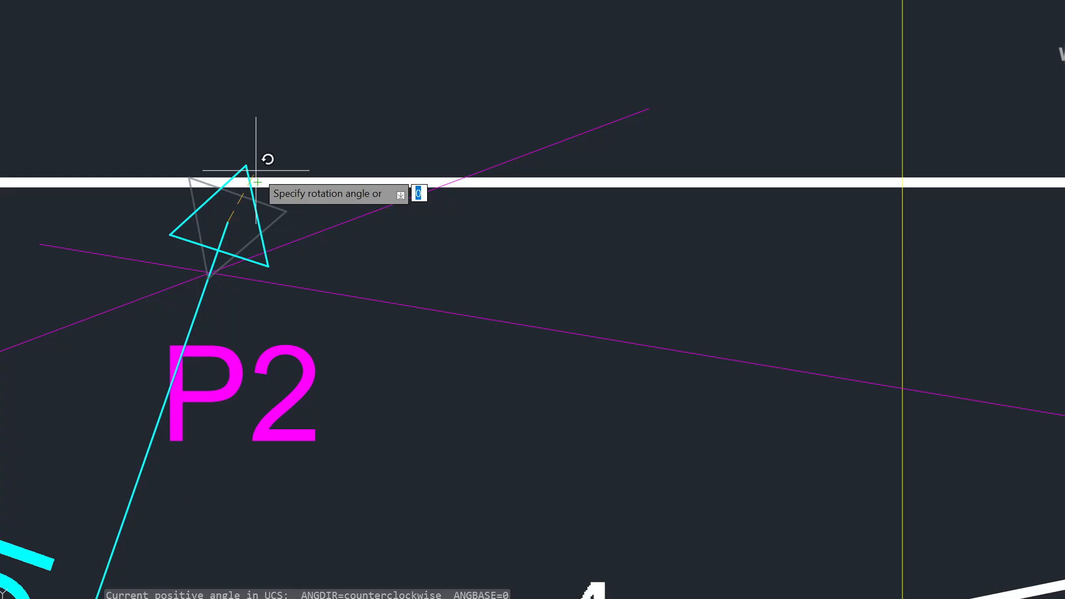
{"action": "key", "text": "Return"}
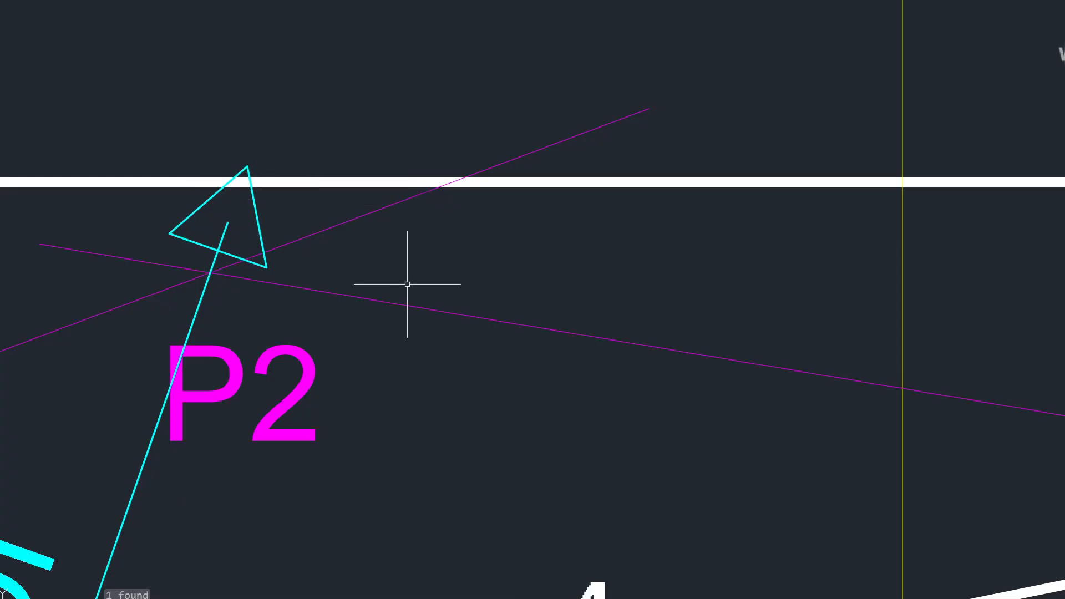
Examine the HRP and FRP views of planes XYZ and 456 with CP1, CP2 and the iLOI line
{"action": "scroll", "coordinate": [408, 281], "scroll_direction": "down", "scroll_amount": 5}
{"action": "middle_click_drag", "start_coordinate": [492, 188], "coordinate": [432, 257]}
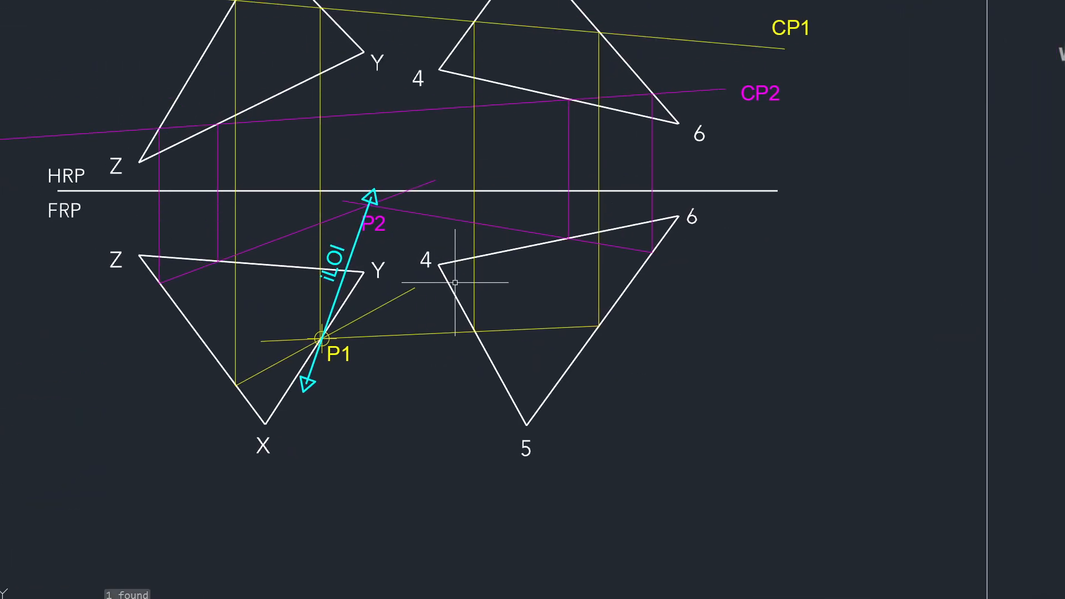
{"action": "scroll", "coordinate": [547, 235], "scroll_direction": "up", "scroll_amount": 2}
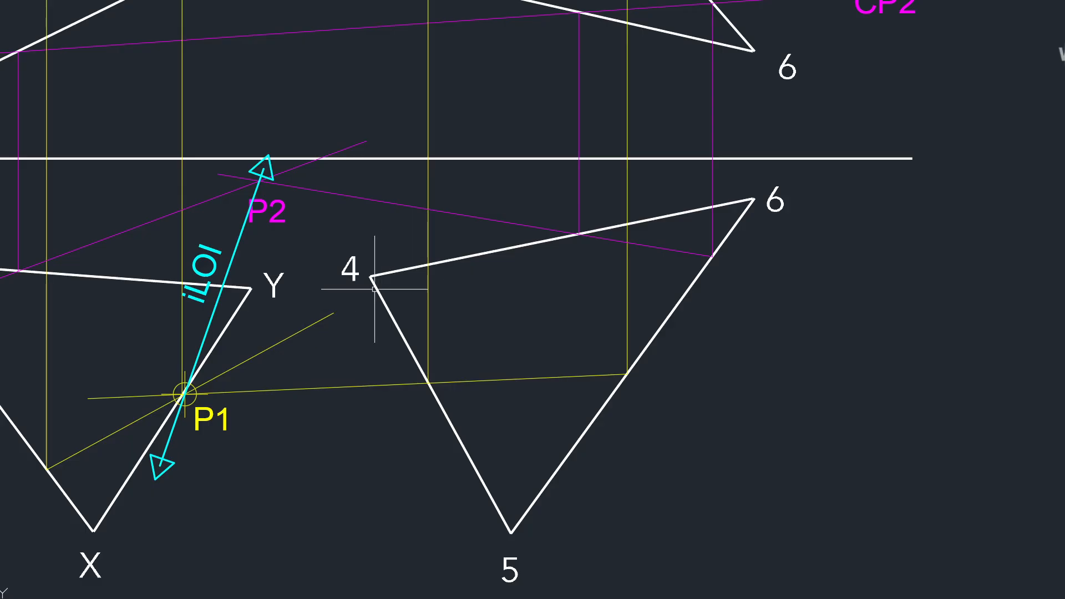
{"action": "middle_click_drag", "start_coordinate": [375, 248], "coordinate": [397, 337]}
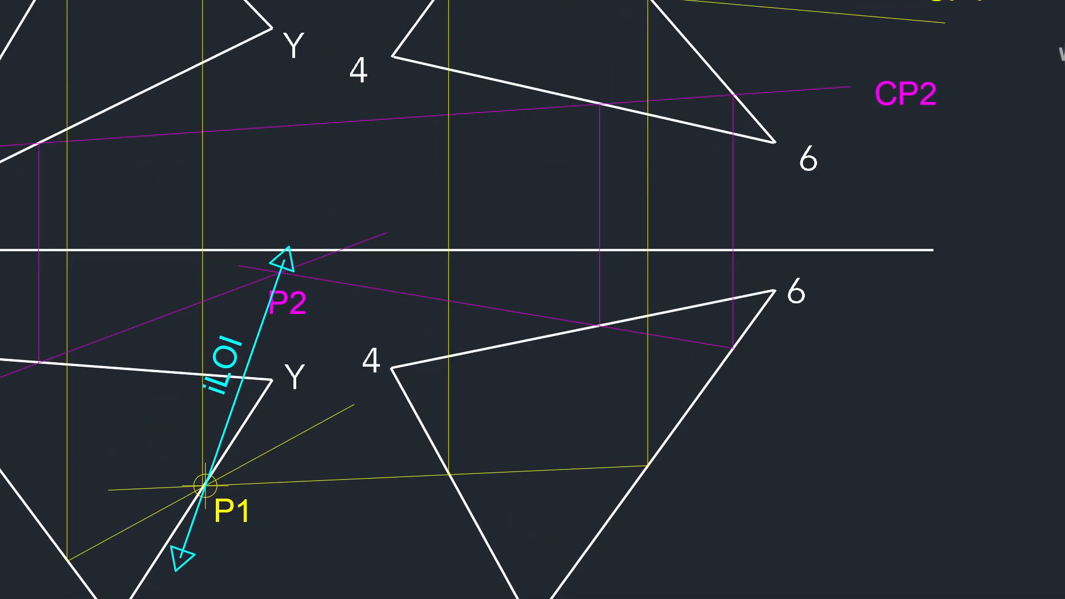
{"action": "scroll", "coordinate": [436, 323], "scroll_direction": "down", "scroll_amount": 2}
{"action": "scroll", "coordinate": [422, 322], "scroll_direction": "down", "scroll_amount": 2}
{"action": "scroll", "coordinate": [422, 322], "scroll_direction": "up", "scroll_amount": 2}
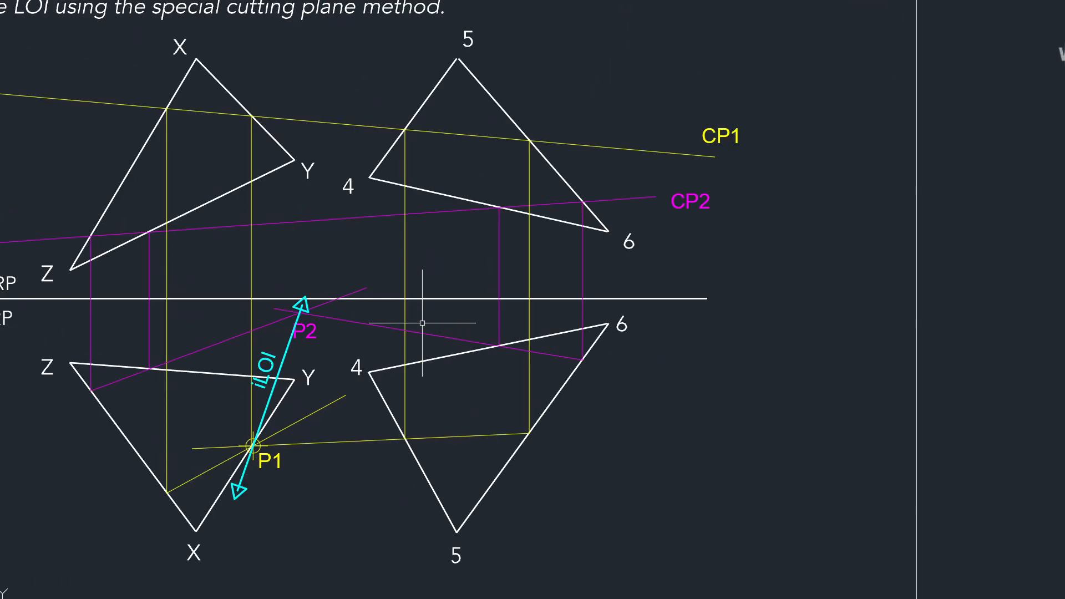
{"action": "scroll", "coordinate": [422, 324], "scroll_direction": "down", "scroll_amount": 2}
{"action": "scroll", "coordinate": [422, 325], "scroll_direction": "up", "scroll_amount": 2}
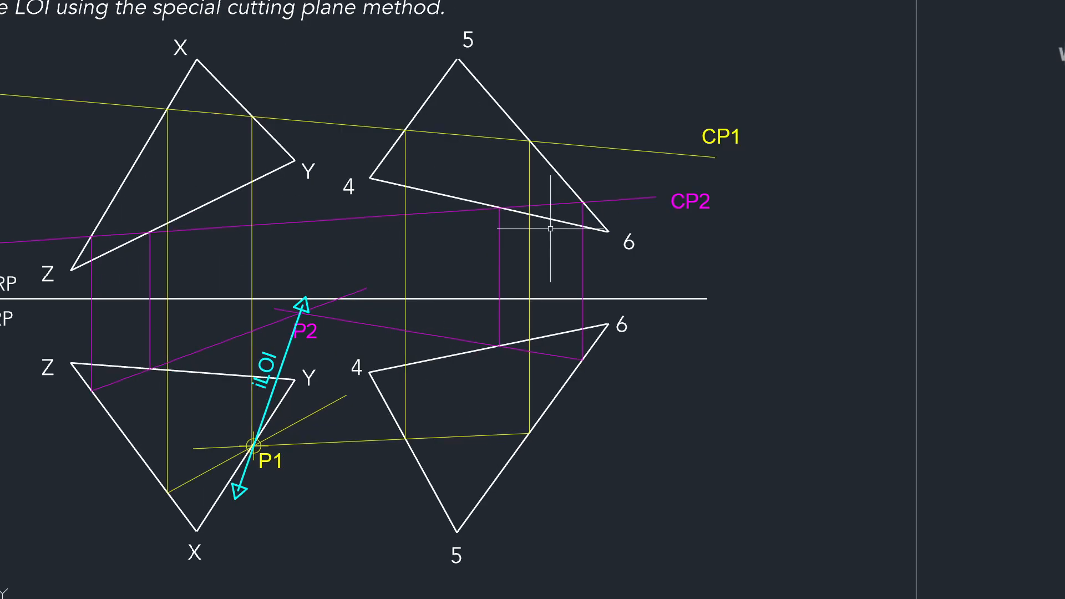
{"action": "scroll", "coordinate": [551, 228], "scroll_direction": "down", "scroll_amount": 2}
{"action": "scroll", "coordinate": [466, 266], "scroll_direction": "up", "scroll_amount": 2}
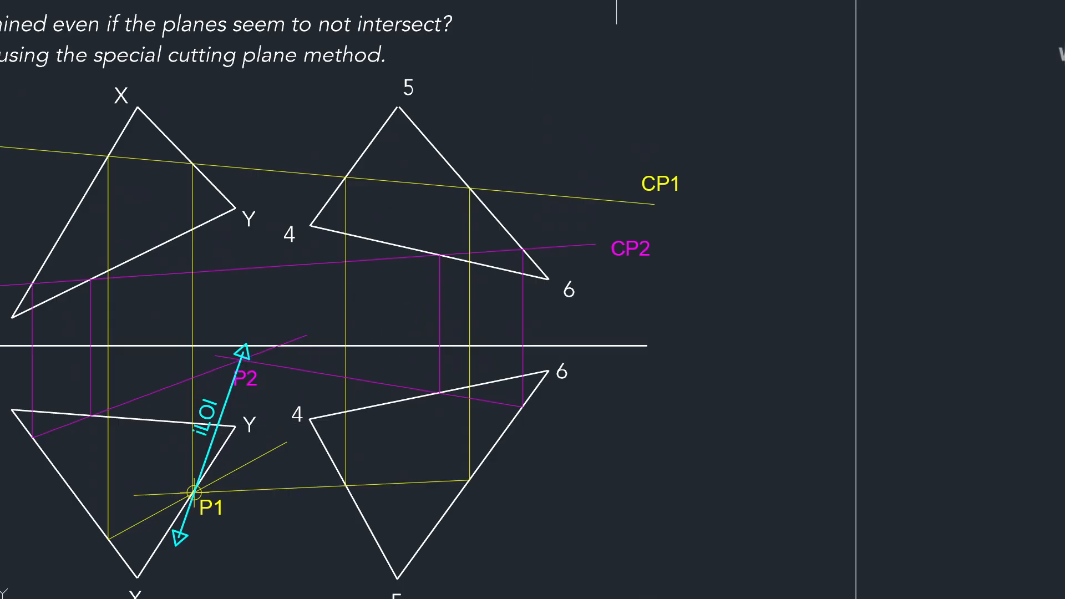
Draw a horizontal green cutting-plane line about 5.1 long across both triangles in the HRP view, level with point 4
{"action": "left_click", "coordinate": [716, 1]}
{"action": "left_click", "coordinate": [700, 61]}
{"action": "middle_click_drag", "start_coordinate": [386, 230], "coordinate": [524, 191]}
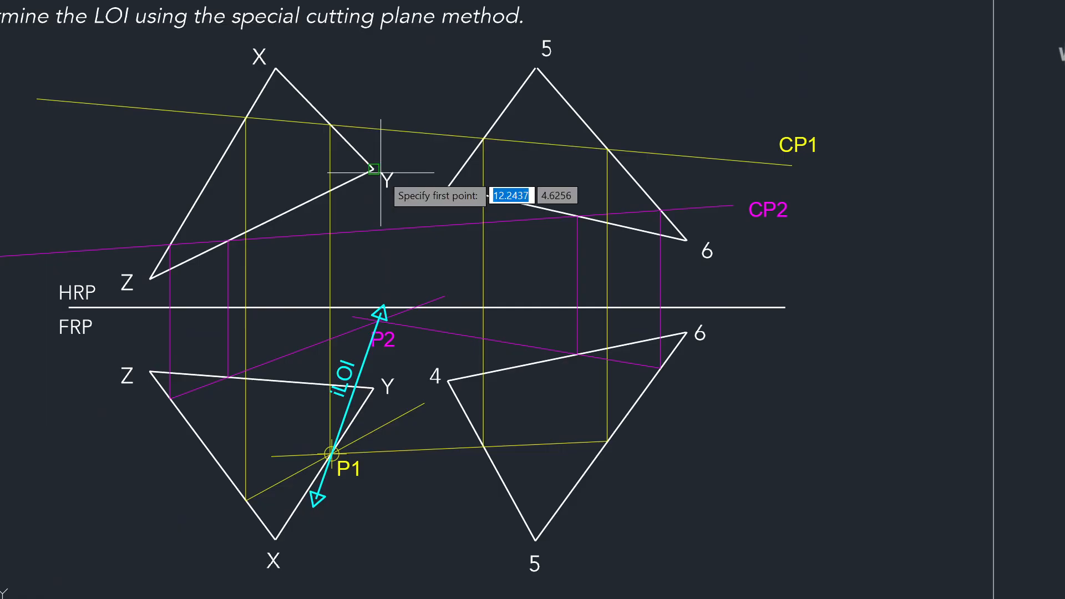
{"action": "left_click", "coordinate": [79, 184]}
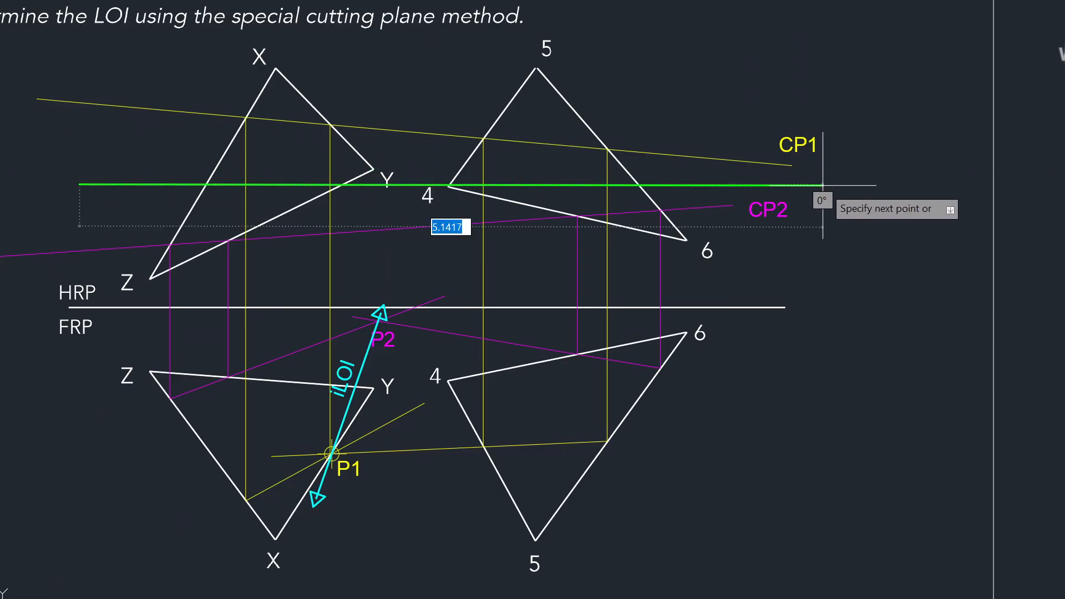
{"action": "key", "text": "Escape"}
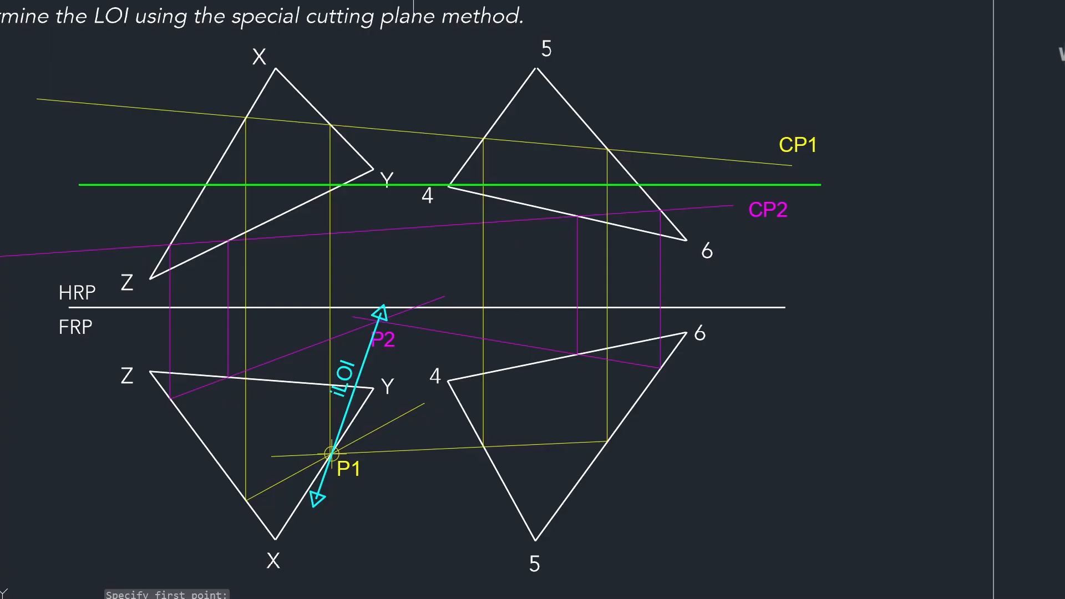
Add a green multiline text label "CP3" just past the far end of the green cutting-plane line, beyond plane 456
{"action": "type", "text": "t"}
{"action": "key", "text": "Return"}
{"action": "left_click", "coordinate": [830, 177]}
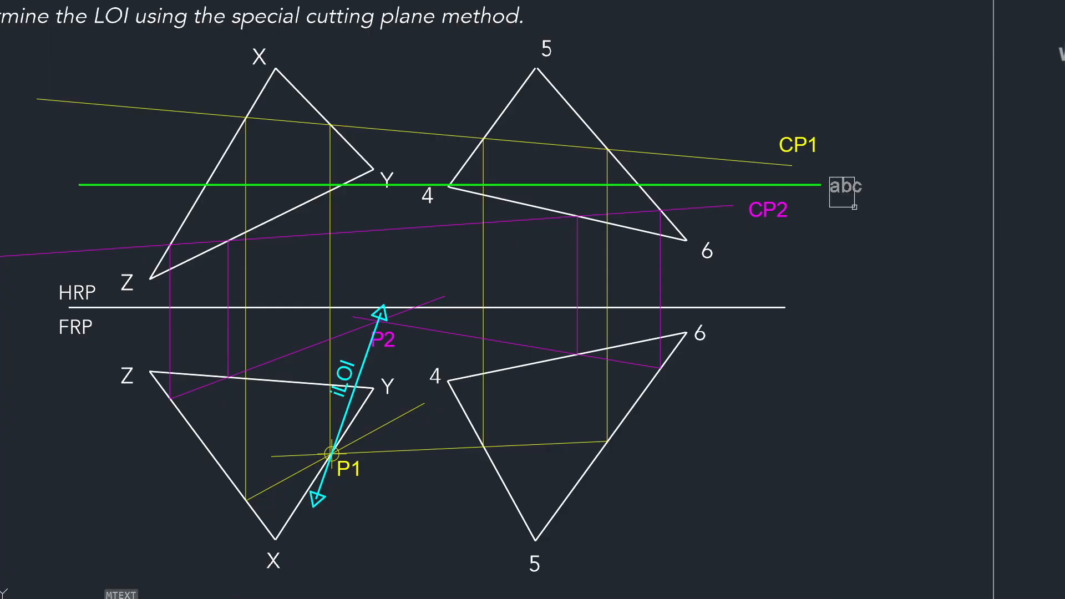
{"action": "left_click", "coordinate": [854, 207]}
{"action": "type", "text": "CP3"}
{"action": "left_click", "coordinate": [858, 212]}
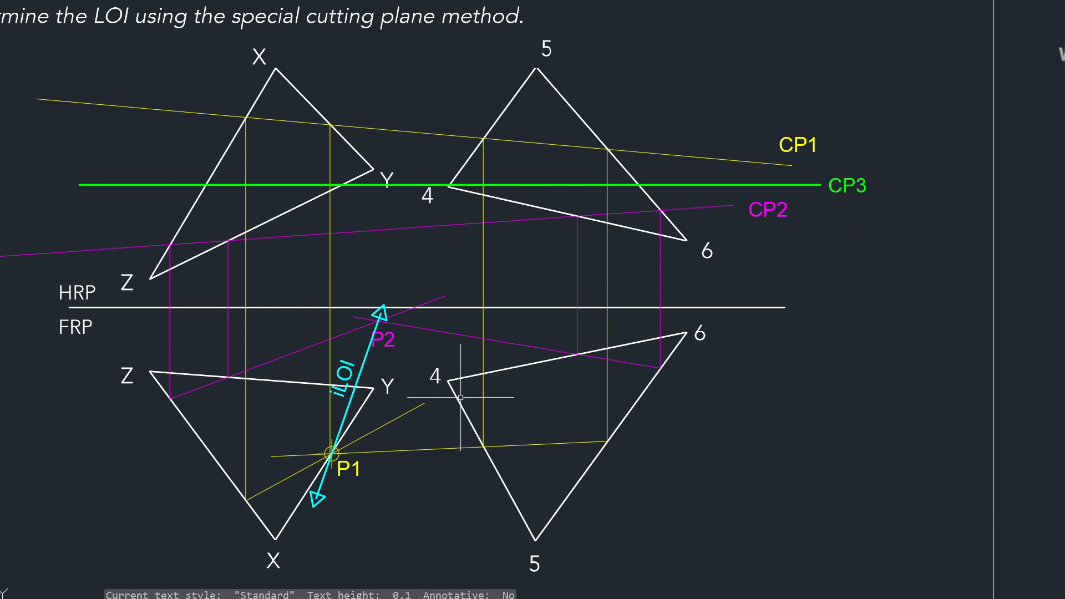
{"action": "scroll", "coordinate": [389, 455], "scroll_direction": "up", "scroll_amount": 2}
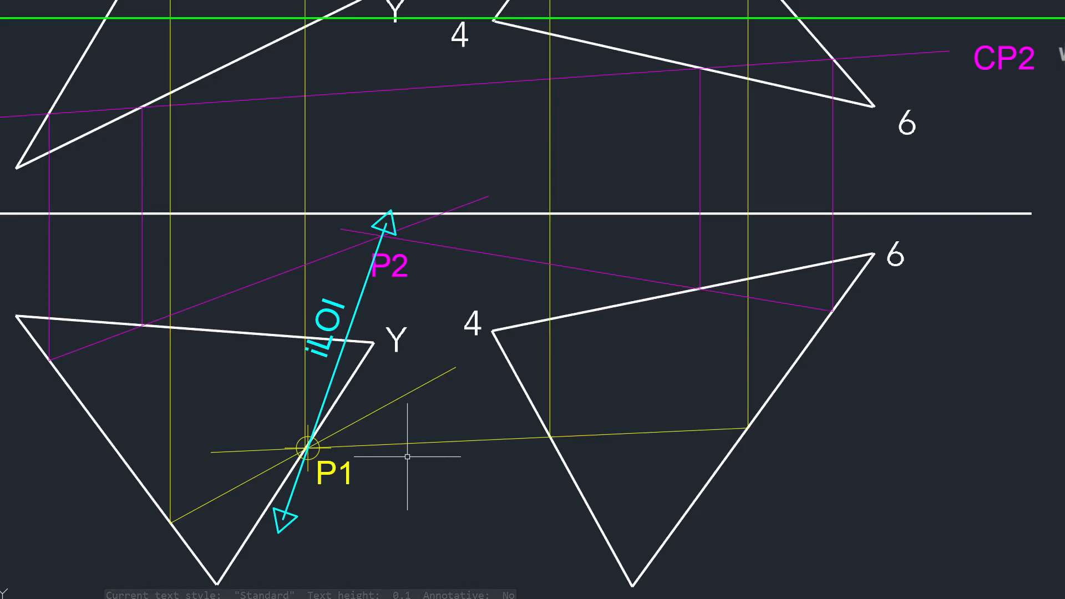
{"action": "middle_click_drag", "start_coordinate": [616, 282], "coordinate": [614, 316]}
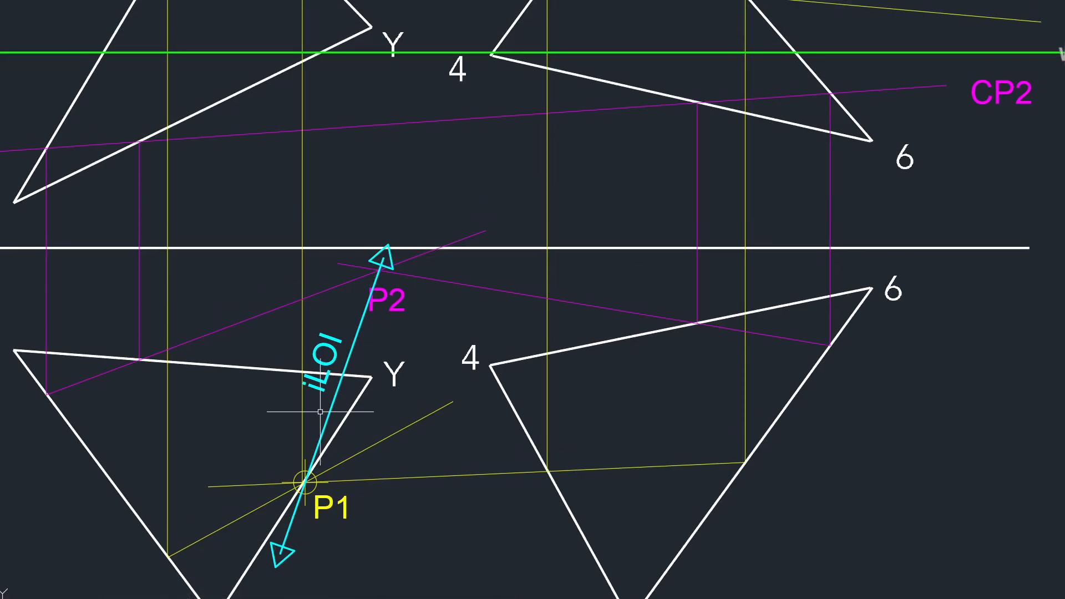
{"action": "scroll", "coordinate": [383, 363], "scroll_direction": "down", "scroll_amount": 2}
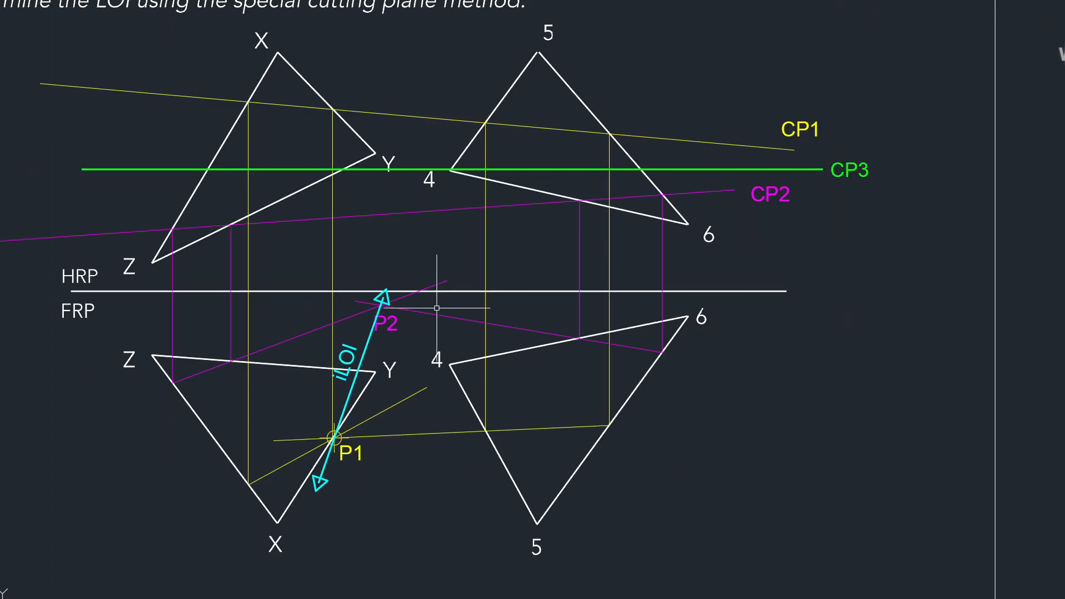